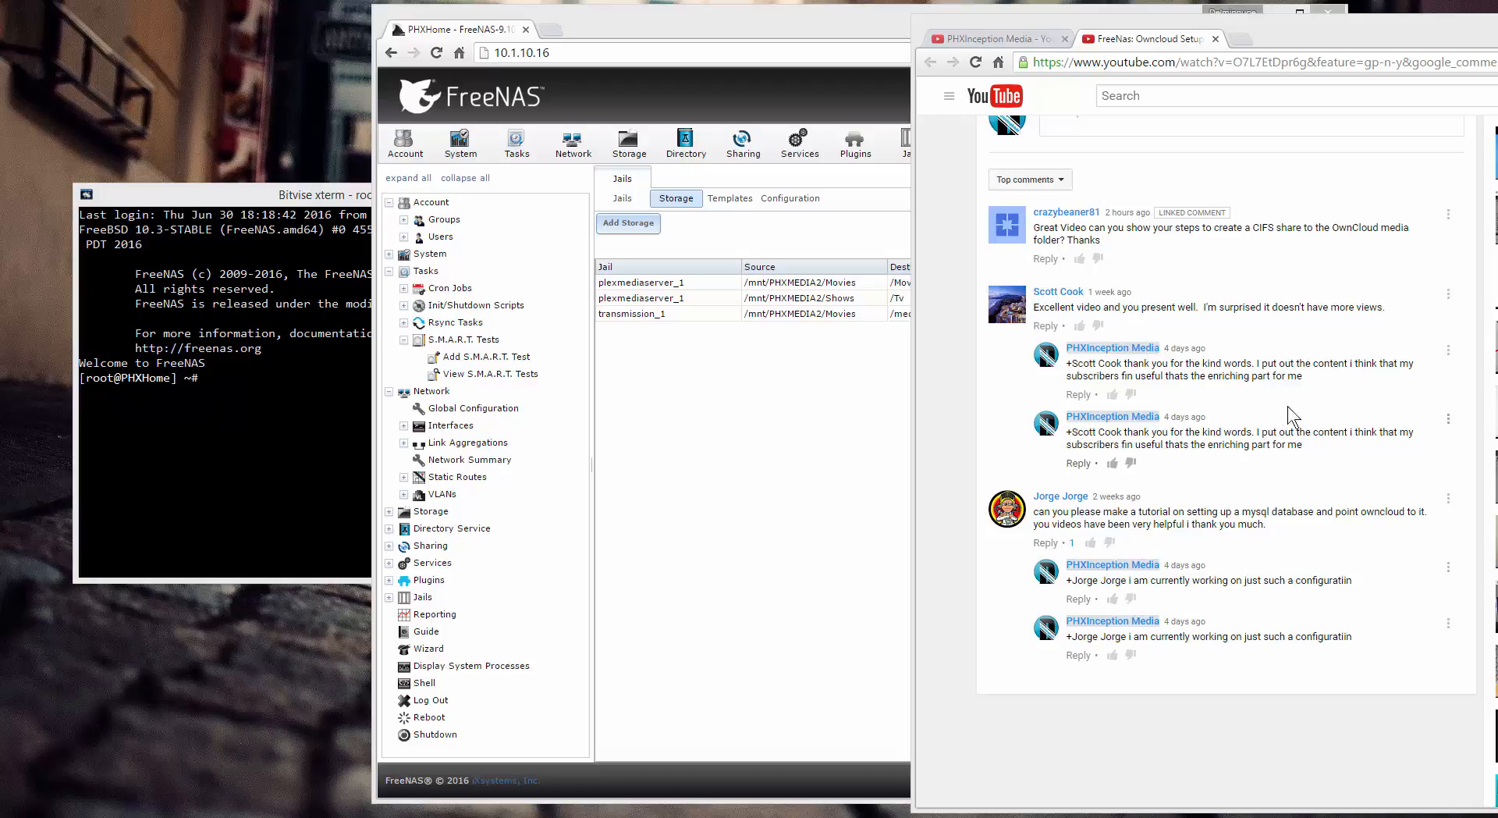
- Arrange the FreeNAS and YouTube windows side by side and bring the Owncloud Setup video's comments into view
scroll(1289, 399, up, 5)
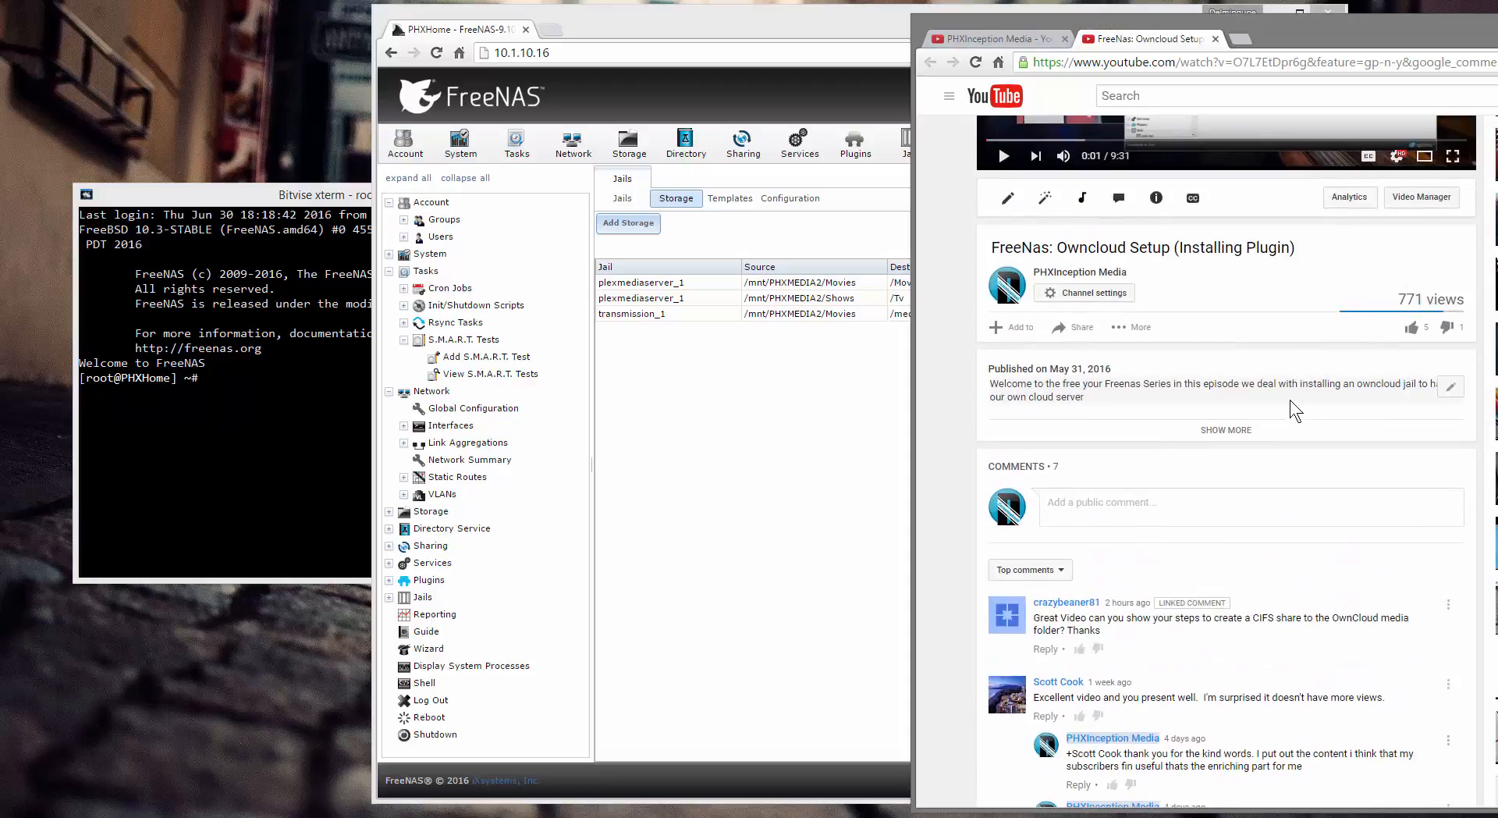
scroll(1289, 399, up, 3)
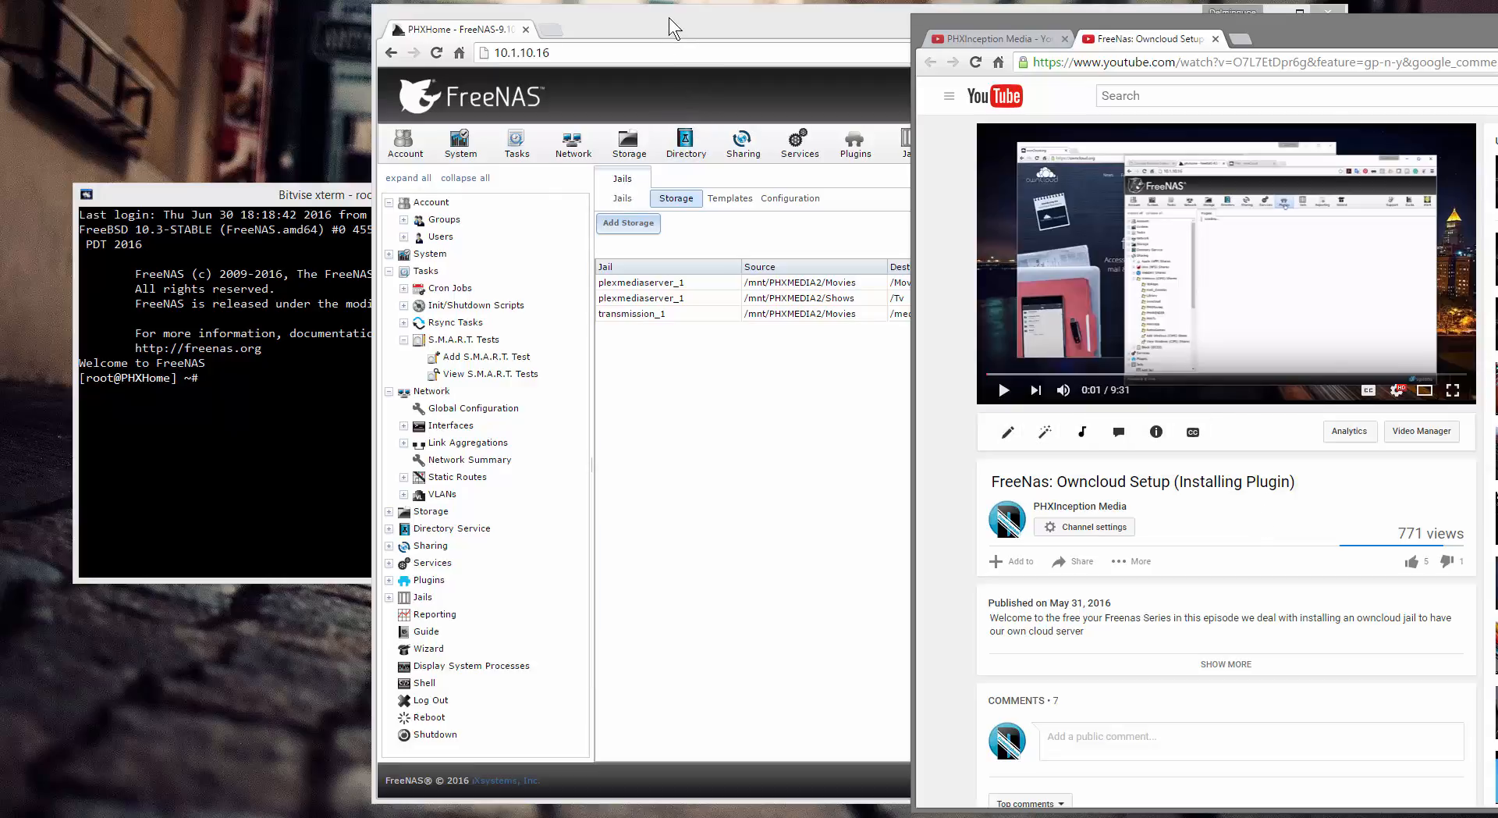
drag(668, 17, 465, 22)
click(1298, 27)
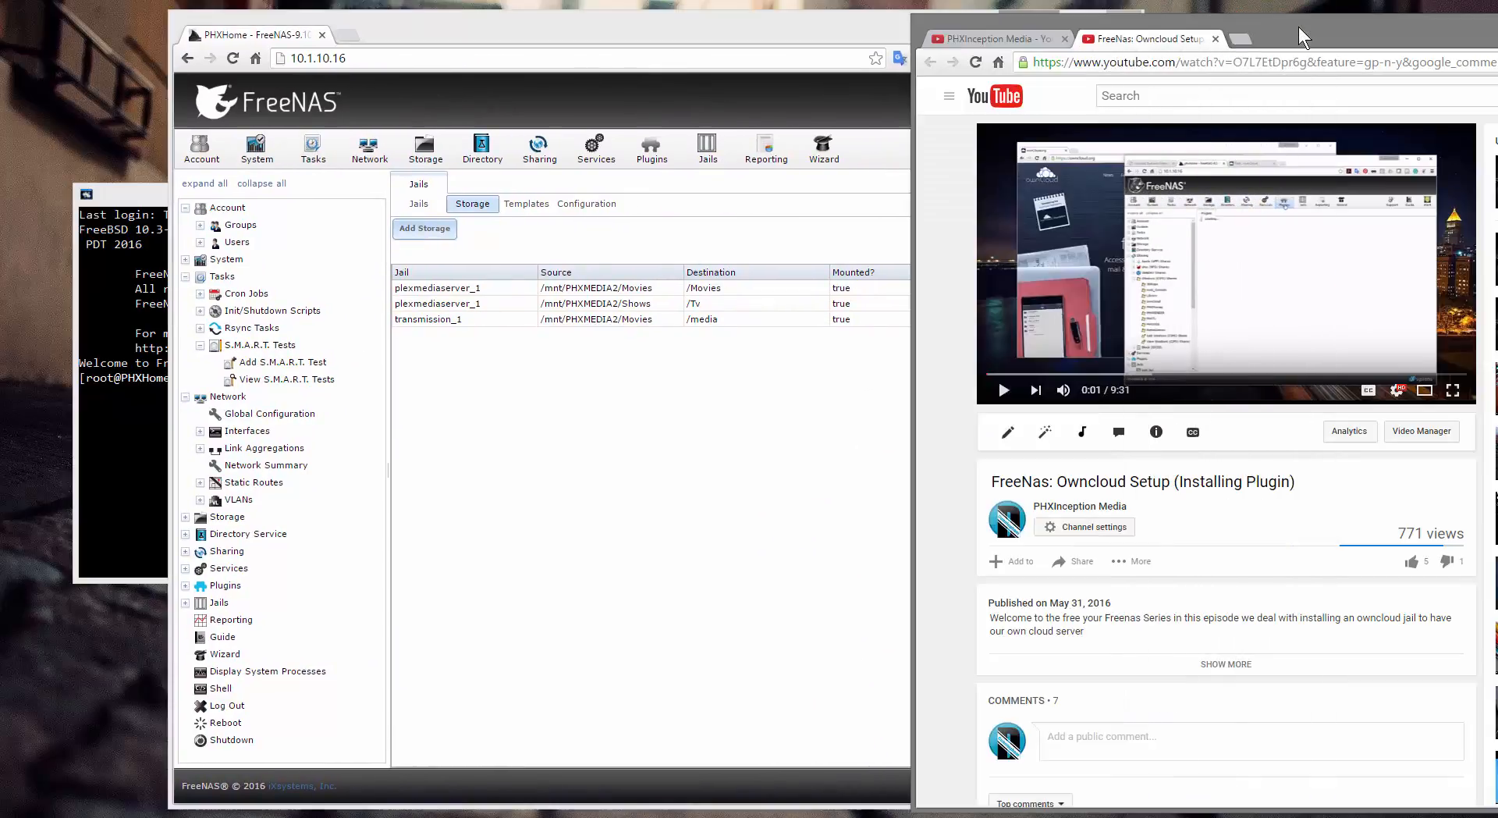
drag(1306, 27, 1242, 23)
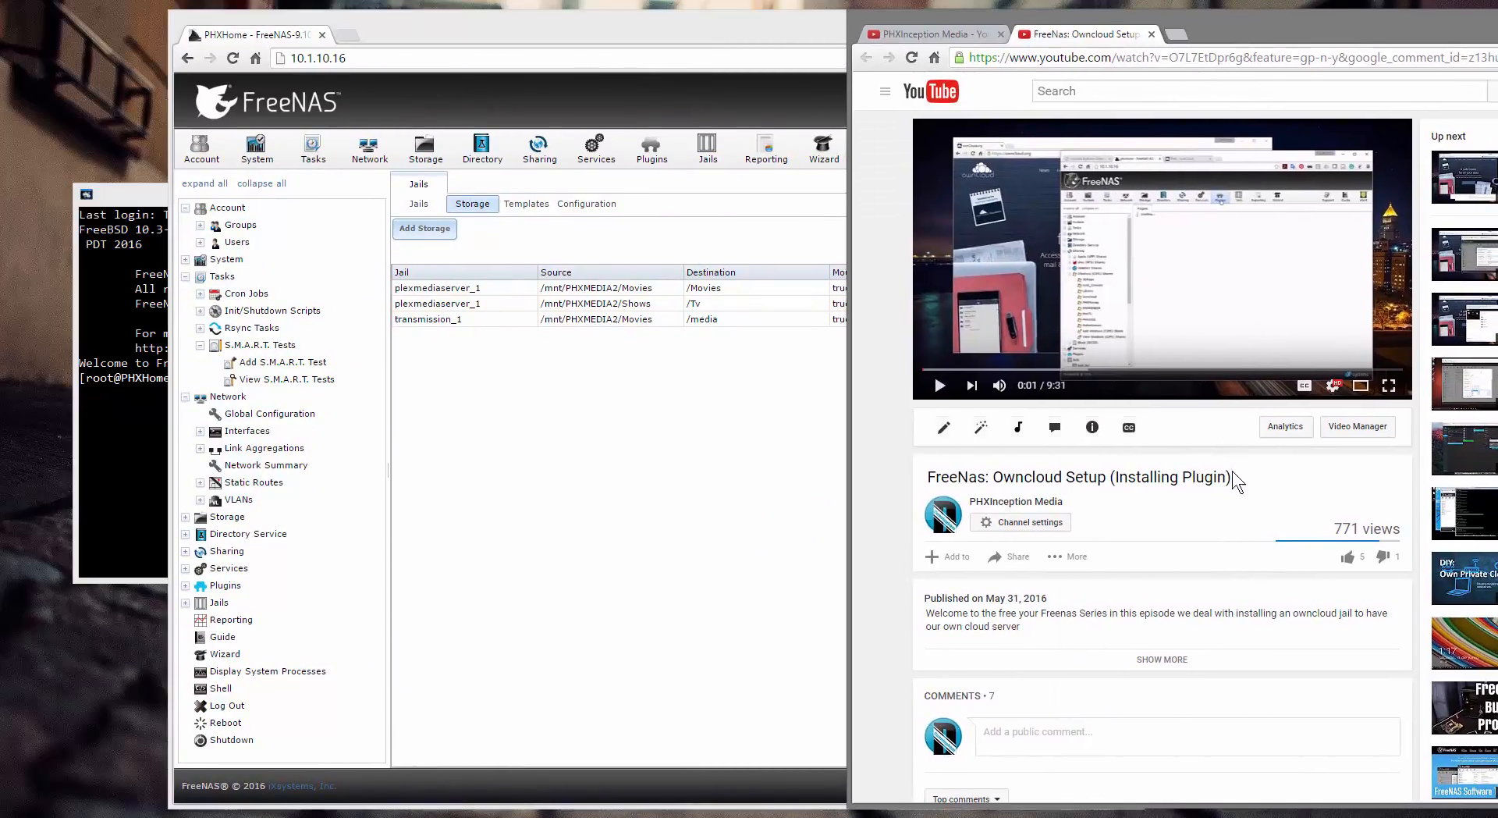
scroll(1233, 507, down, 1)
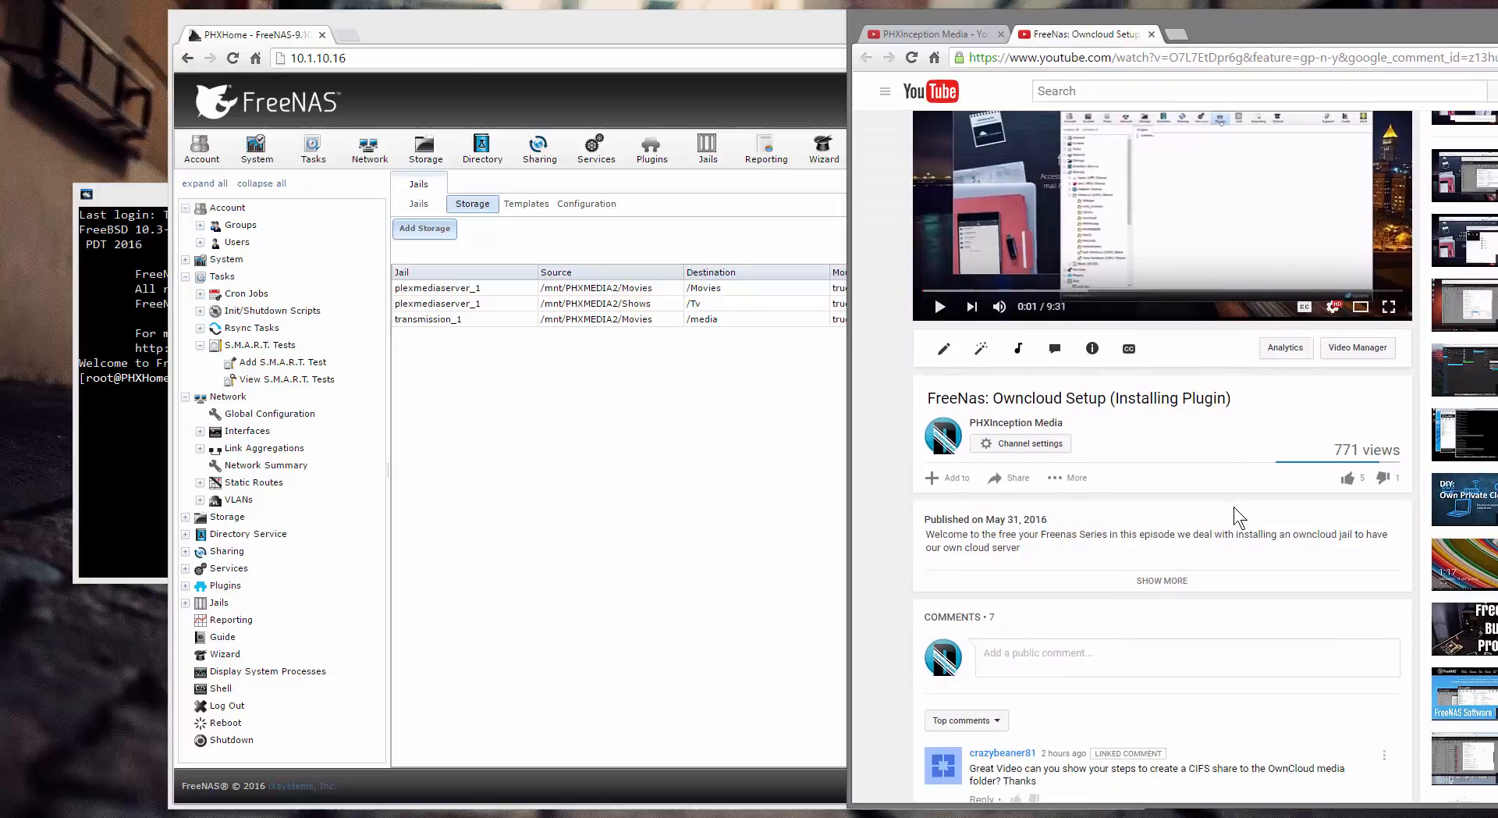
scroll(1233, 507, down, 4)
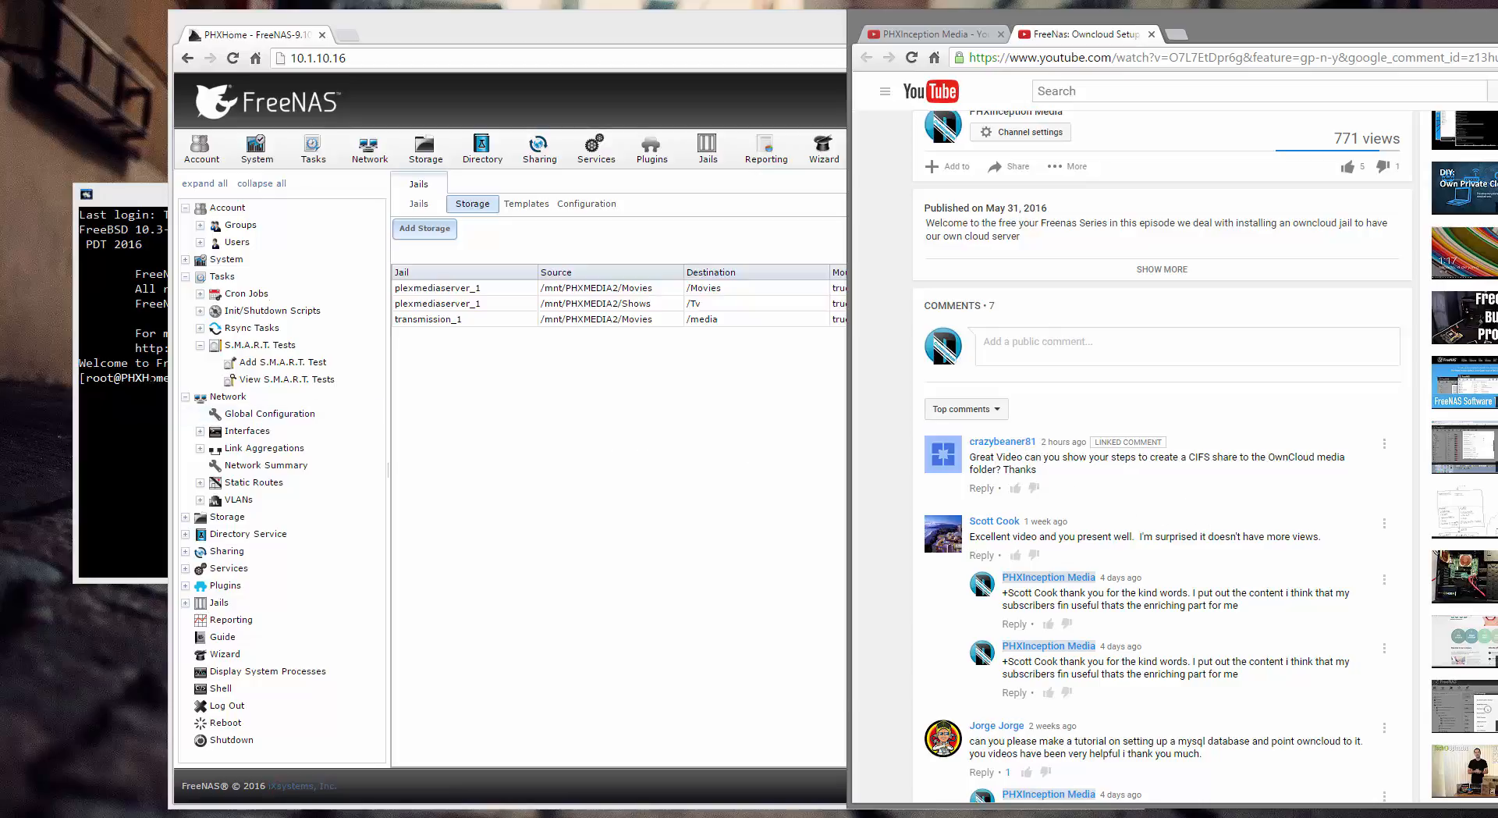
- Move the FreeNAS window lower to uncover the Bitvise SSH Client, and bring the slightly widened YouTube window back to the front
drag(512, 22, 550, 257)
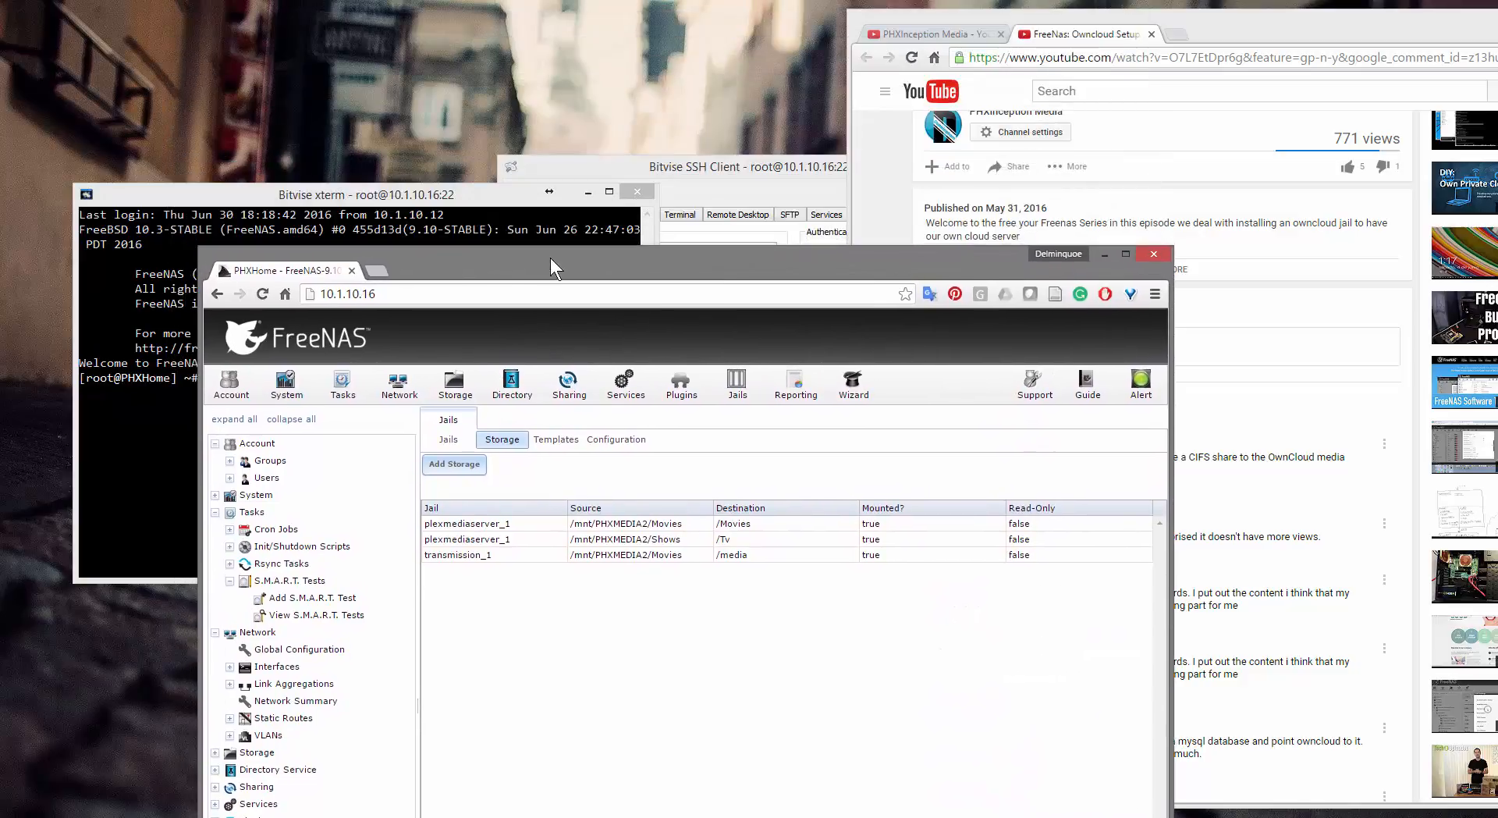
click(696, 166)
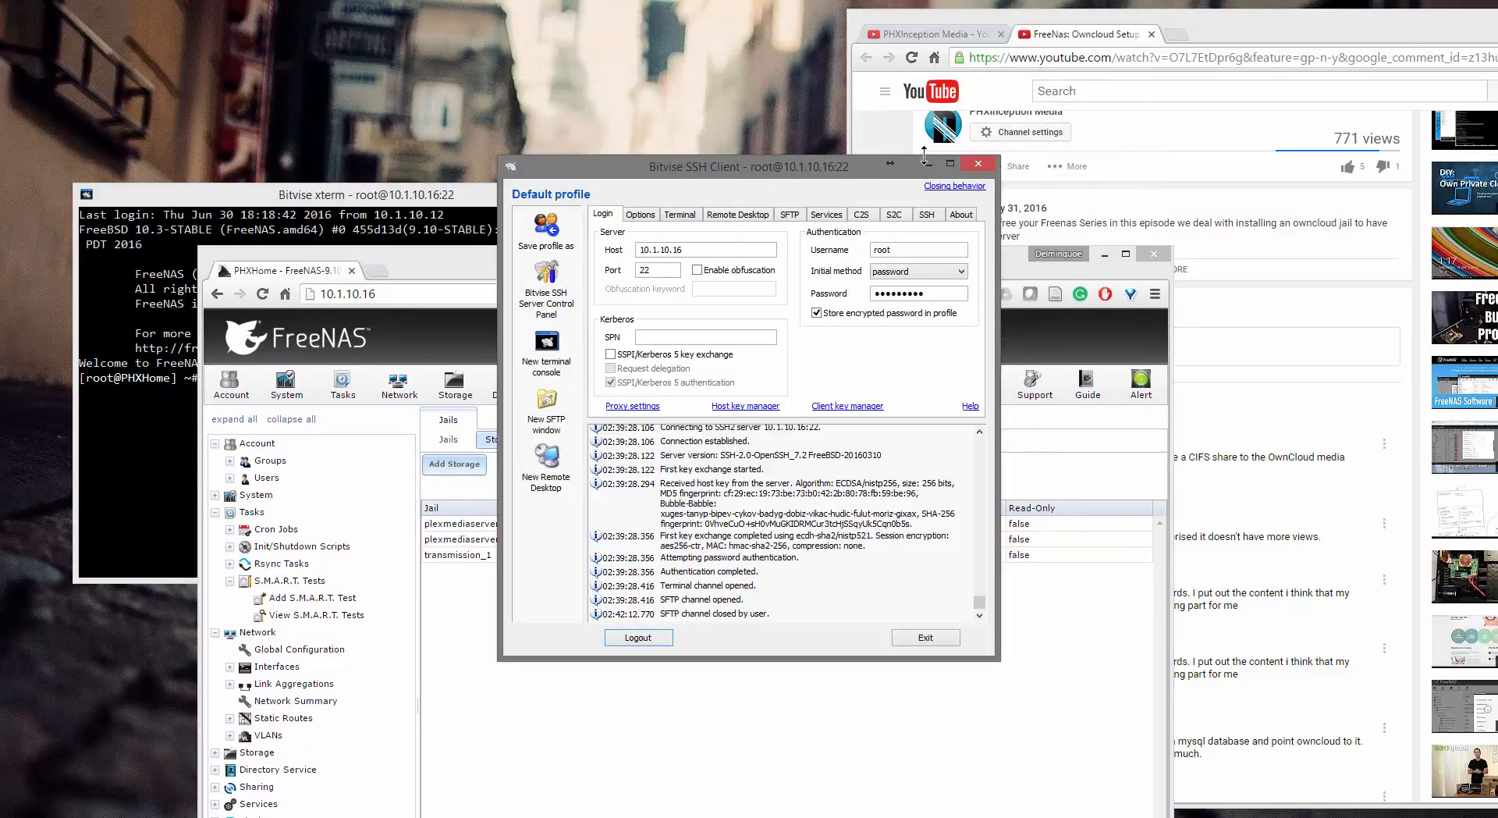
click(1227, 21)
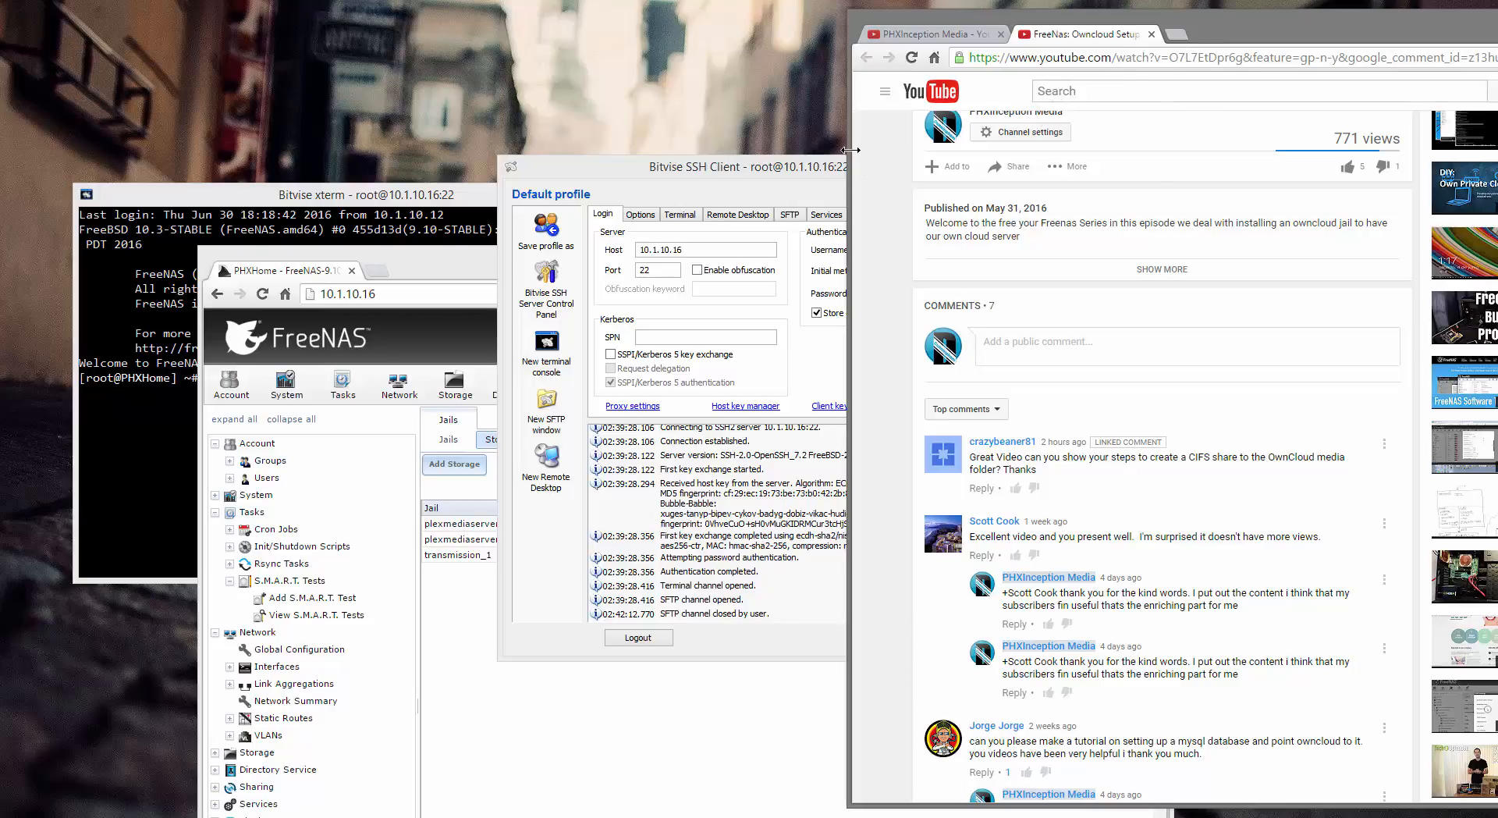
mouse_move(851, 149)
mouse_down()
mouse_move(881, 149)
mouse_move(839, 157)
mouse_up()
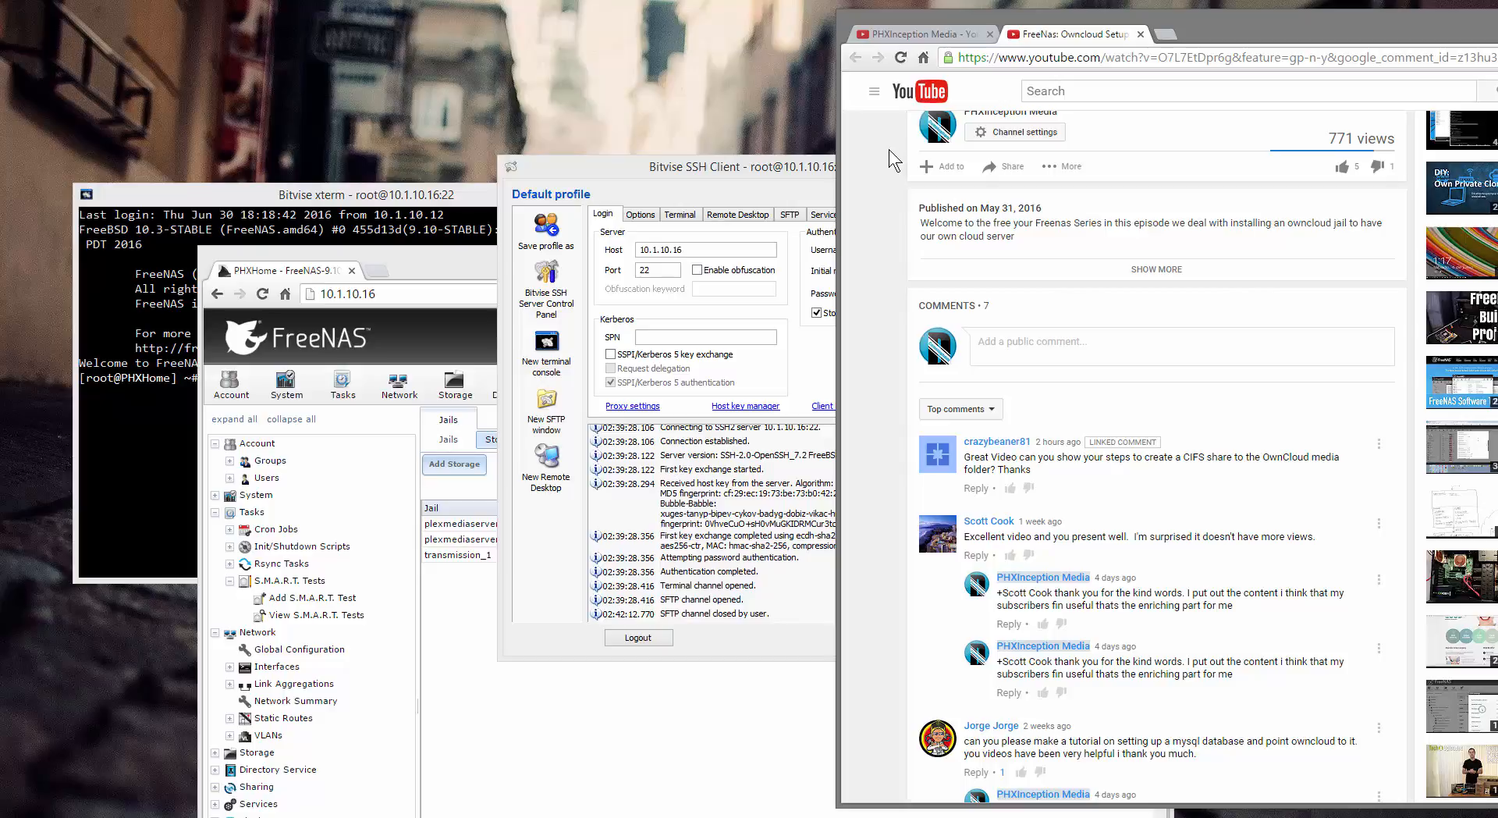
- Open the ownCloud desktop sync client and place its window clear of the YouTube page
click(1326, 4)
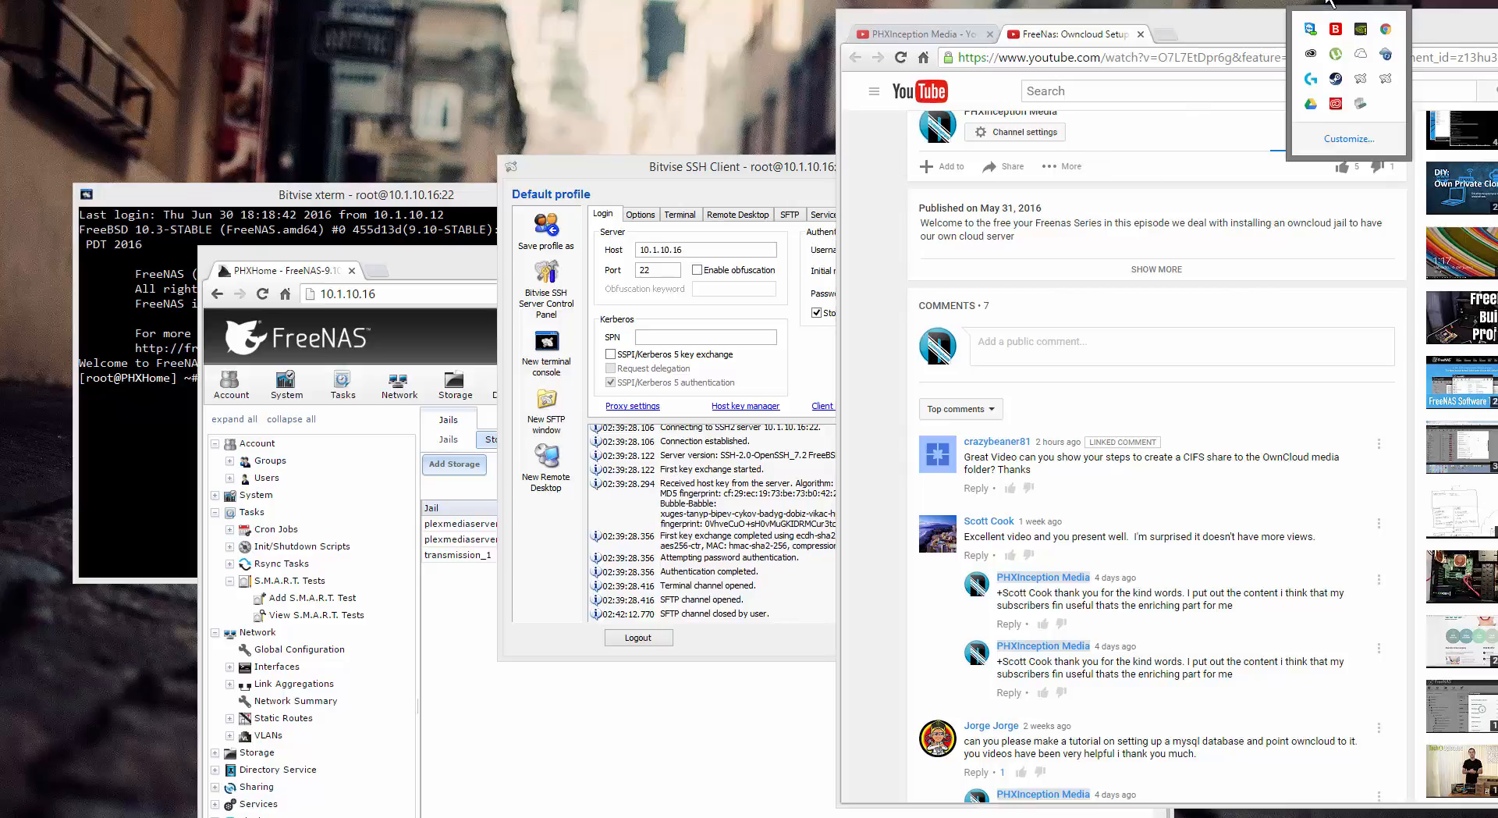
click(1386, 59)
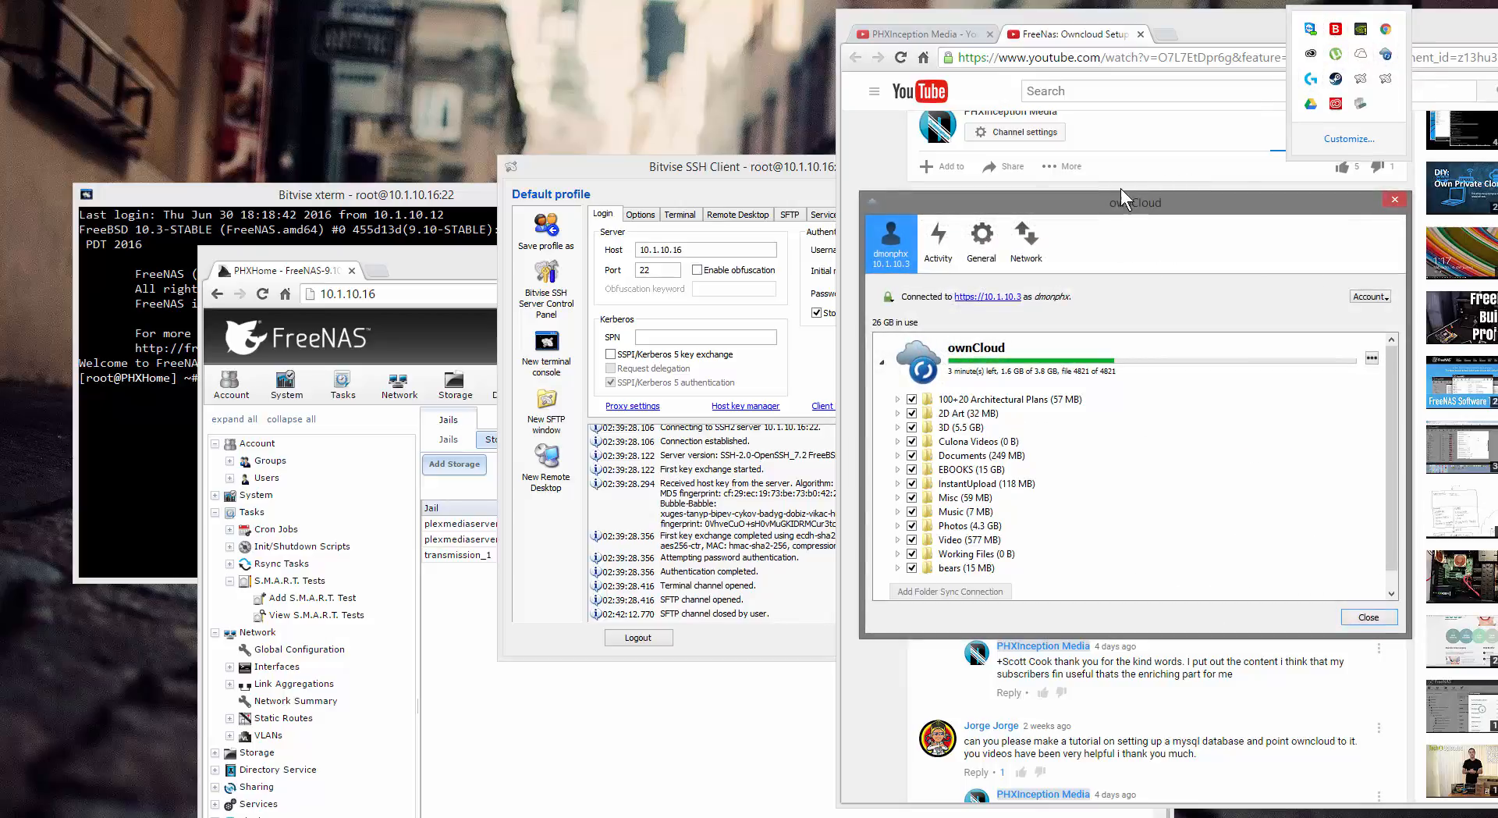
drag(1103, 200, 608, 34)
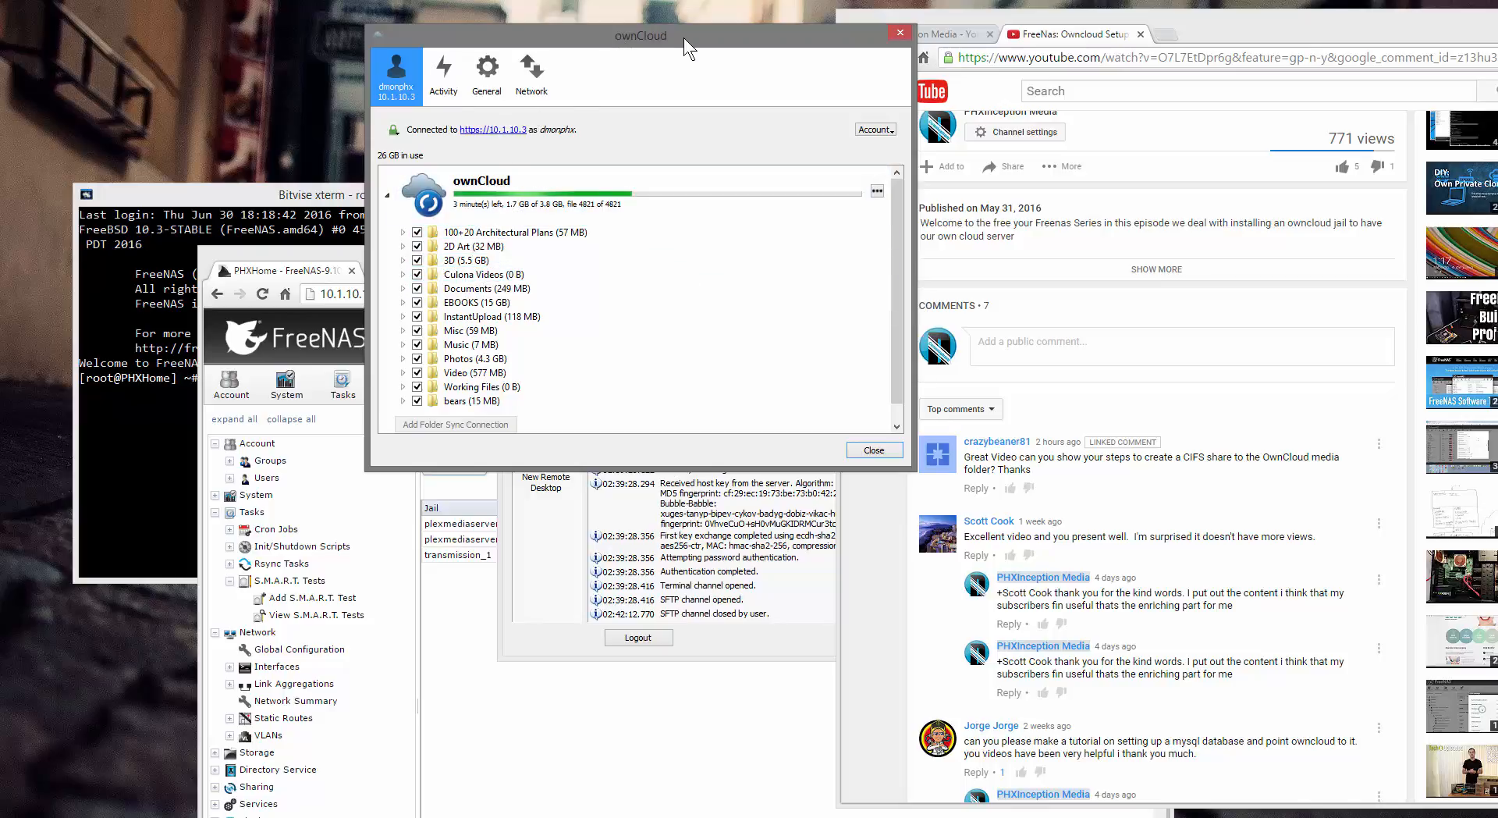
drag(669, 36, 698, 271)
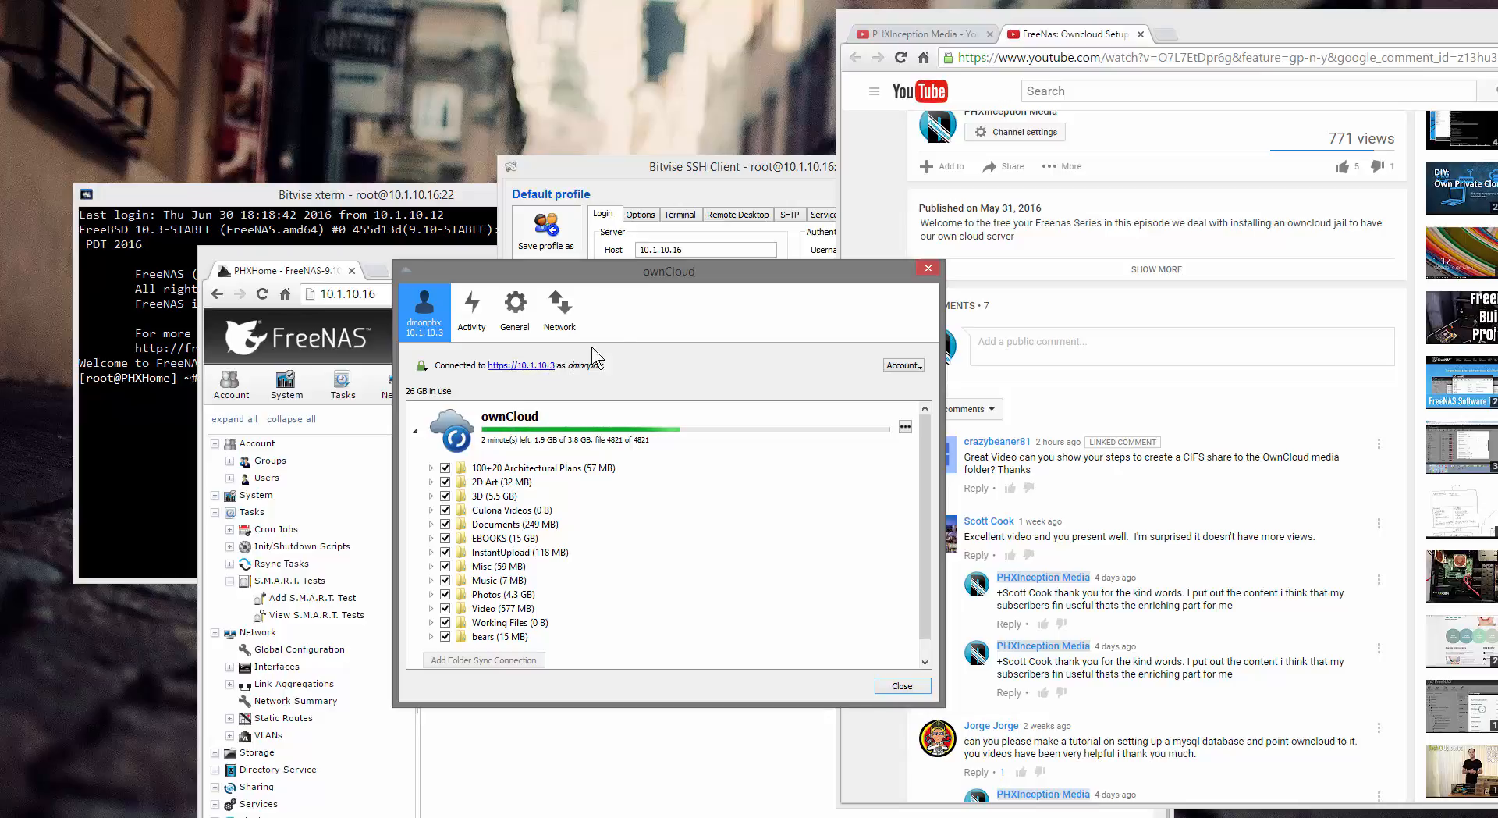
drag(646, 273, 470, 95)
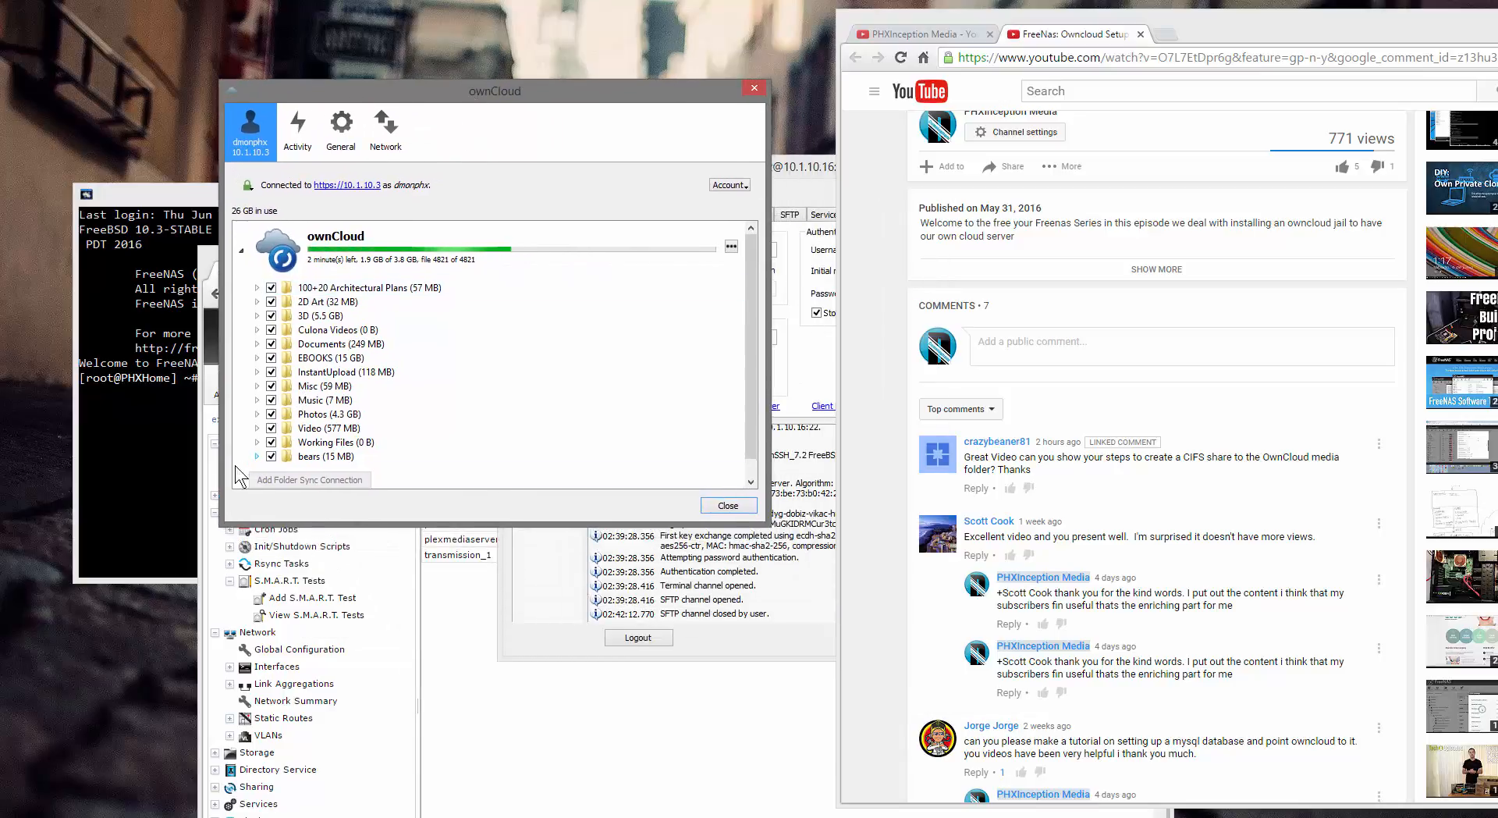
- Load 10.1.10.3 in a new tab of the FreeNAS browser window and reposition the window to show the ownCloud login page
click(202, 468)
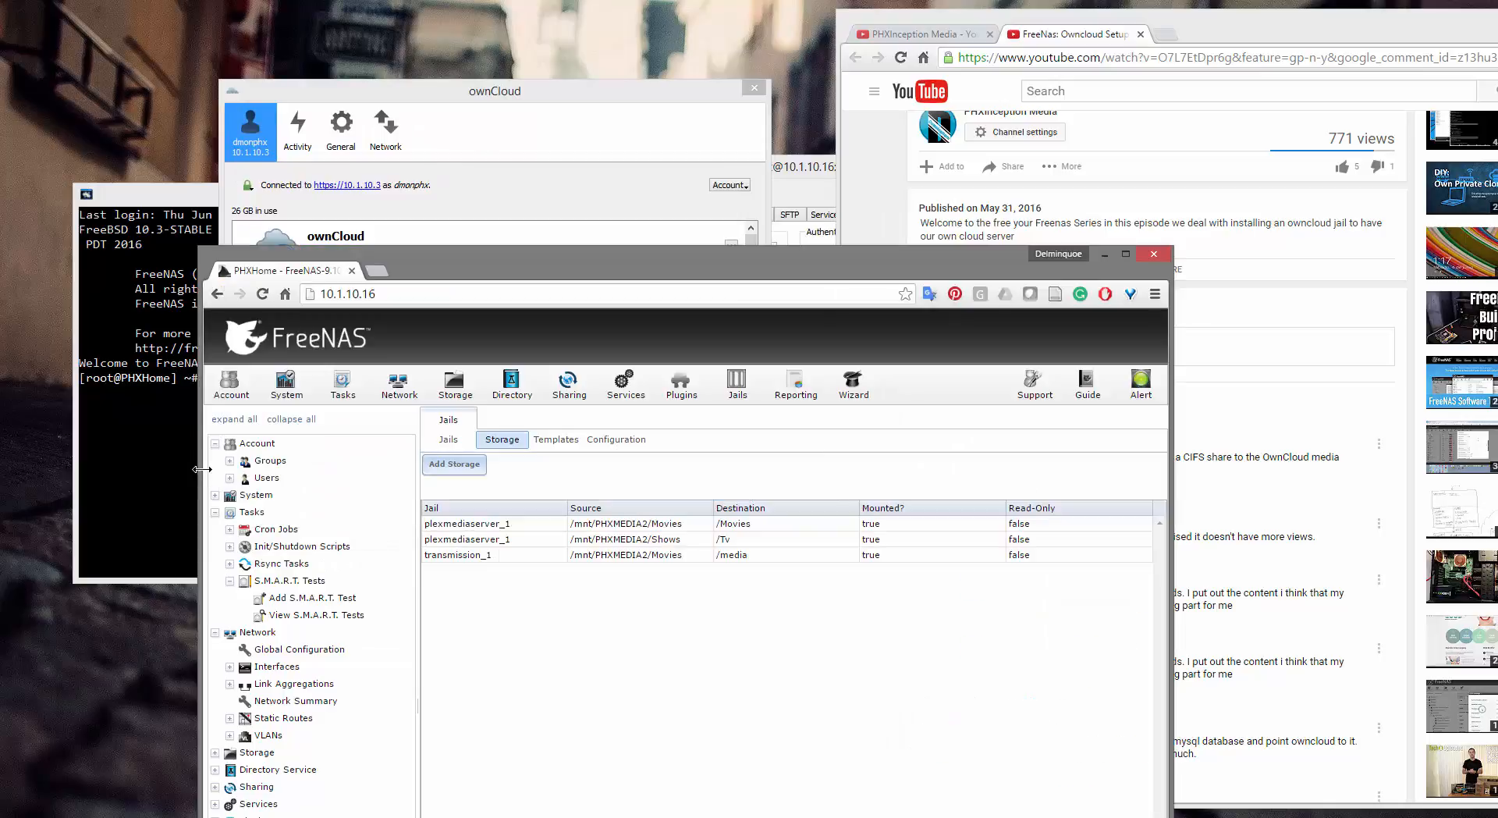
click(385, 273)
drag(528, 262, 637, 591)
text(10.1)
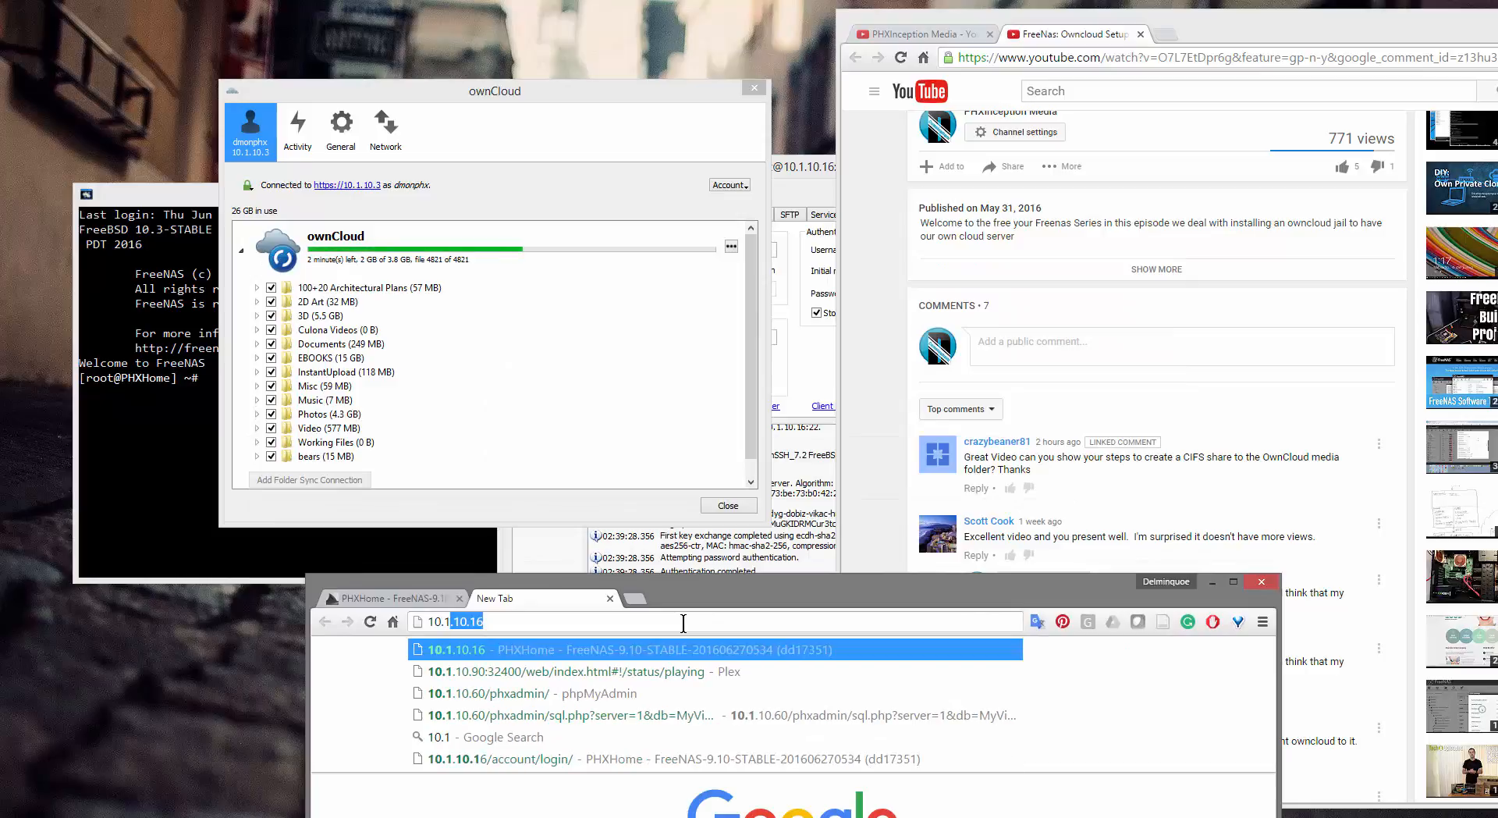
text(.10.3)
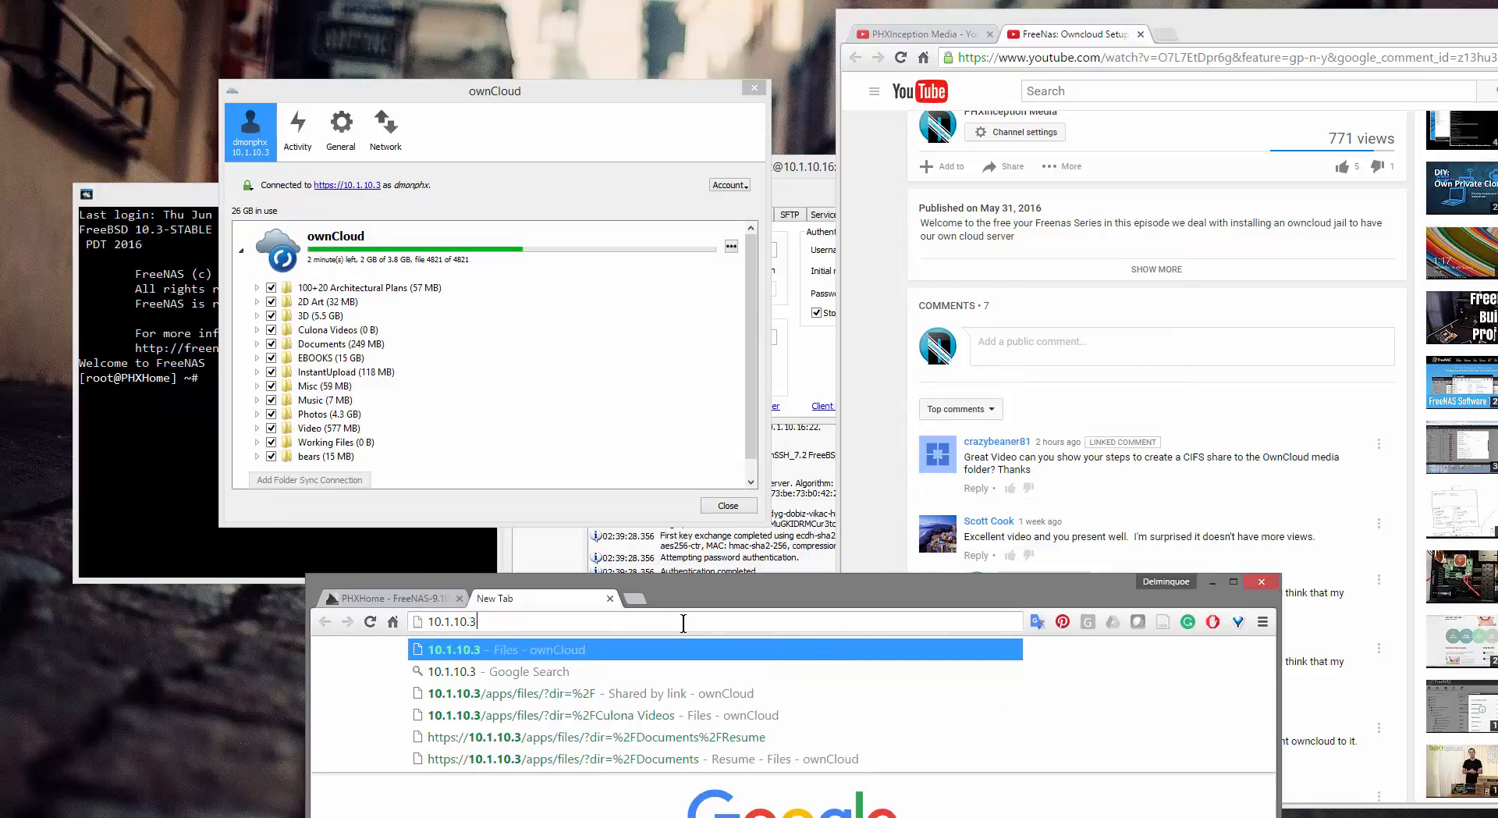
key(Return)
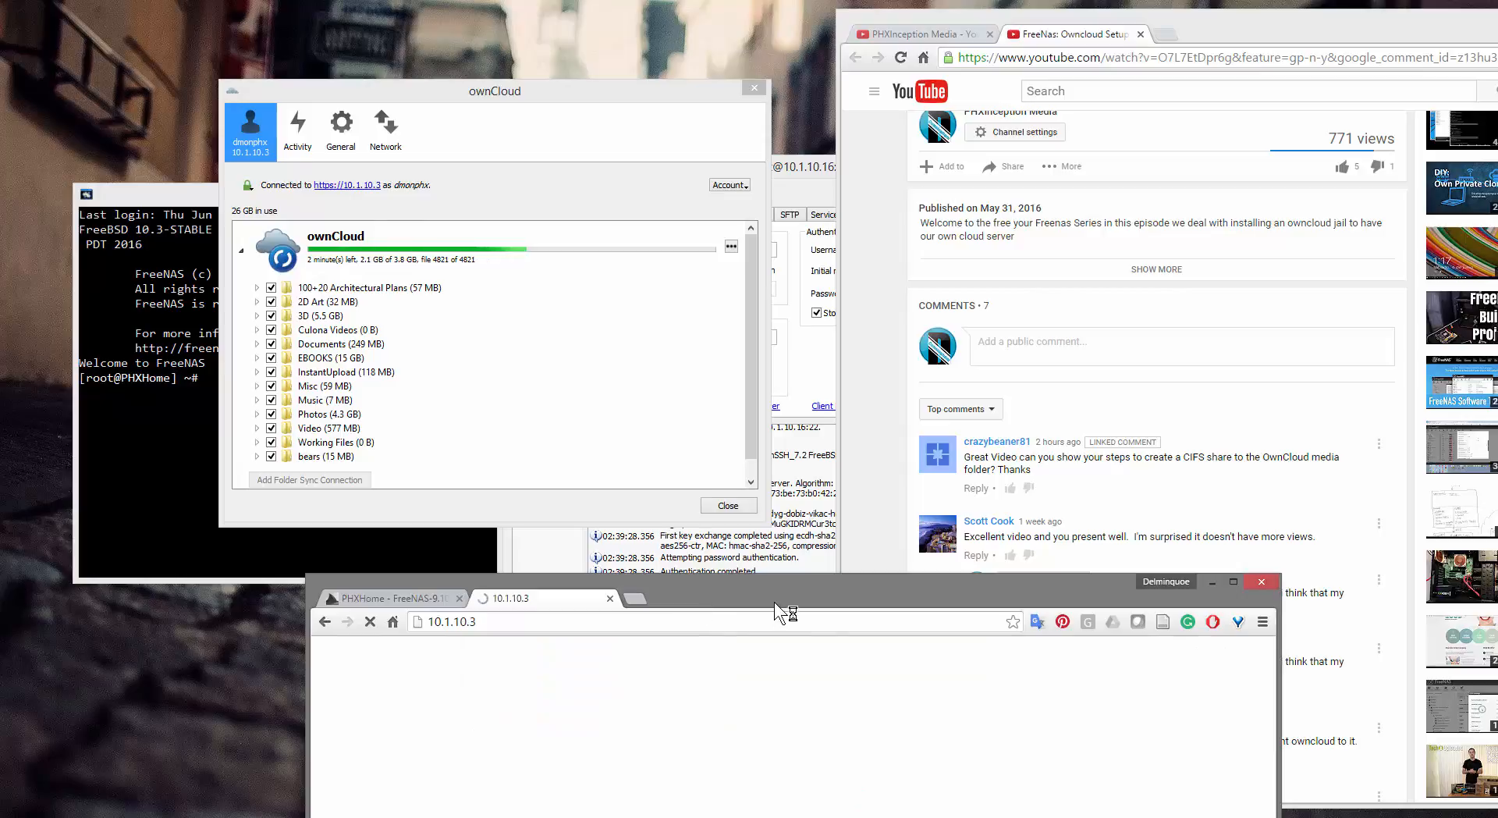
drag(774, 602, 913, 144)
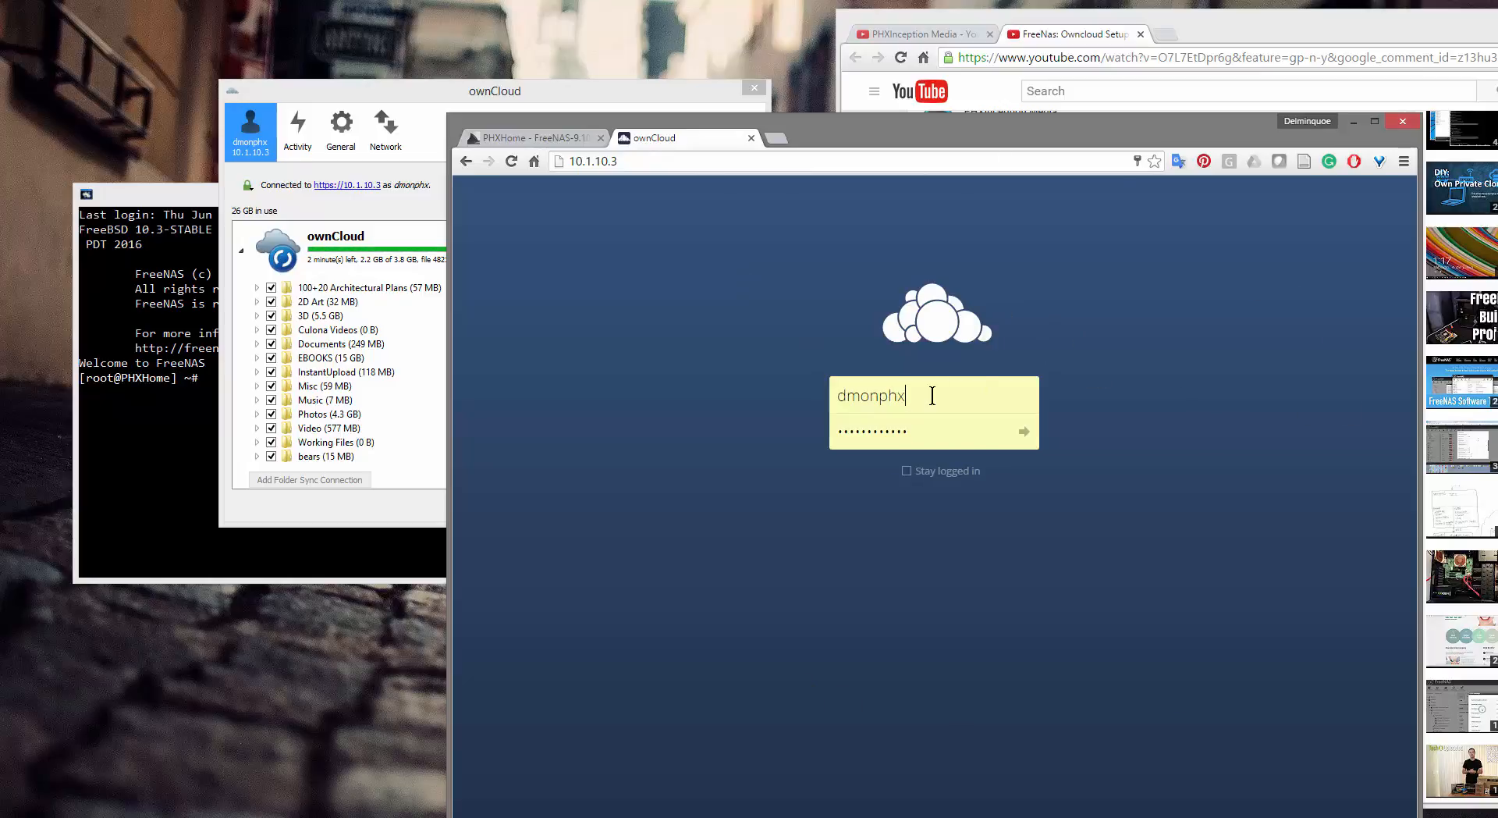
drag(1111, 137, 1049, 169)
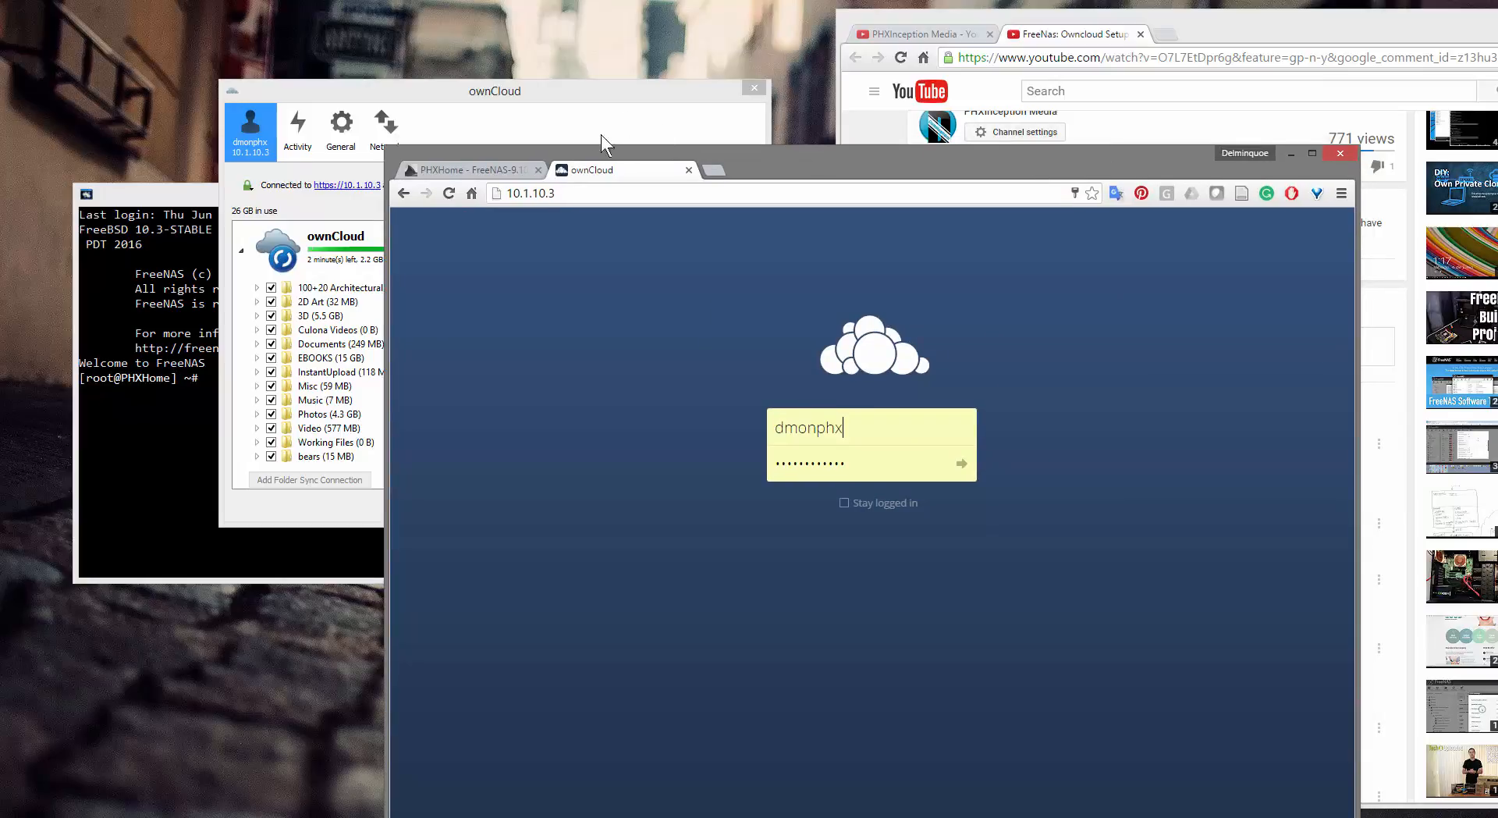
- Bring the ownCloud client forward, view the local ownCloud folder in File Explorer beside it, and close the folder window
click(549, 102)
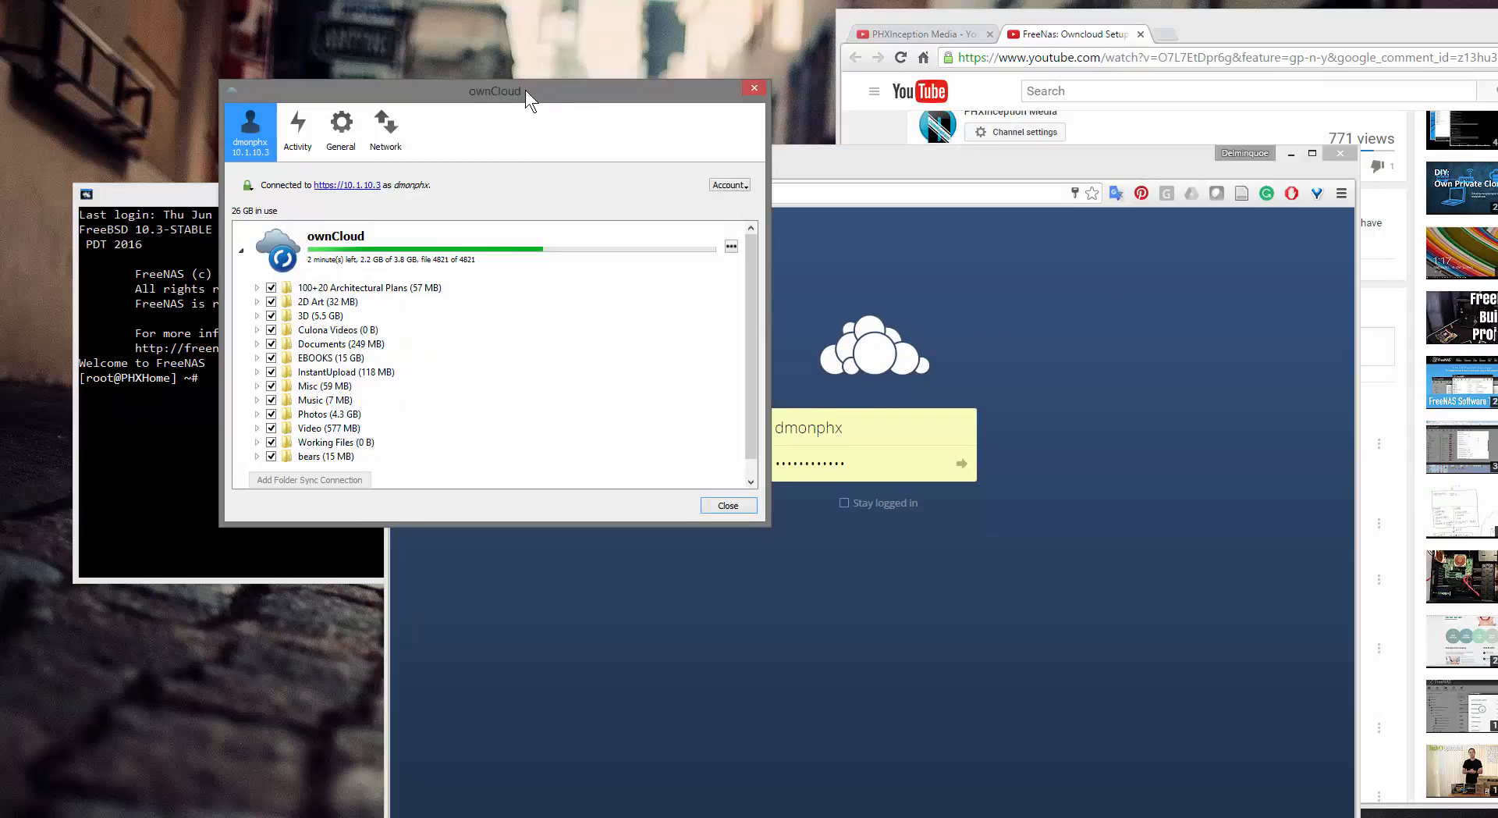
drag(526, 91, 610, 87)
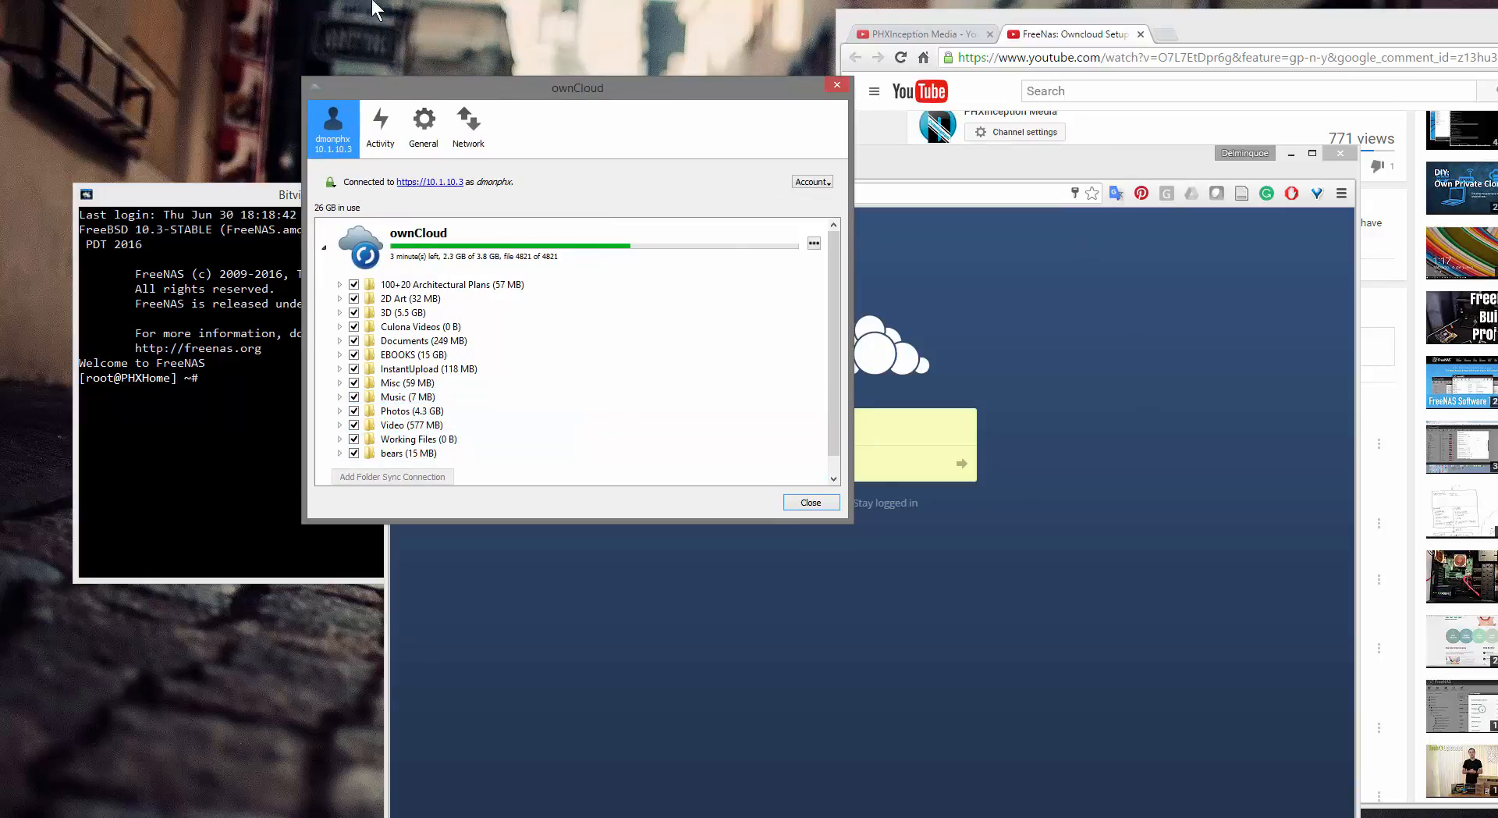
click(468, 5)
drag(1497, 5, 1497, 148)
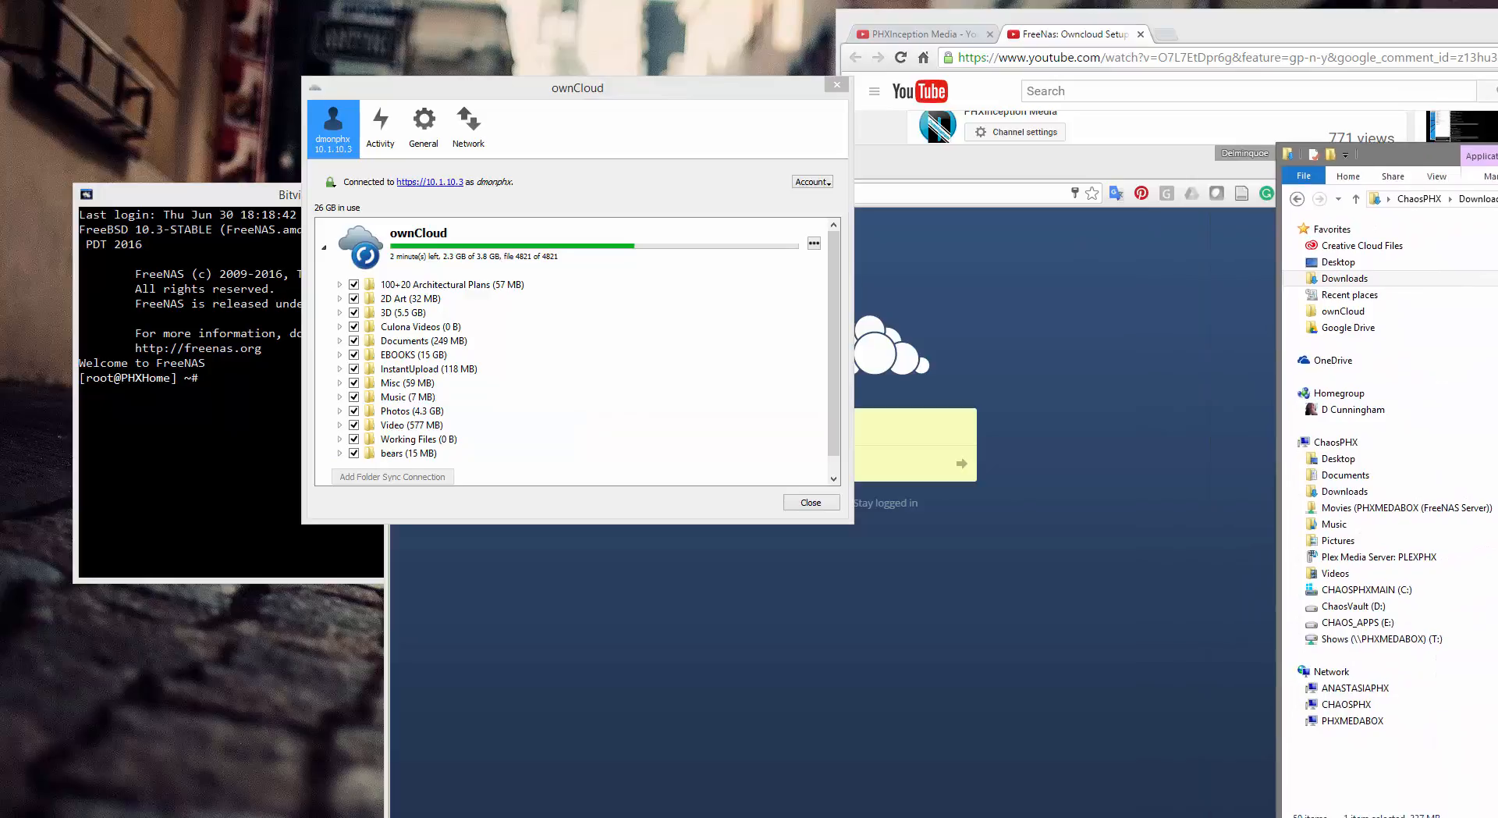
click(1373, 311)
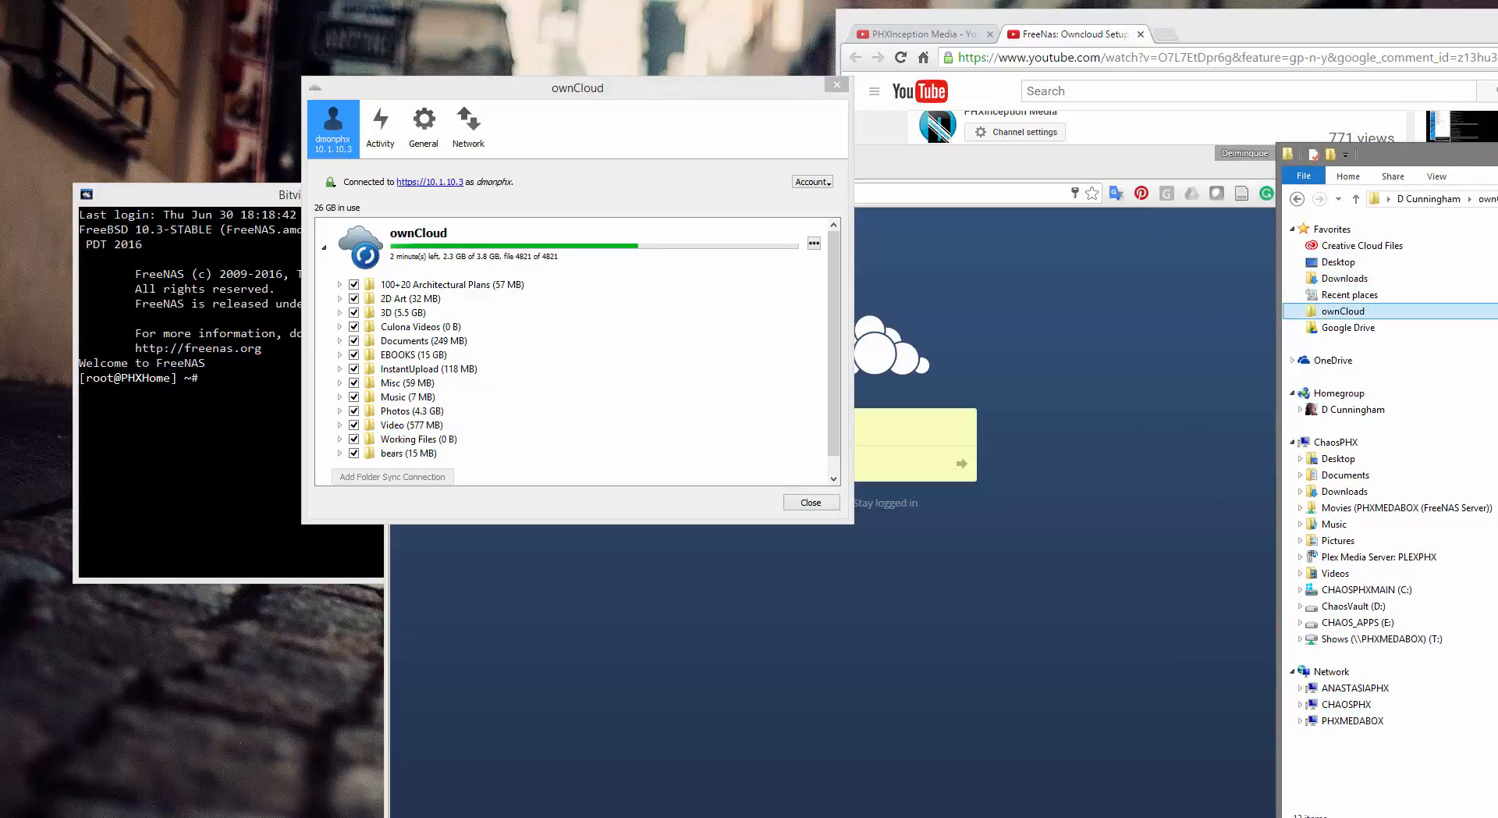
drag(1497, 156, 1324, 177)
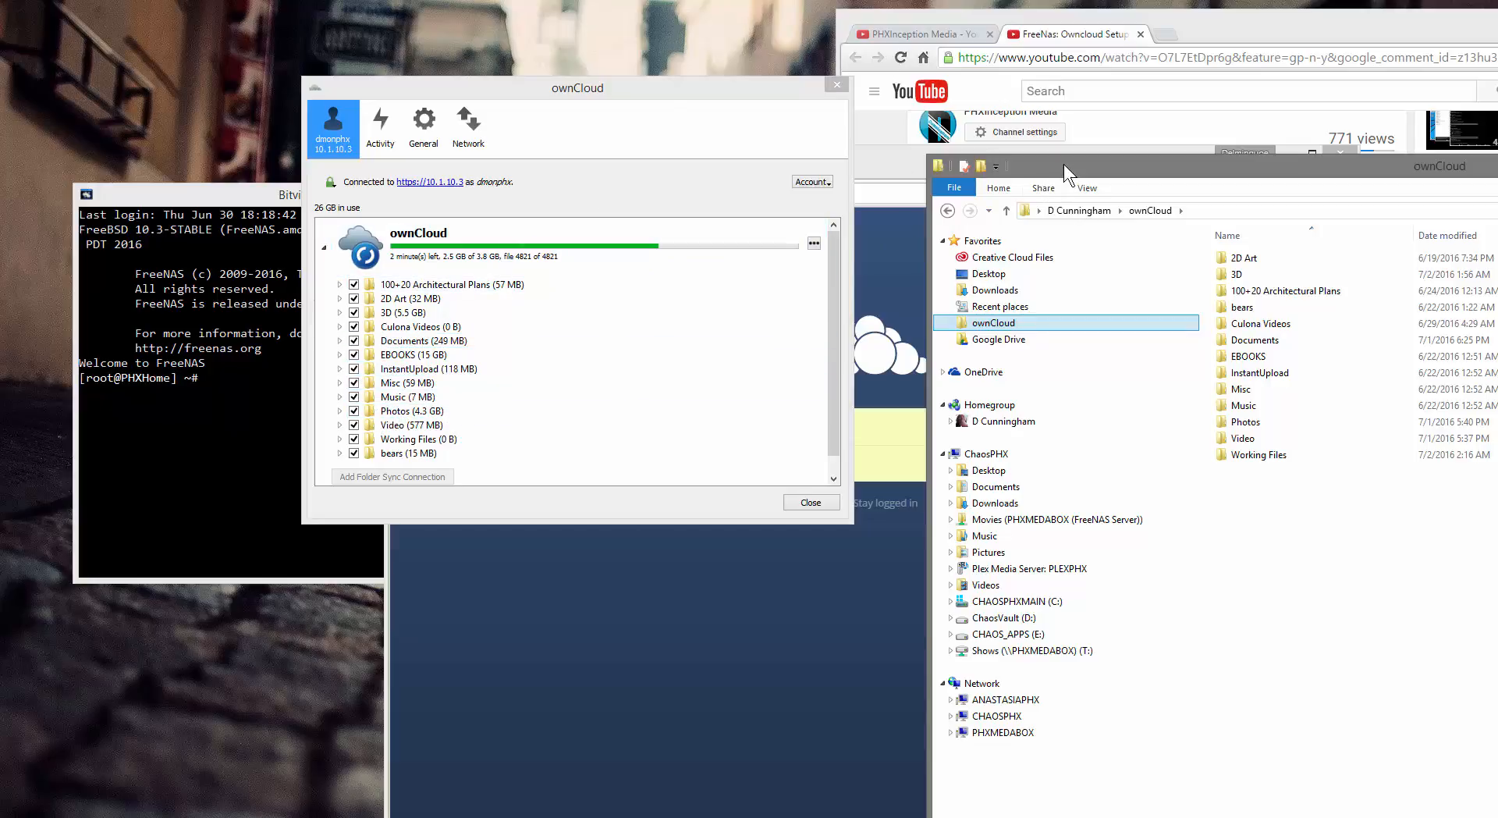
drag(1065, 164, 1103, 162)
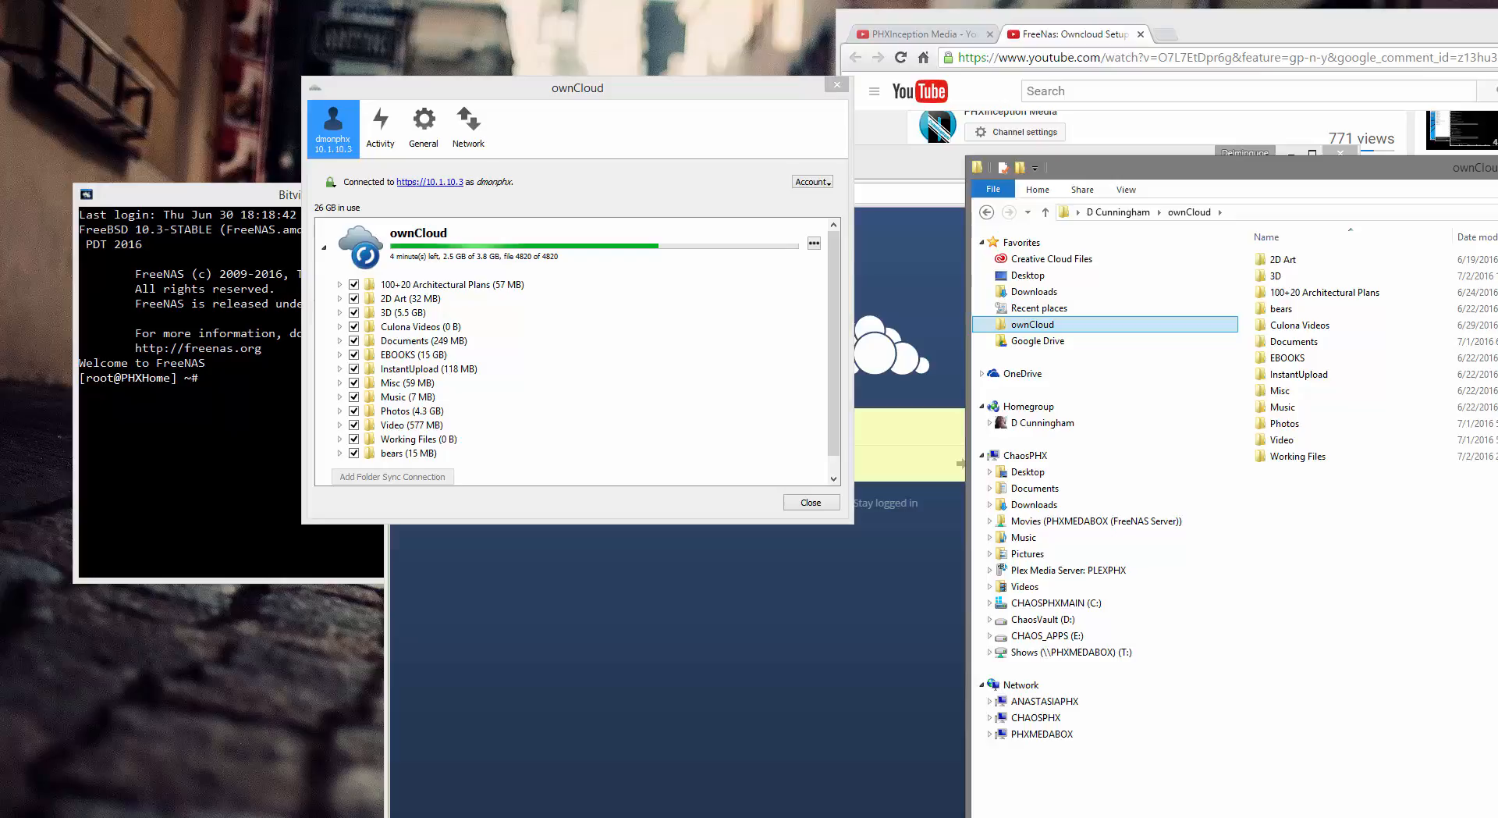
key(alt+F4)
- Bring the YouTube comments, the Bitvise xterm terminal and the Bitvise SSH Client into view over the other windows
click(1214, 25)
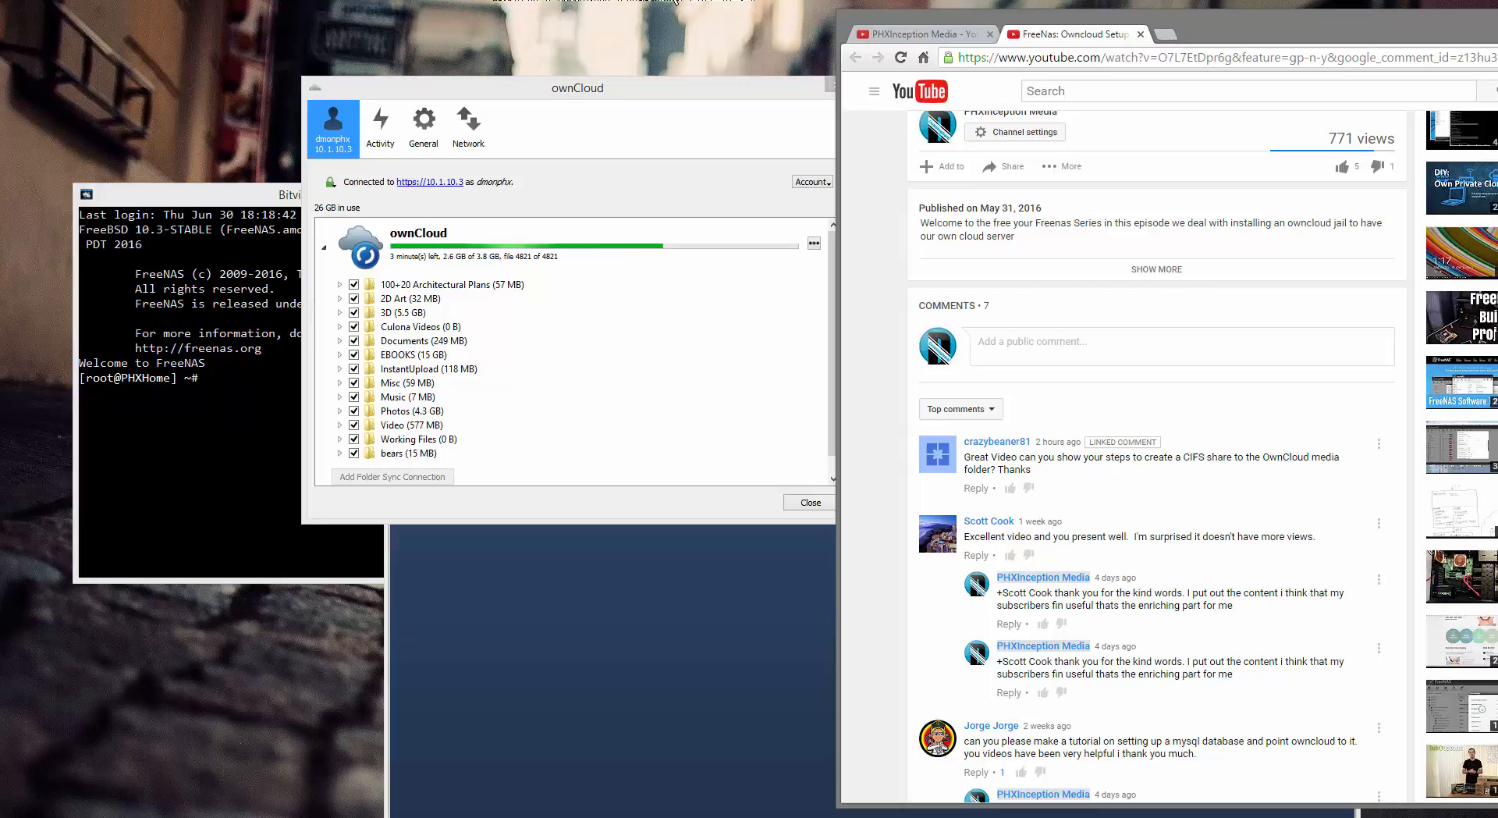
click(674, 2)
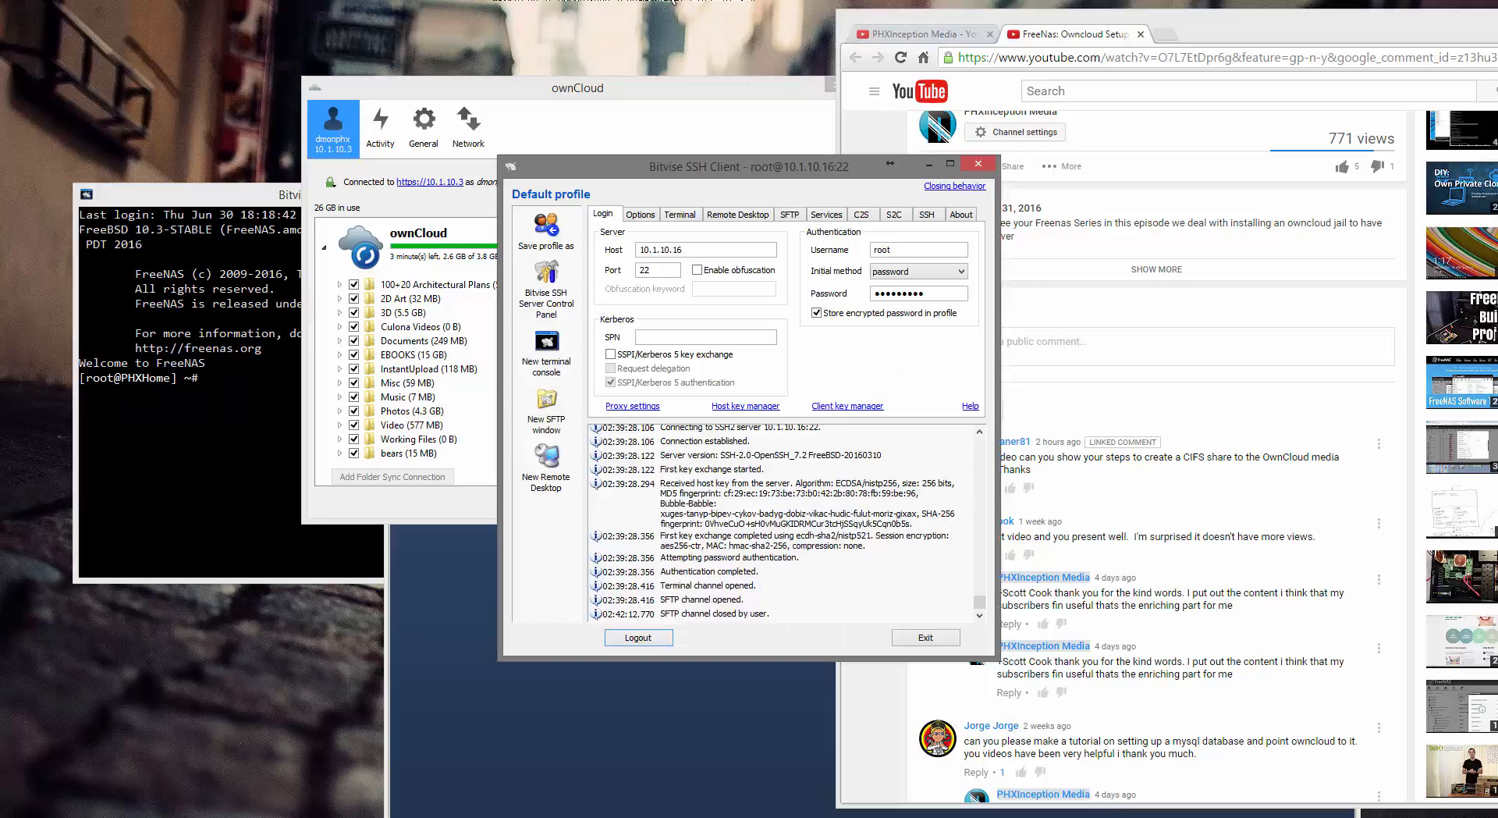
click(179, 204)
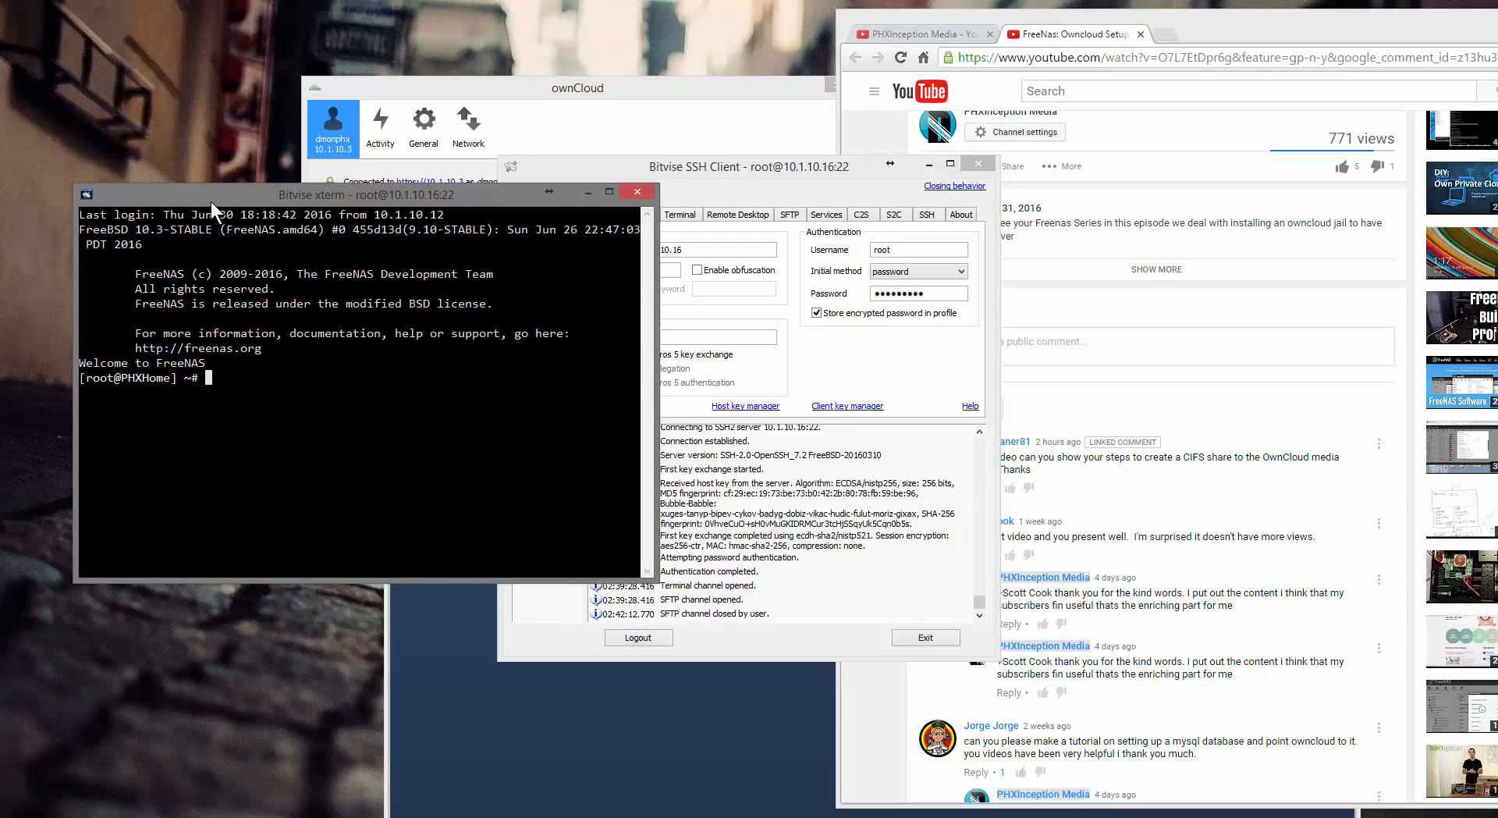
click(701, 177)
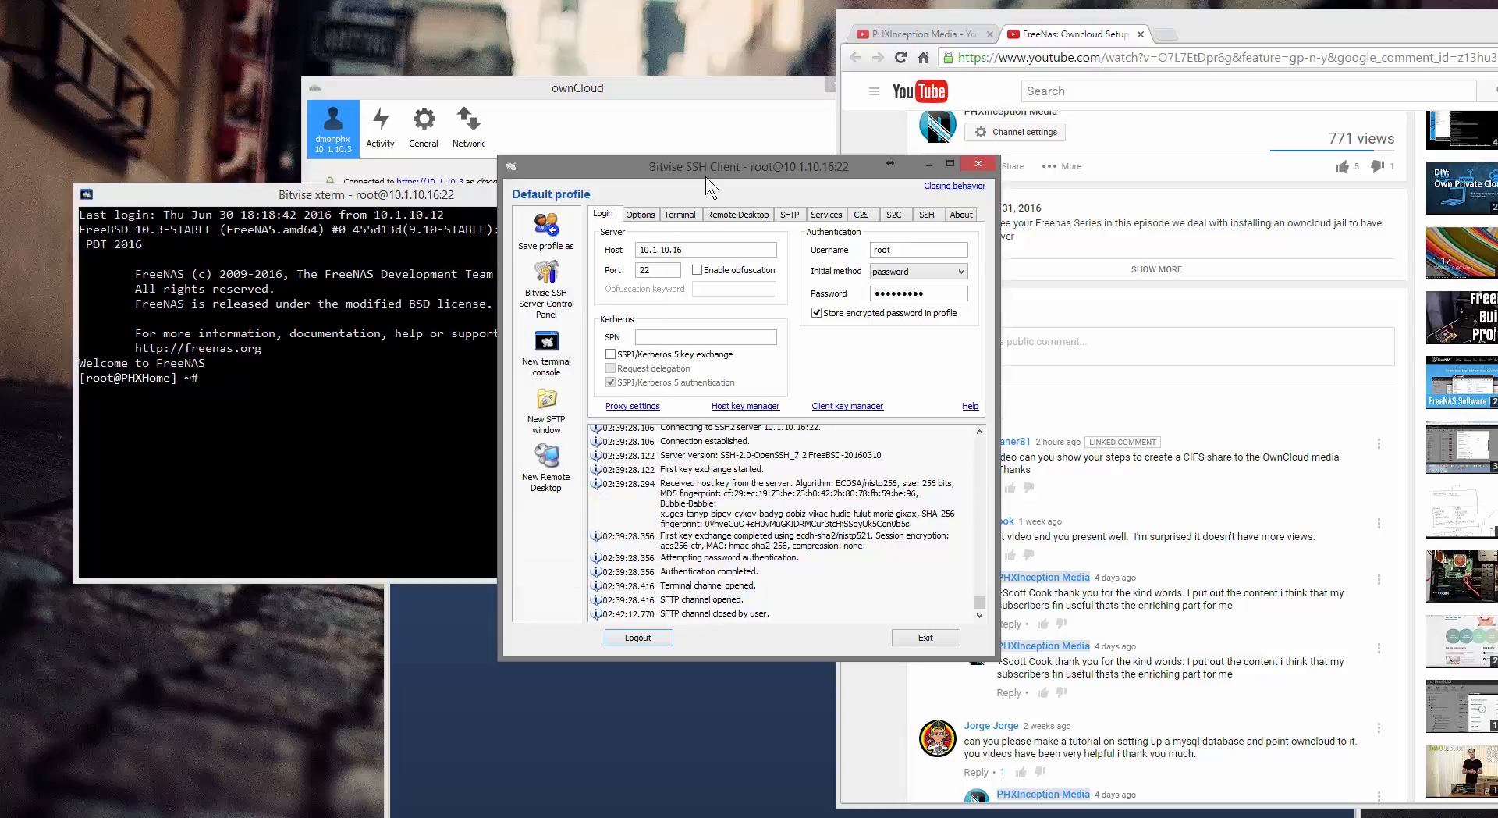
- Open a new SFTP window to the FreeNAS server and narrow it to uncover more of the YouTube comments
click(557, 406)
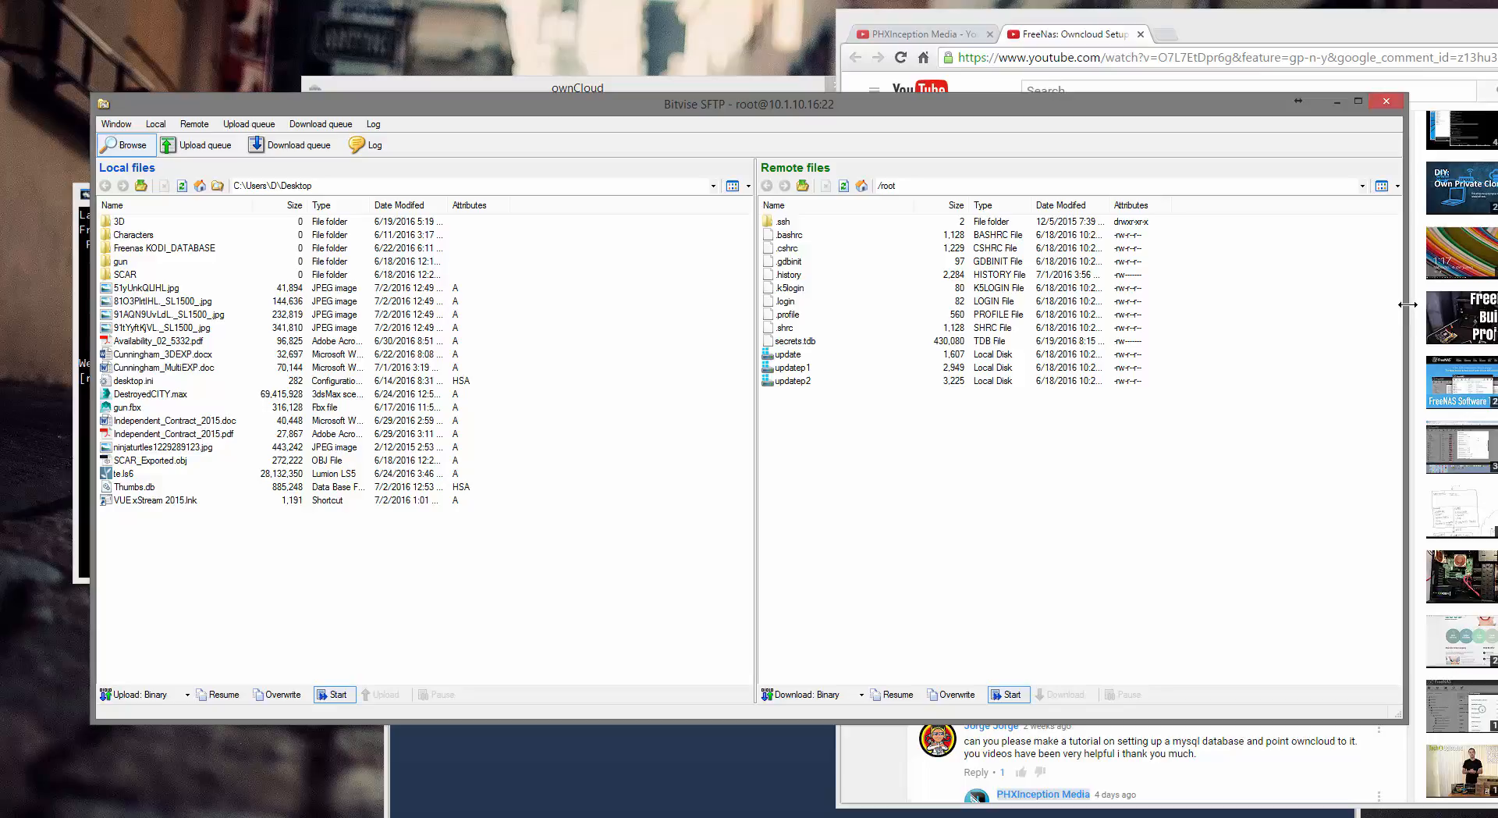
drag(1407, 304, 948, 324)
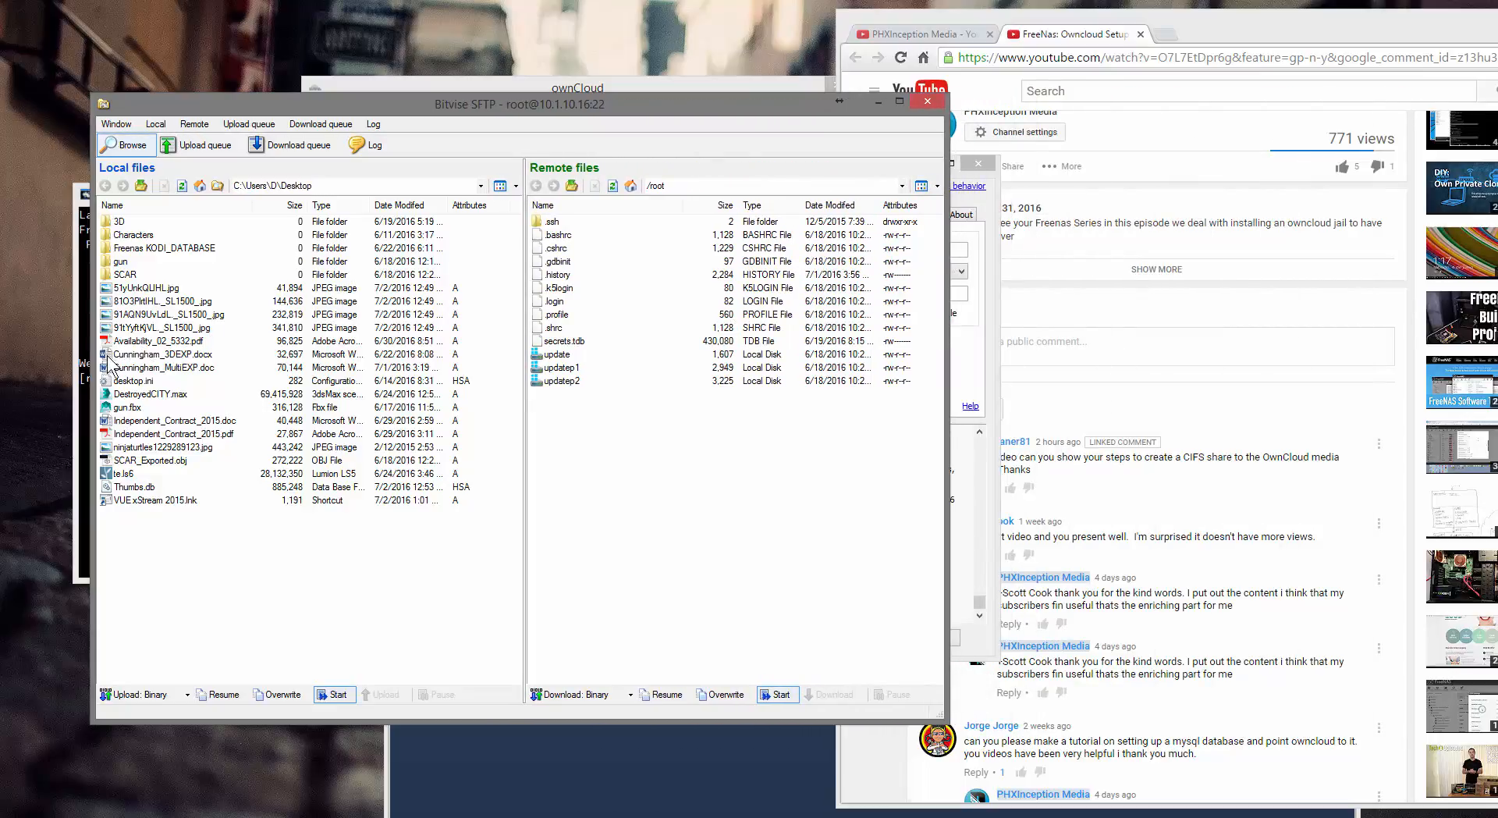
drag(93, 358, 168, 358)
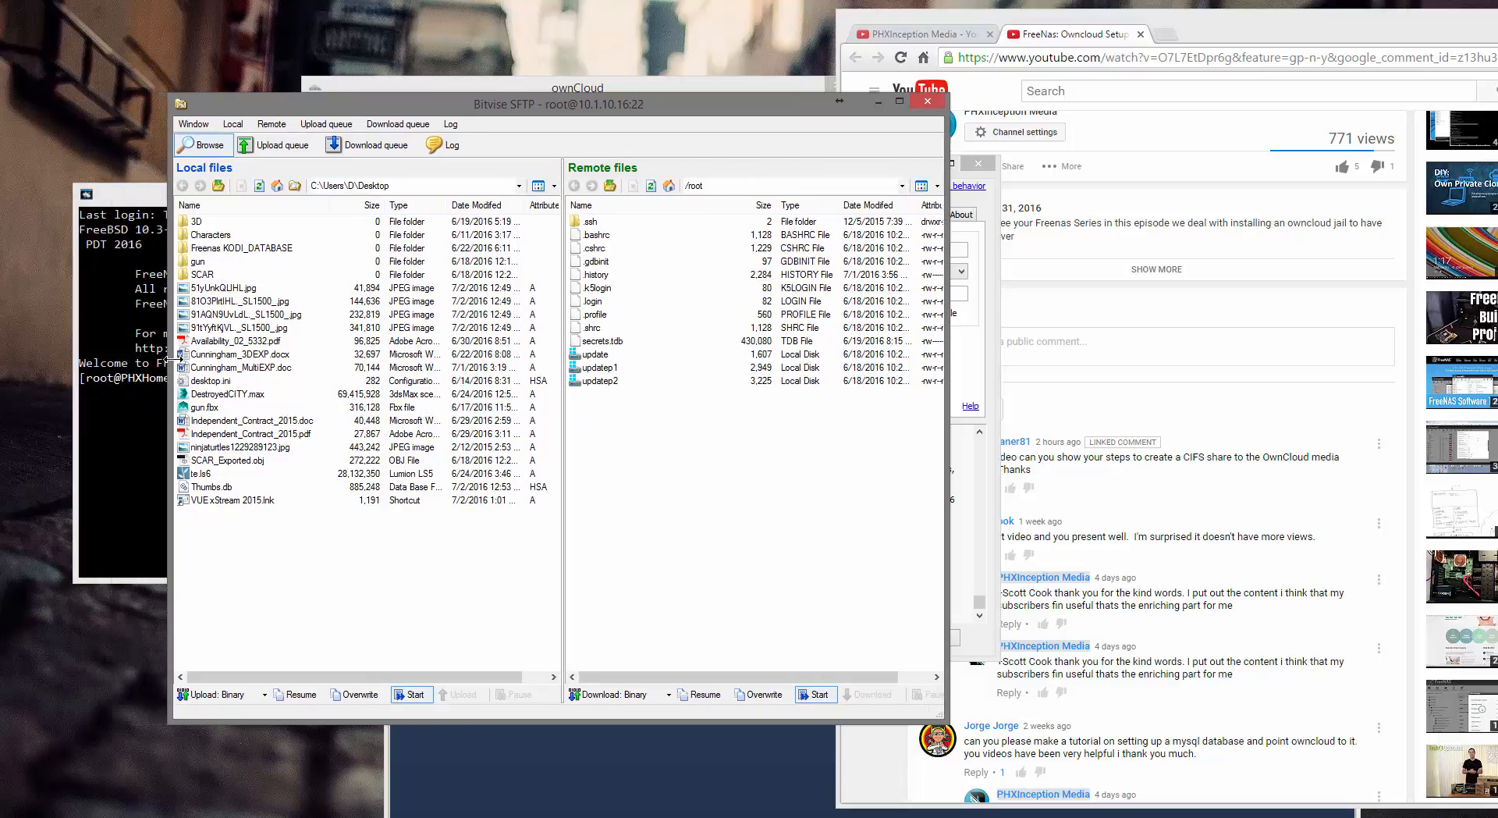
click(686, 185)
drag(560, 105, 563, 104)
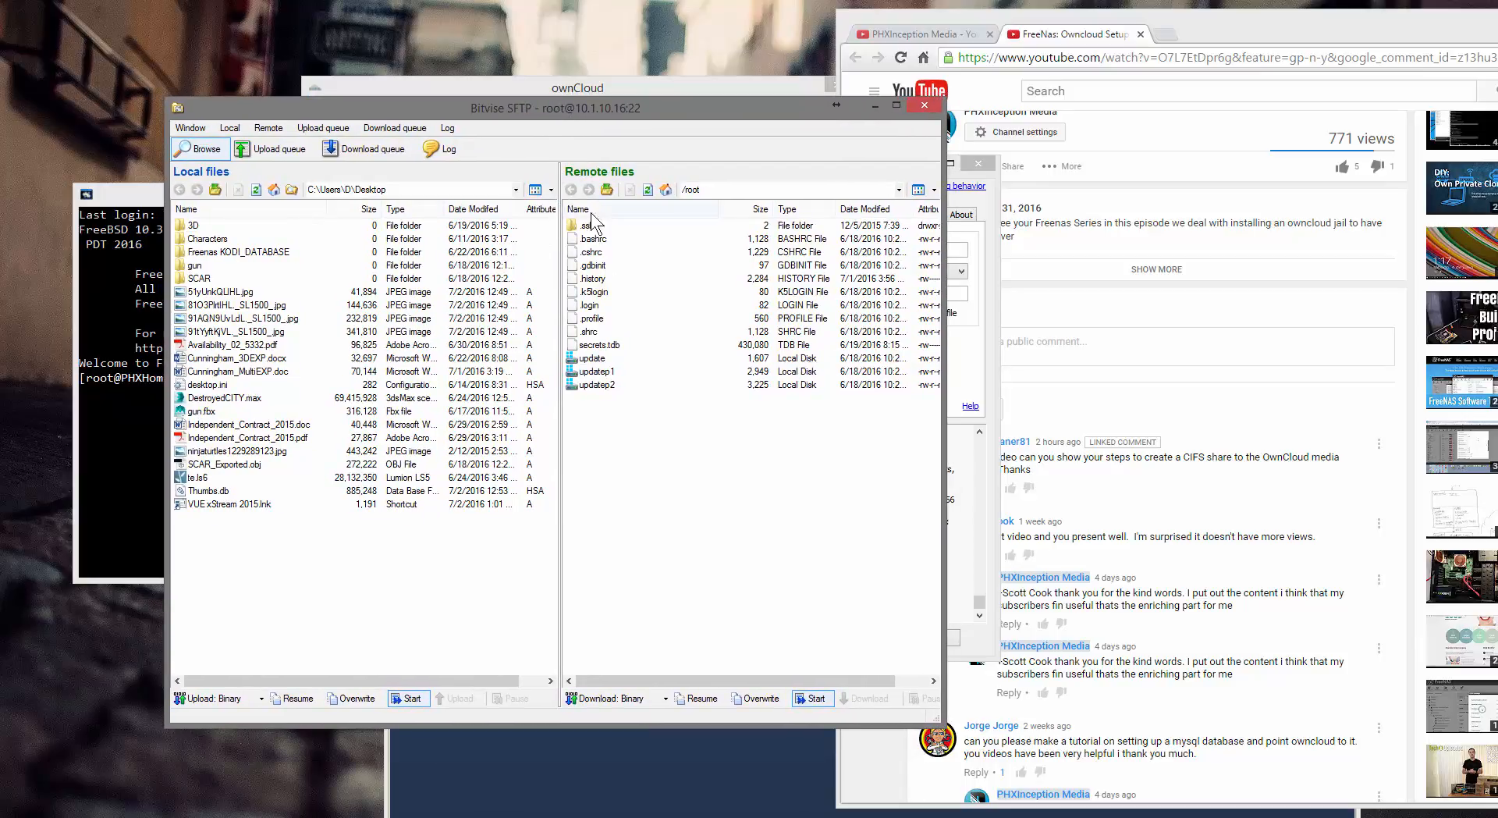
- Browse the remote files from the root directory to /mnt/PHXRENDER/jails/owncloud_1/media
click(607, 190)
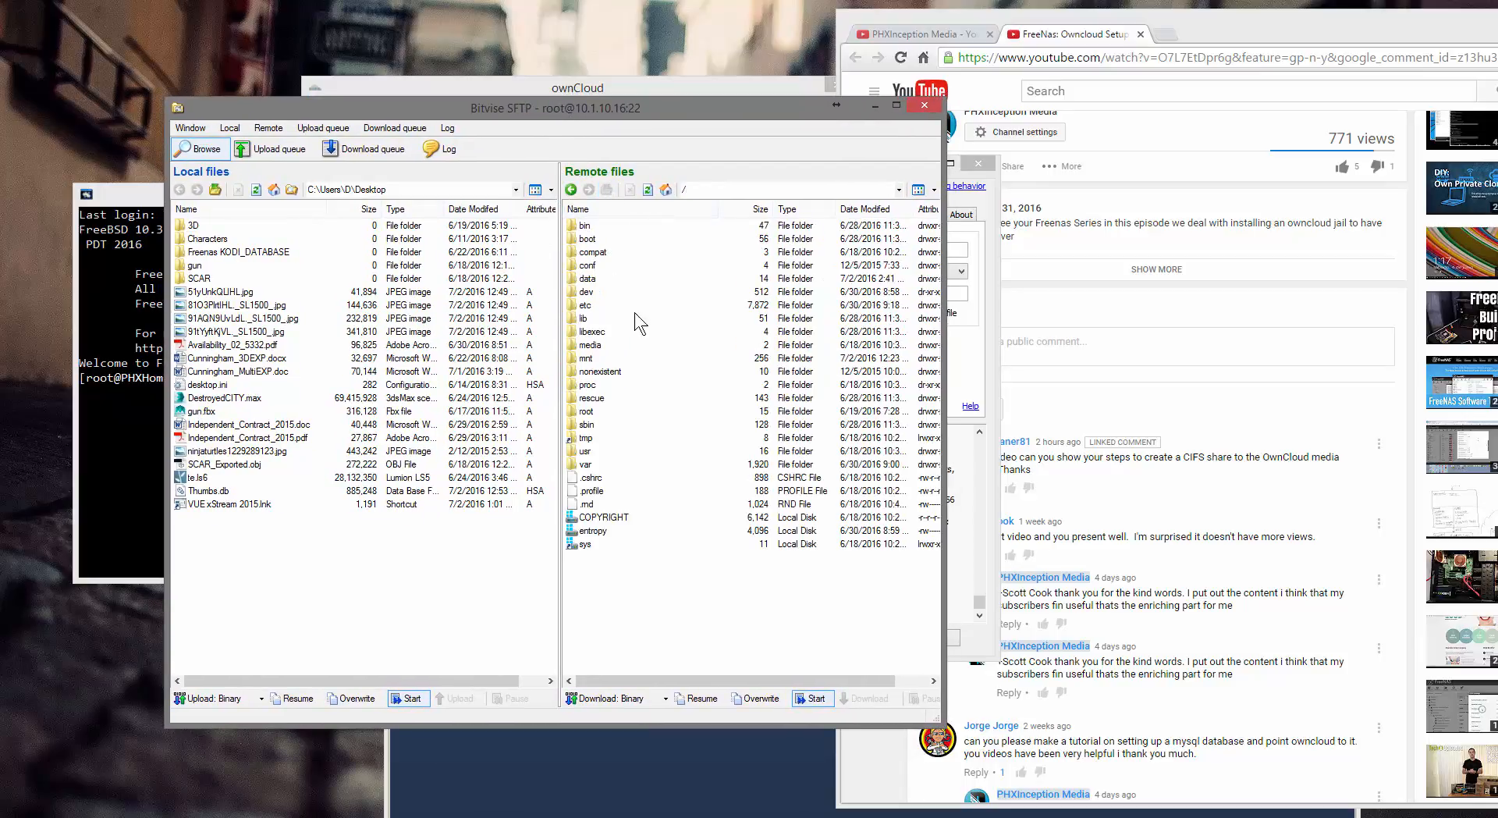
double_click(584, 357)
double_click(607, 253)
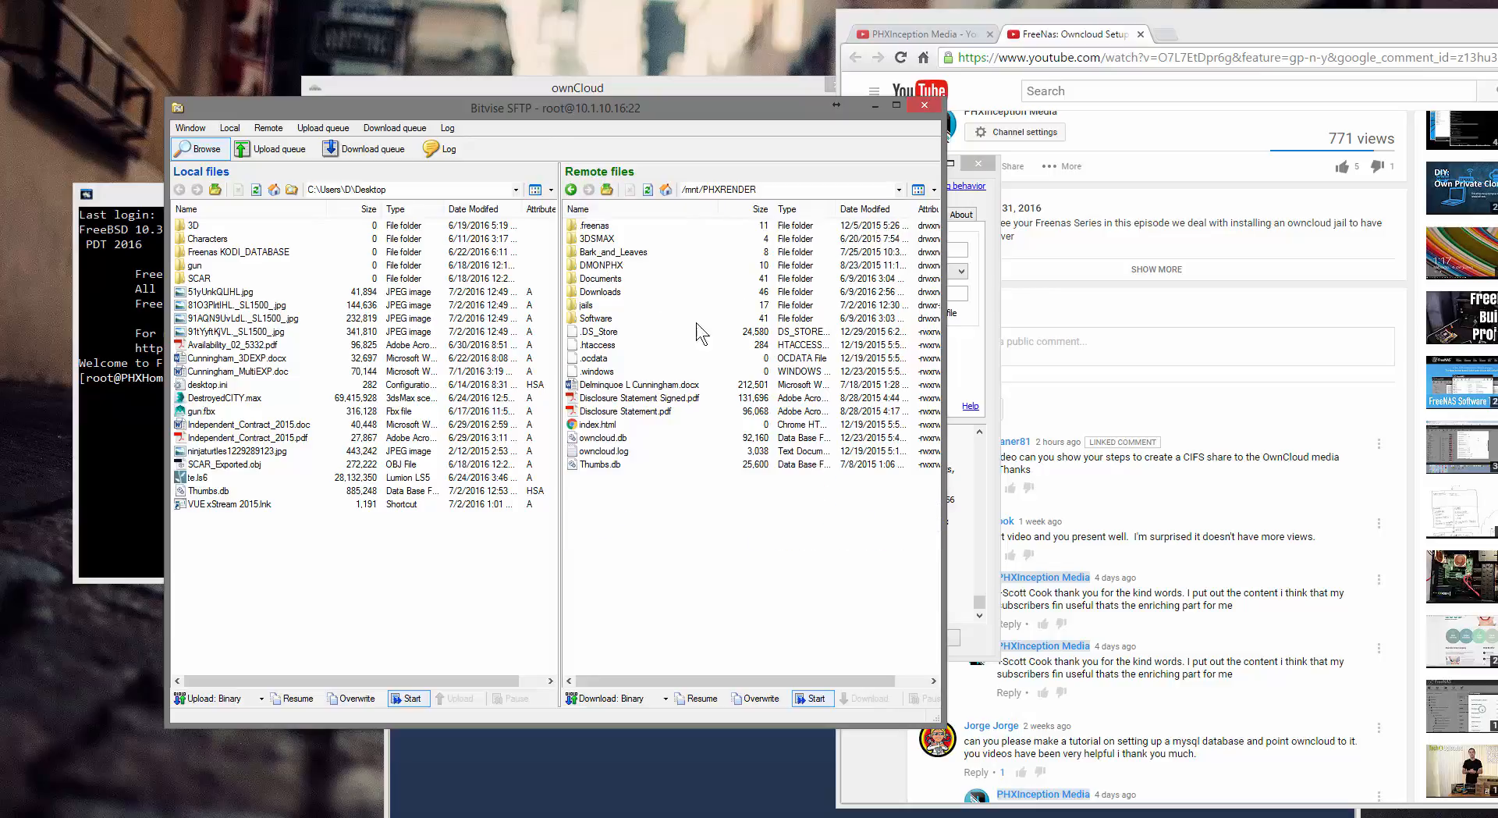
double_click(585, 305)
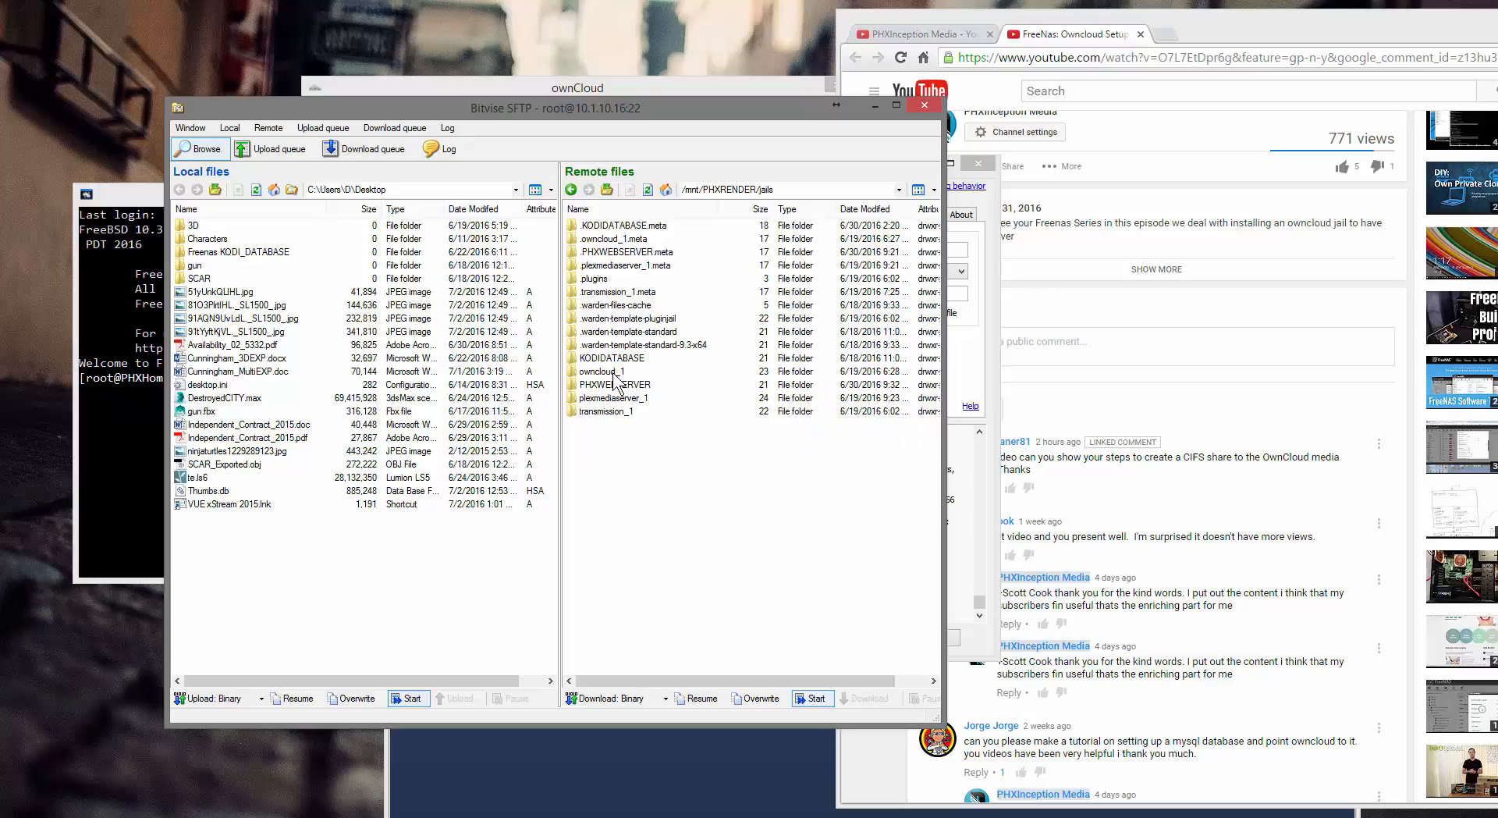
double_click(618, 371)
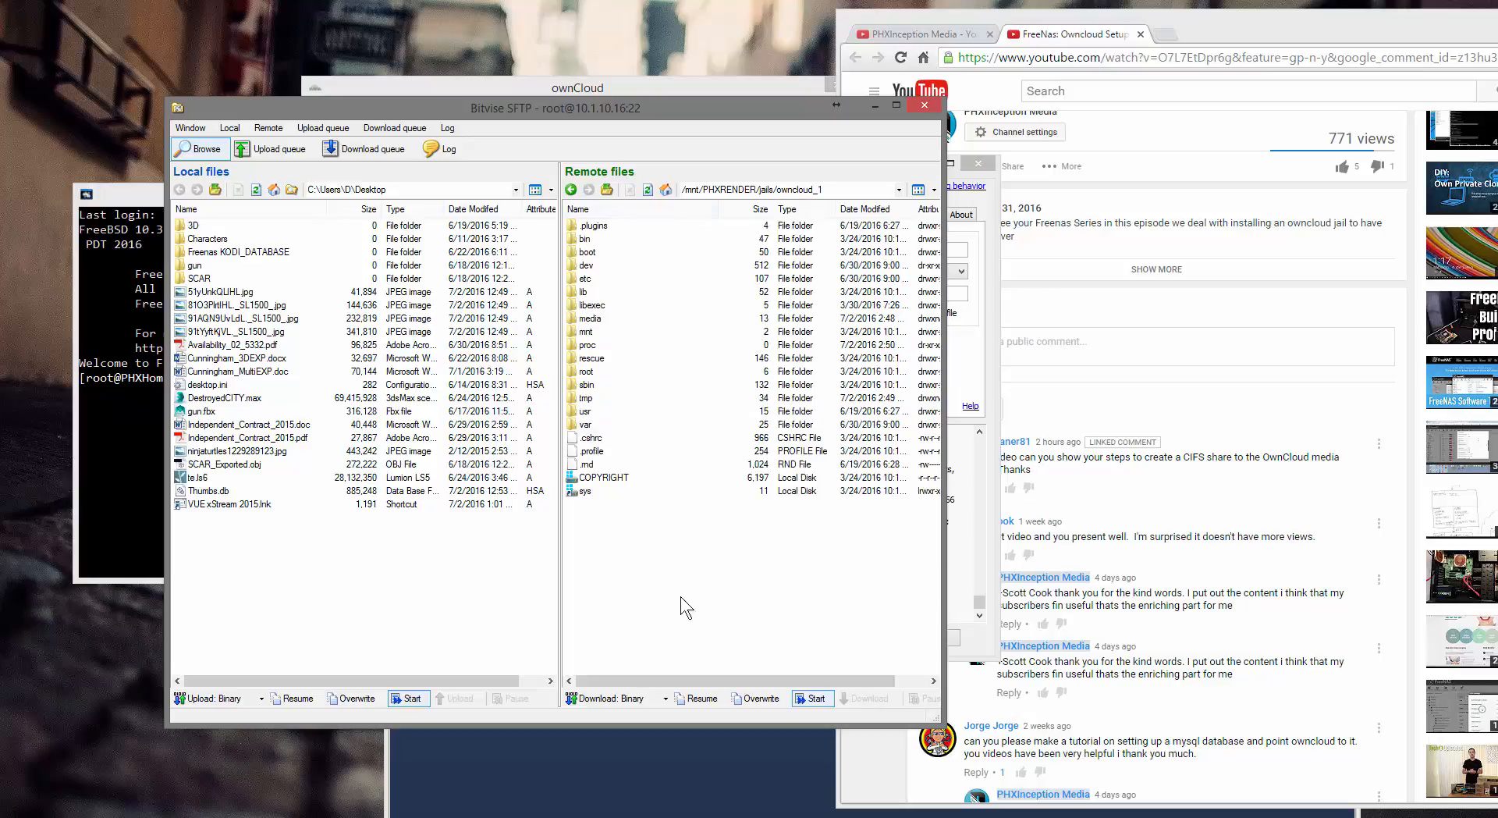
double_click(591, 318)
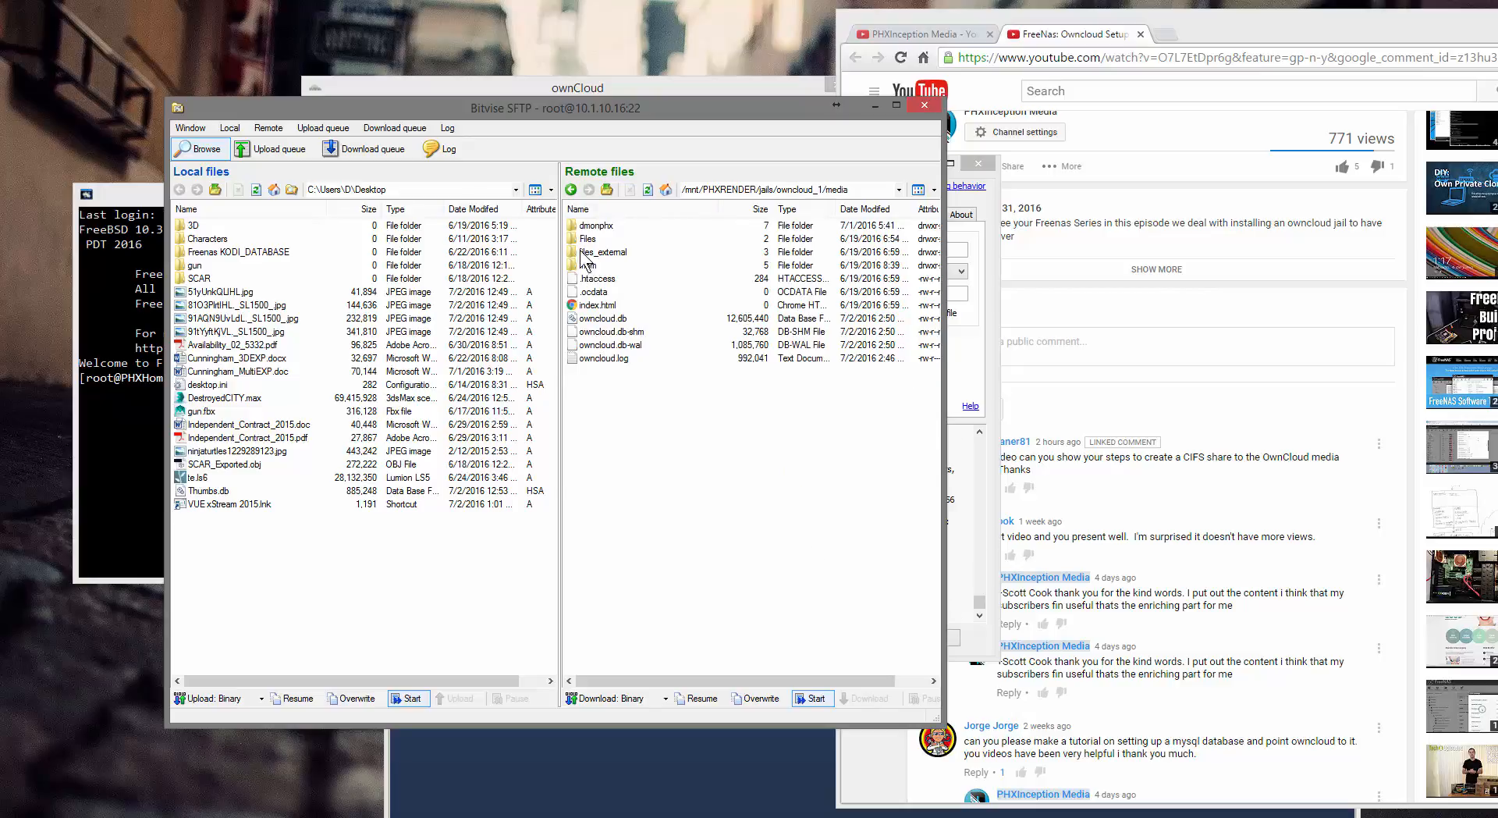
- Open the files folder inside dmonphx on the remote side and upload the local SCAR folder into it
click(613, 225)
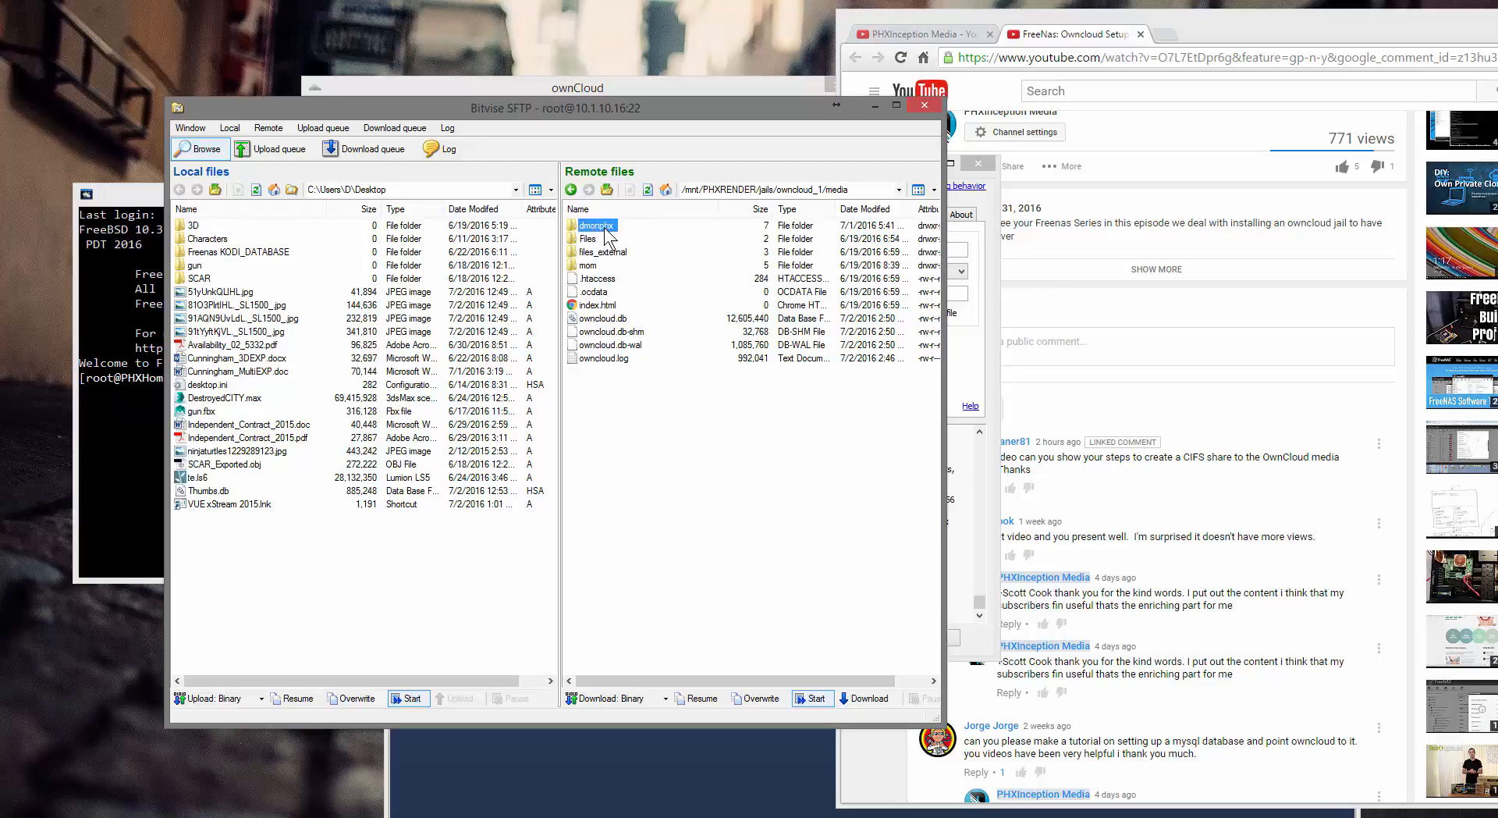
double_click(607, 228)
double_click(586, 239)
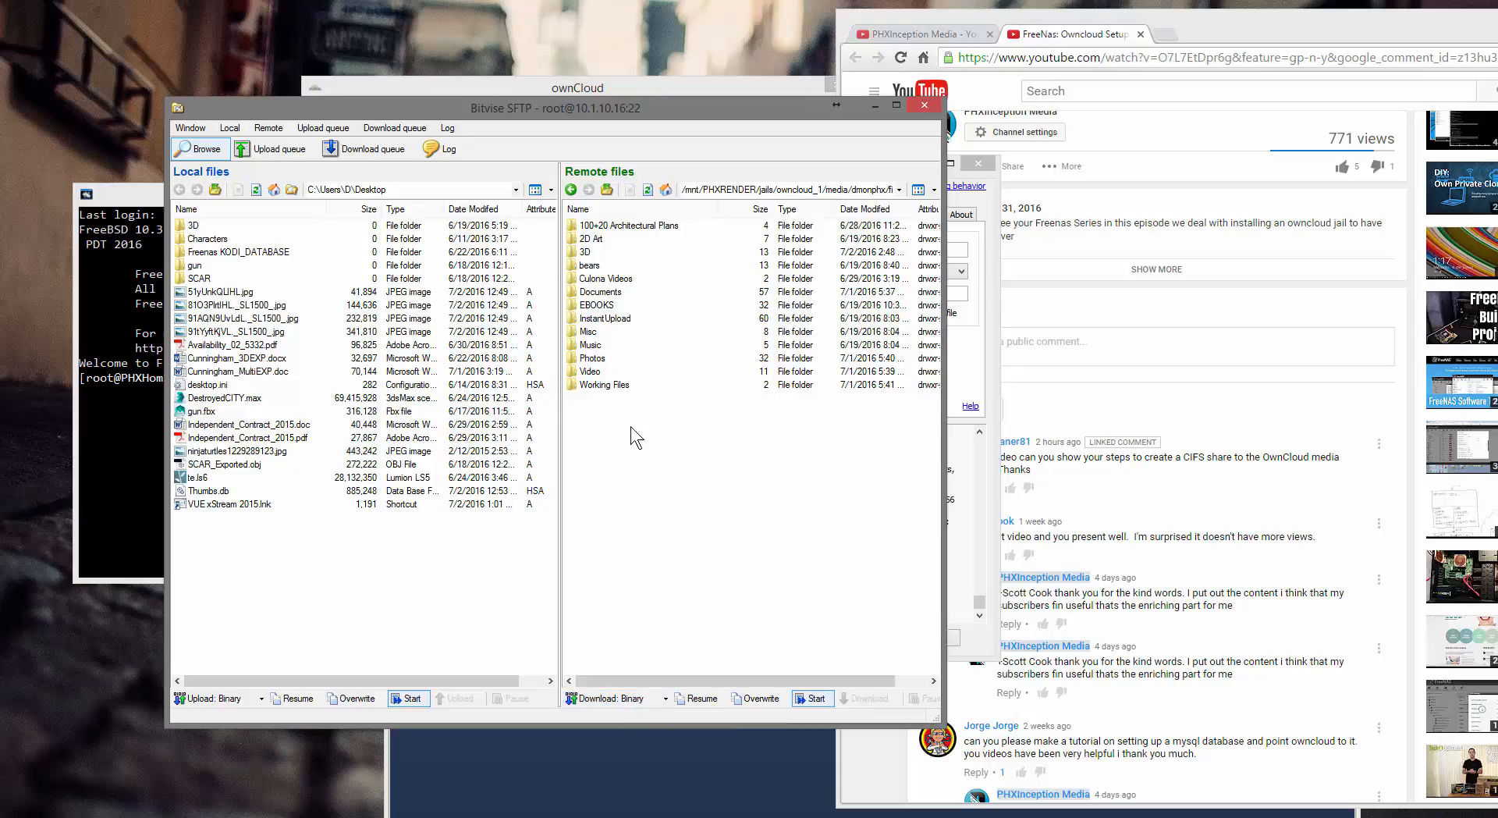
drag(200, 275, 598, 435)
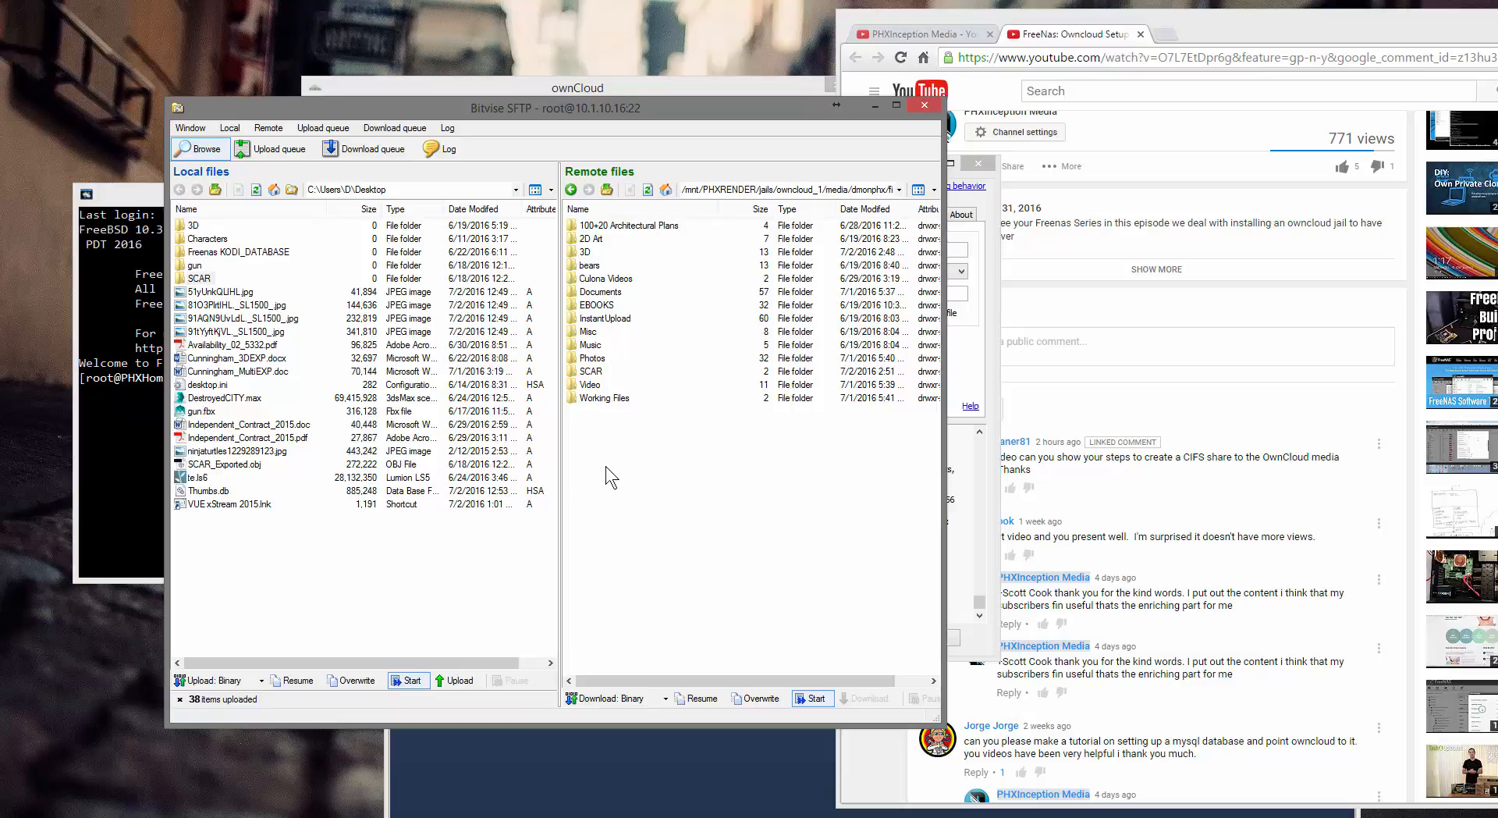
- Switch to the browser window, sign in to ownCloud with the prefilled credentials, and check the file list for the SCAR folder
click(646, 739)
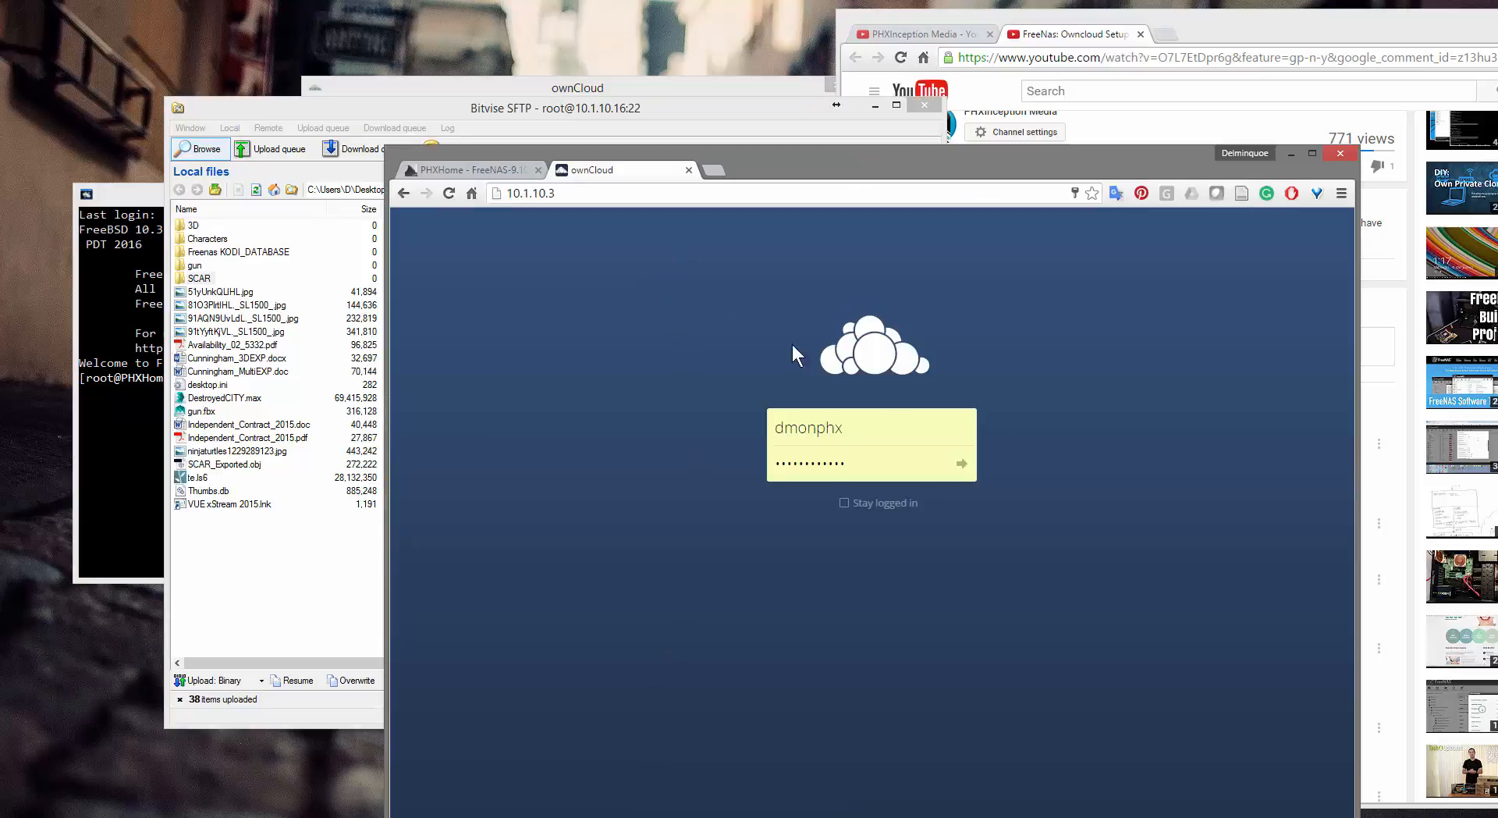
key(Return)
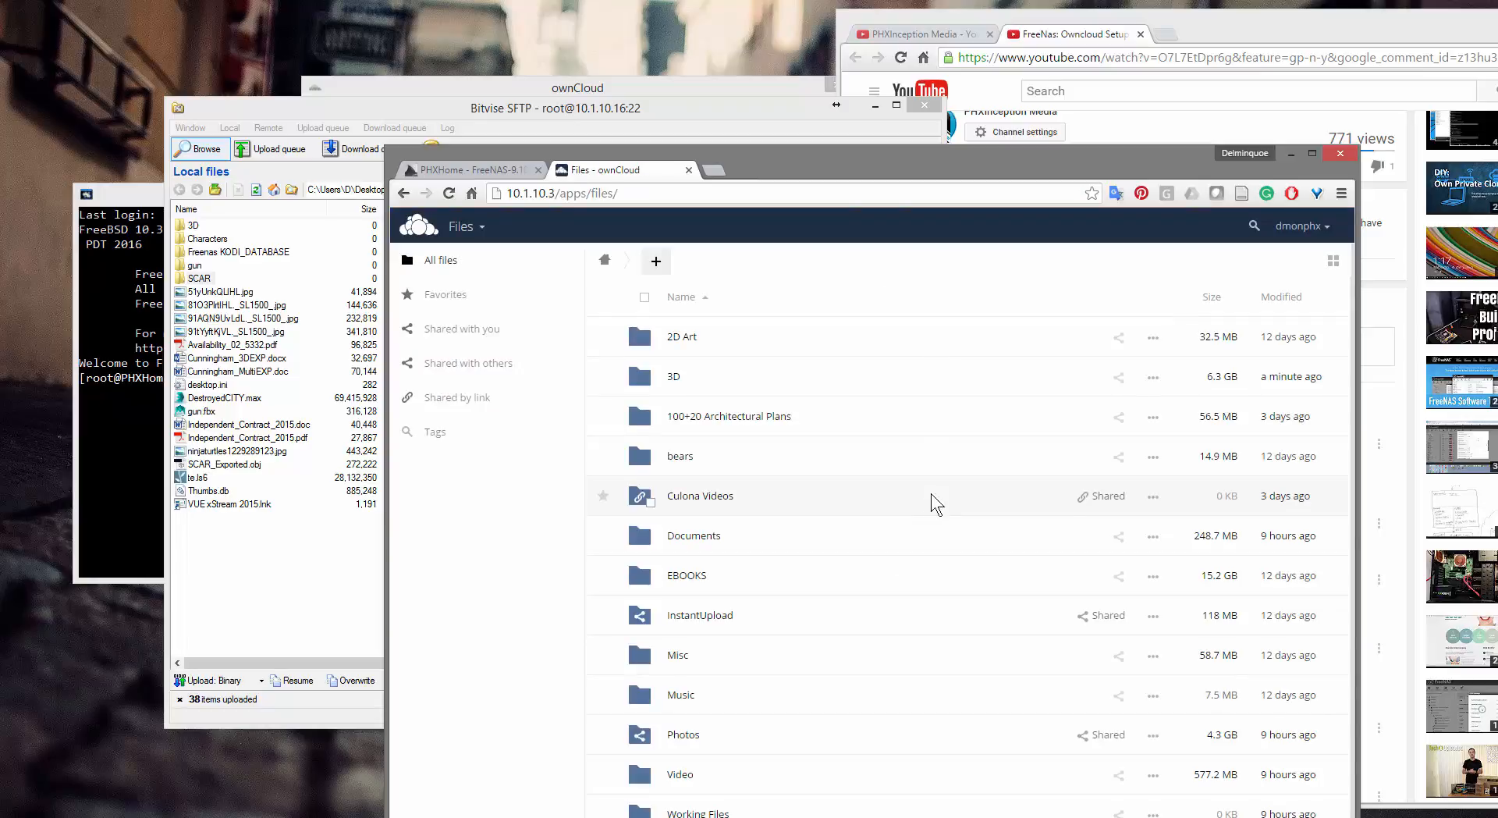
scroll(930, 493, down, 1)
scroll(920, 492, down, 1)
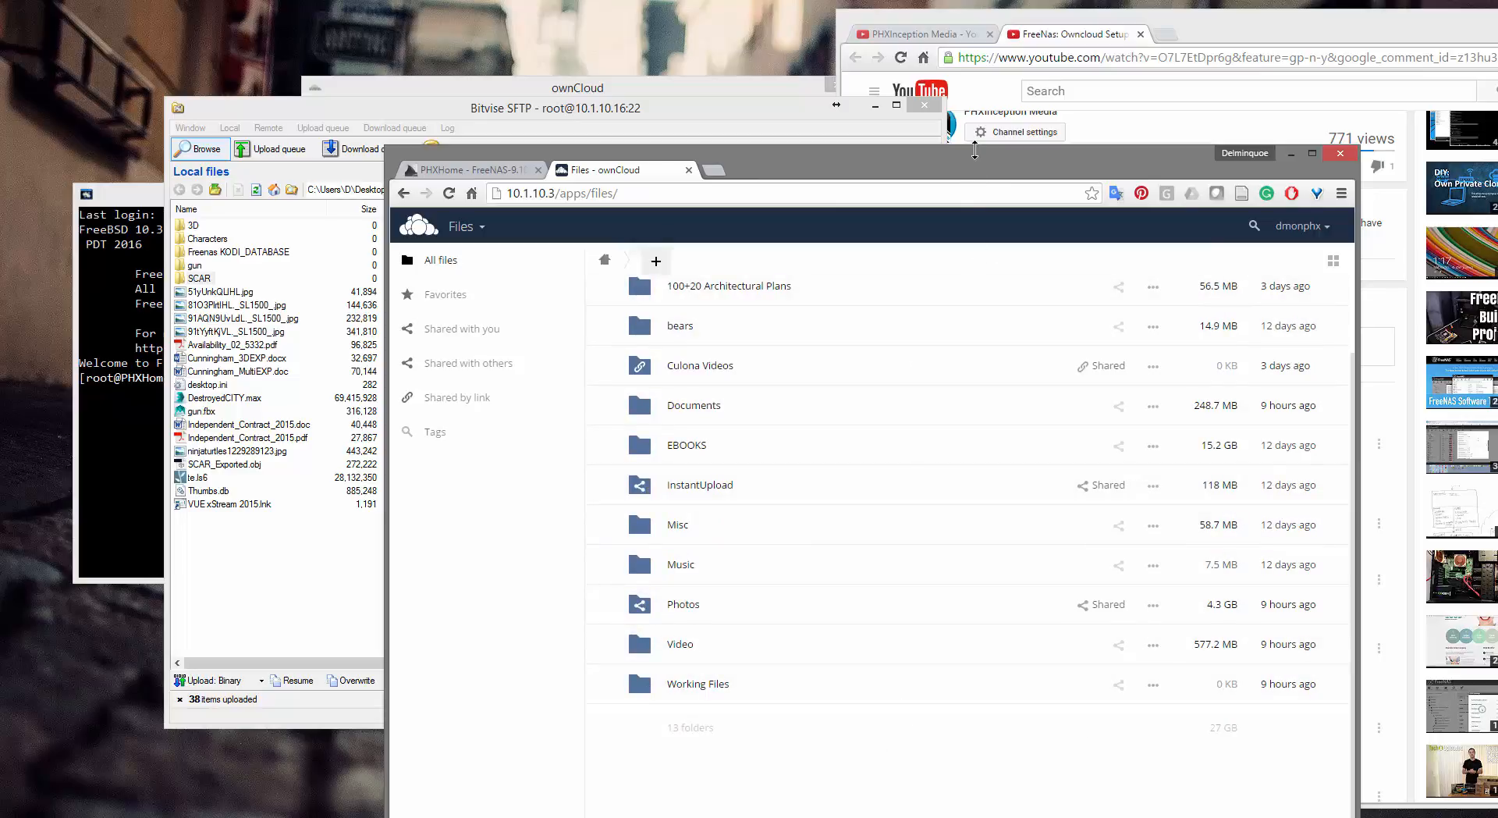
- Enlarge the ownCloud browser window, reload its file list, and move the window aside to compare it with the remote SFTP files
drag(974, 150, 974, 99)
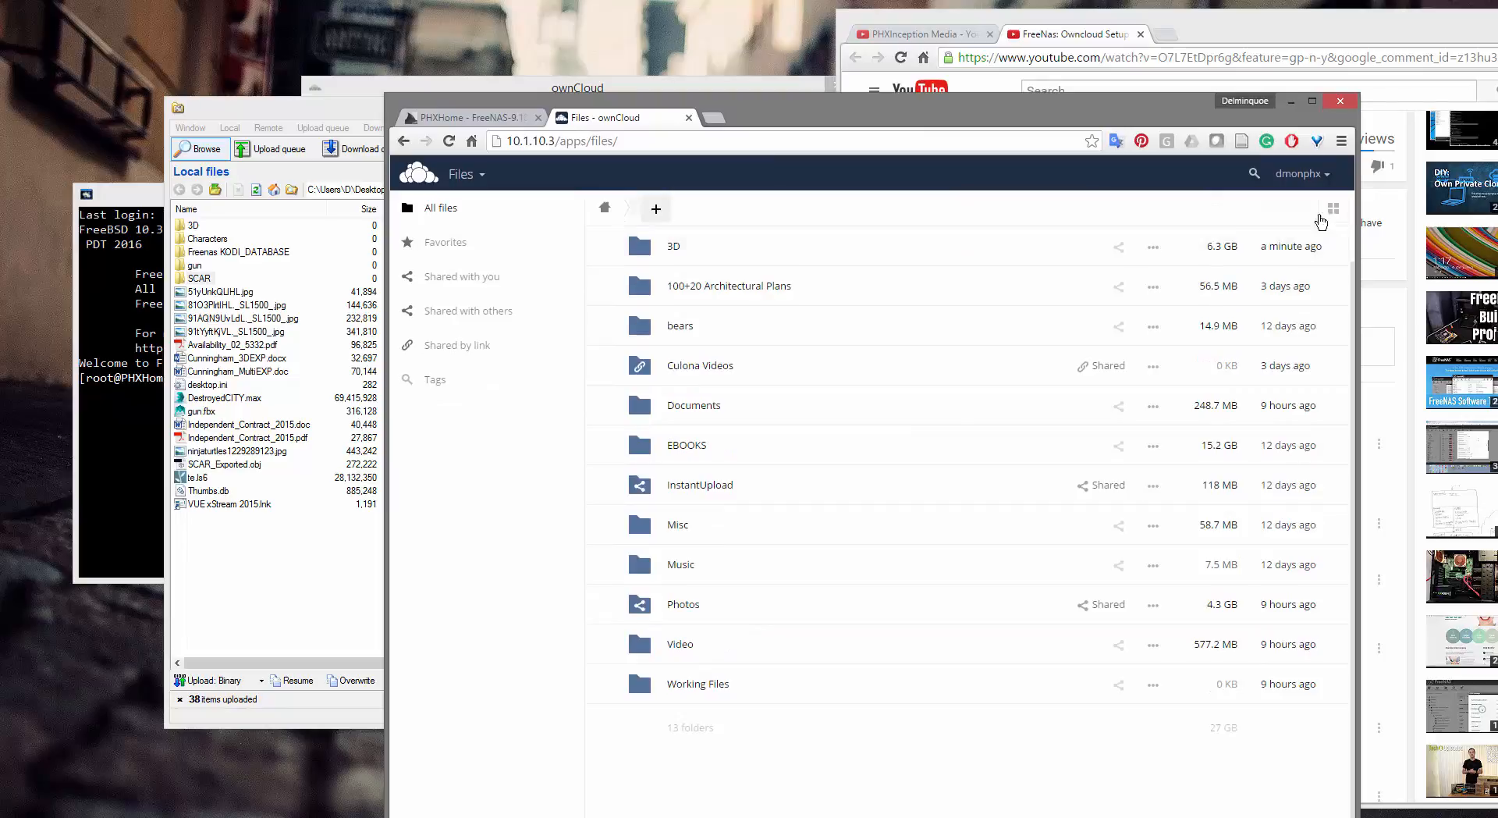
click(449, 142)
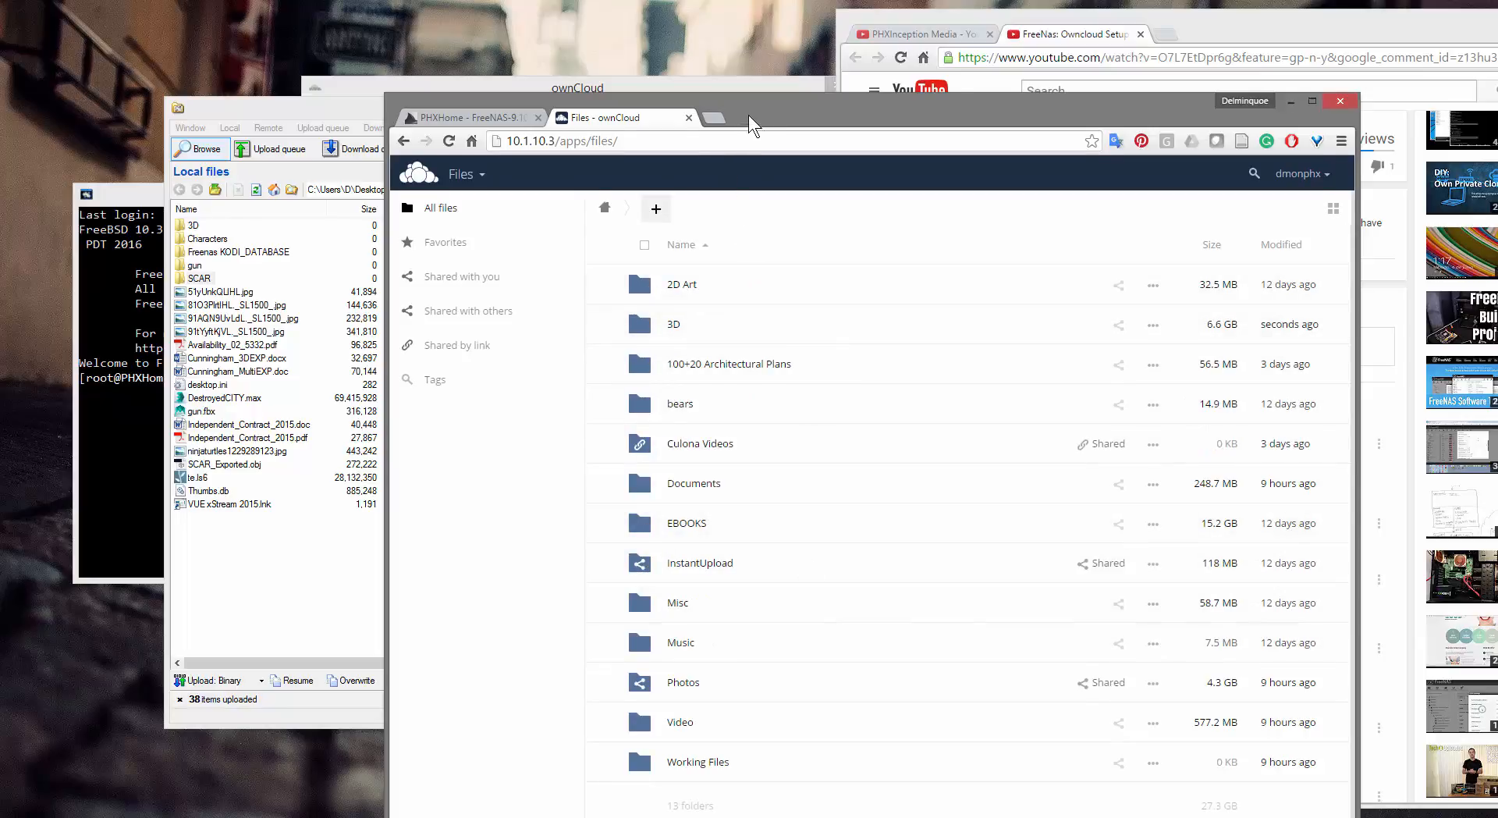
drag(748, 114, 1142, 69)
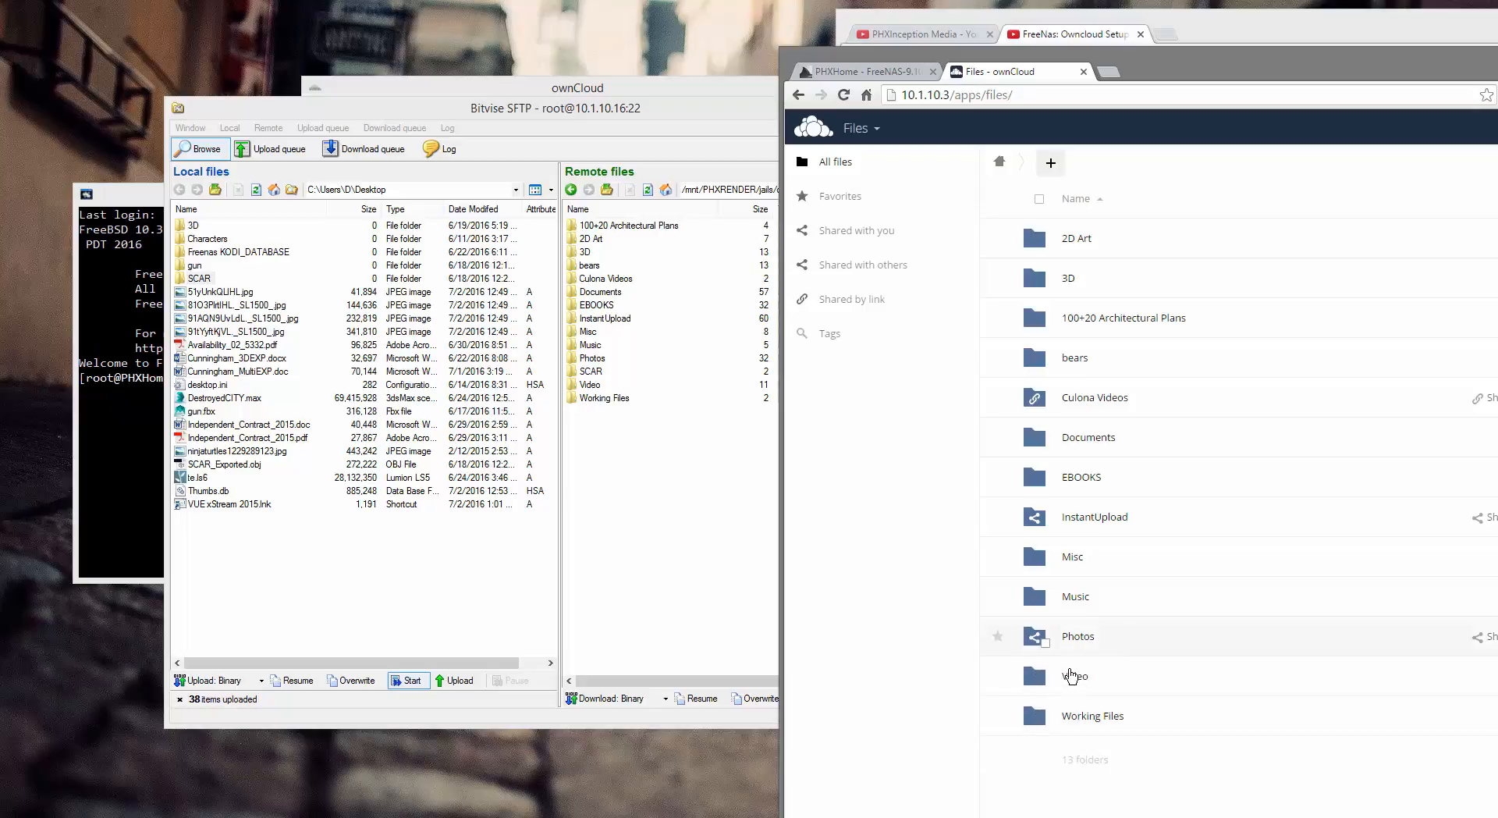
- Permanently delete the uploaded SCAR folder from the remote files folder in the SFTP window
click(597, 378)
click(597, 379)
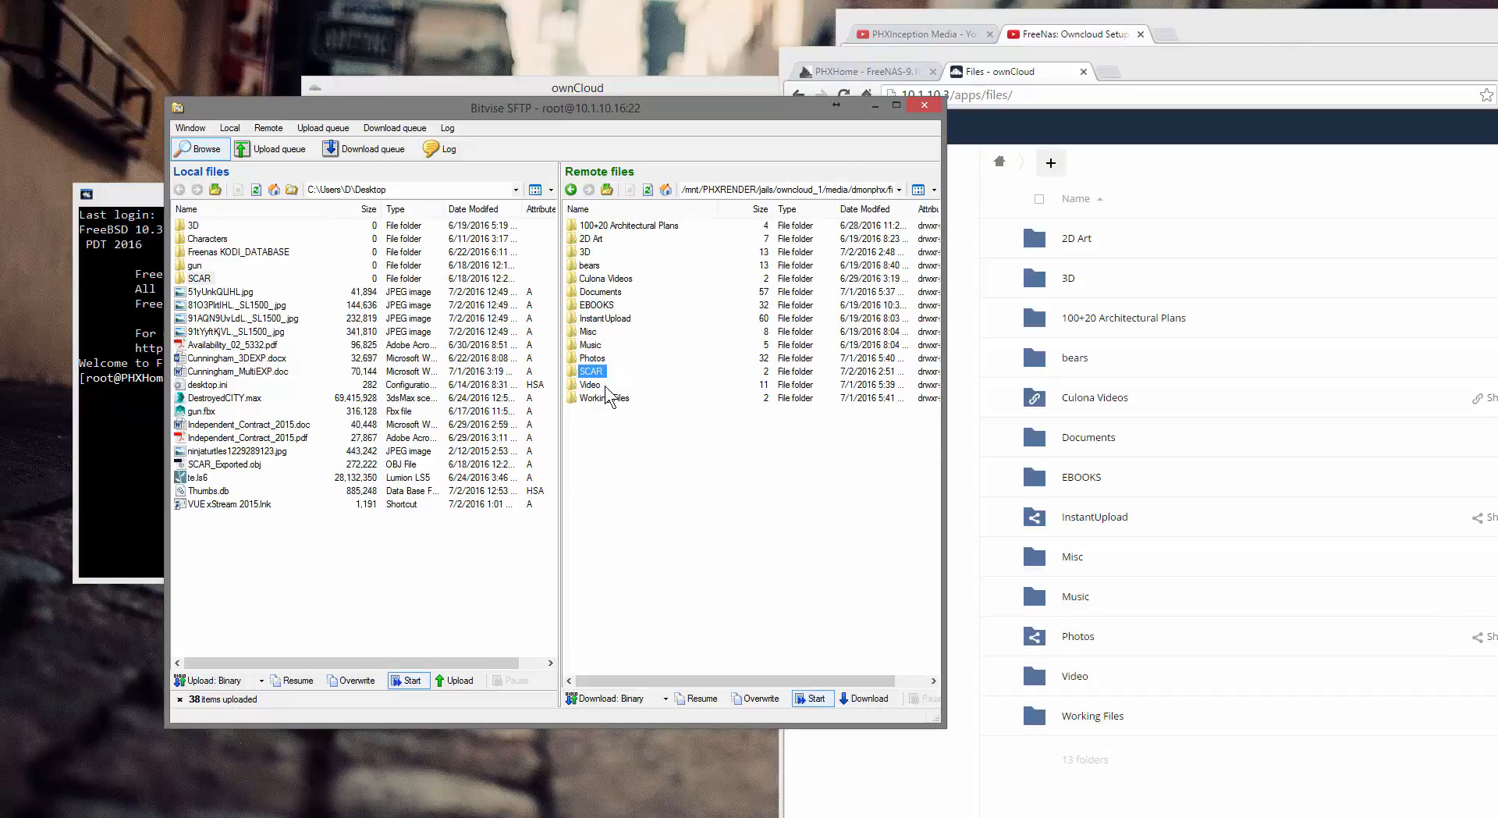
key(Delete)
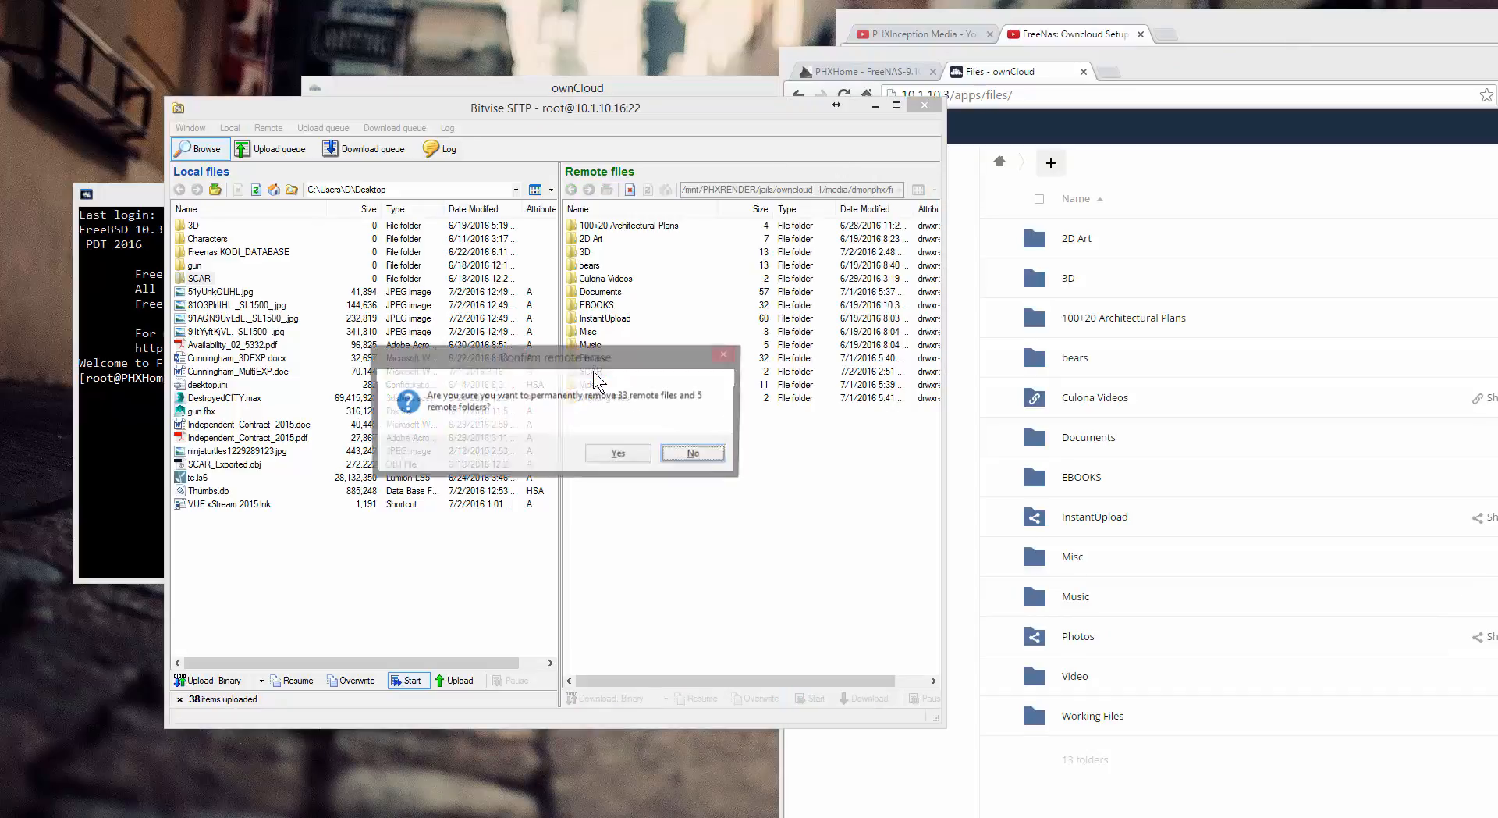
click(617, 453)
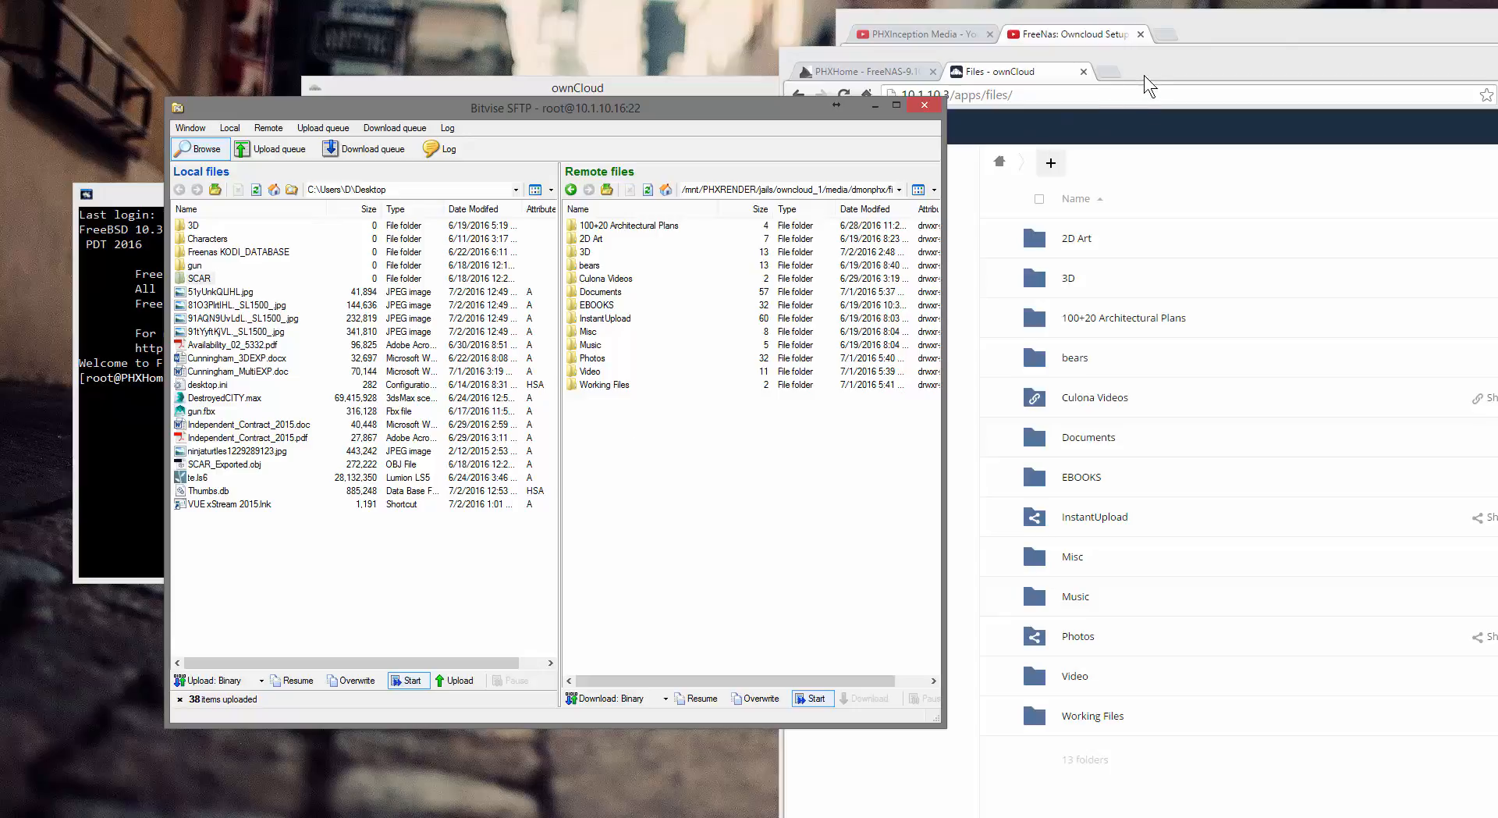
- Bring the browser window forward, switch to the FreeNAS page, and show the Windows (CIFS) shares
drag(1144, 75, 837, 33)
click(737, 157)
click(809, 150)
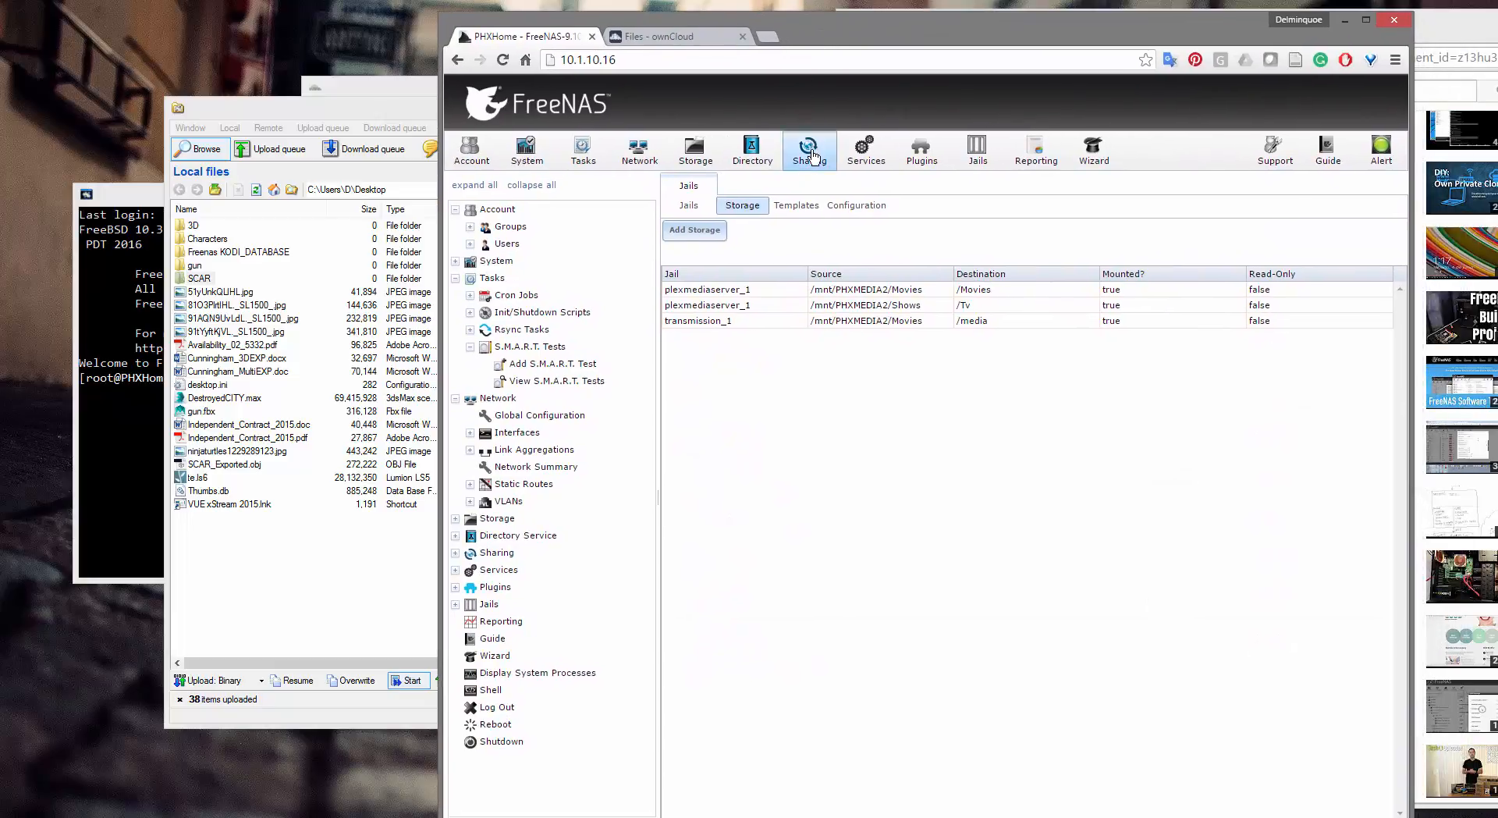
click(845, 209)
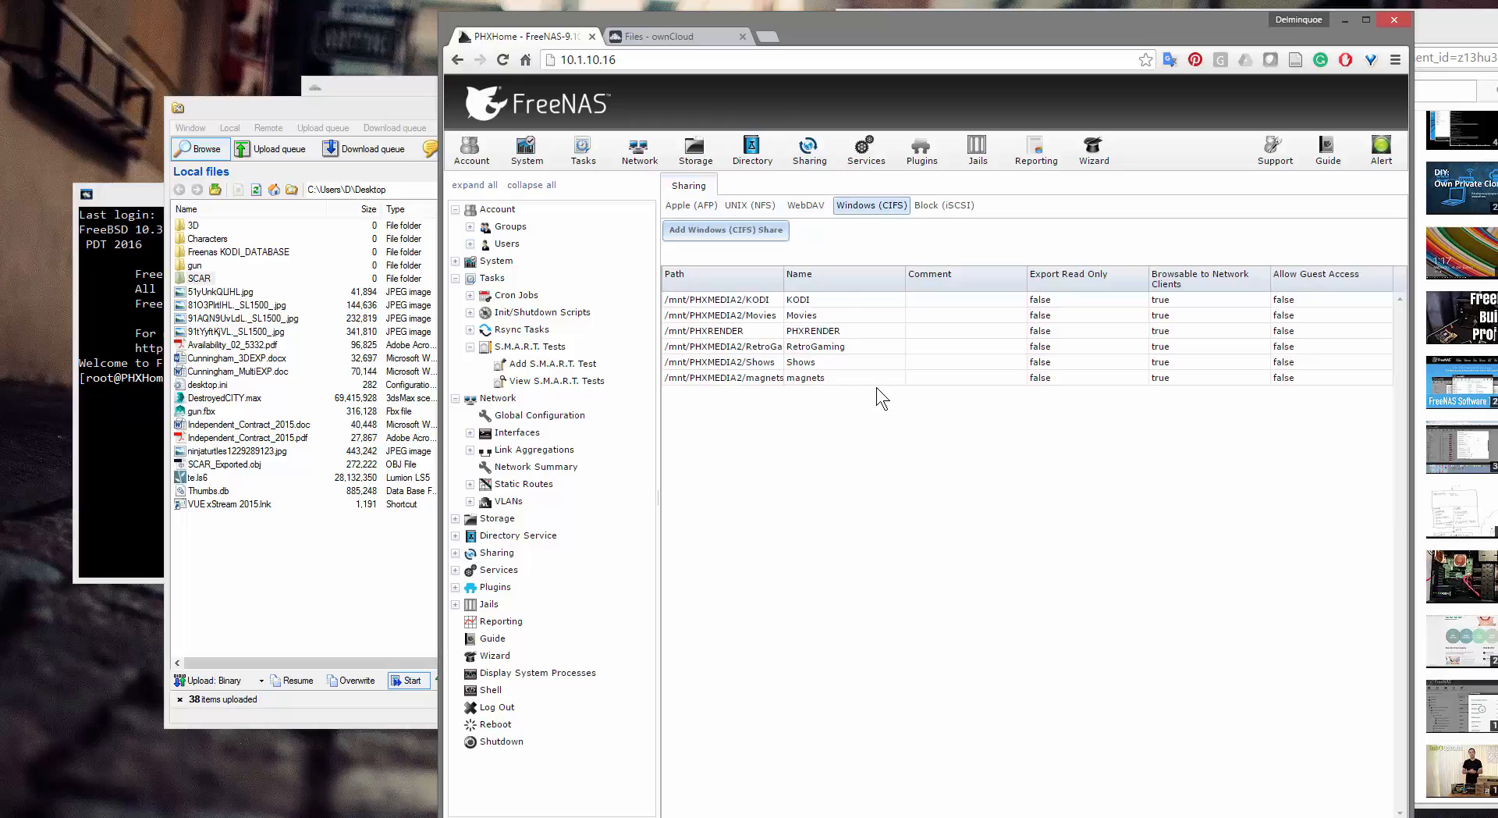
- Start adding a Windows (CIFS) share and expand its path tree through mnt and PHXRENDER to the jails folder
click(714, 234)
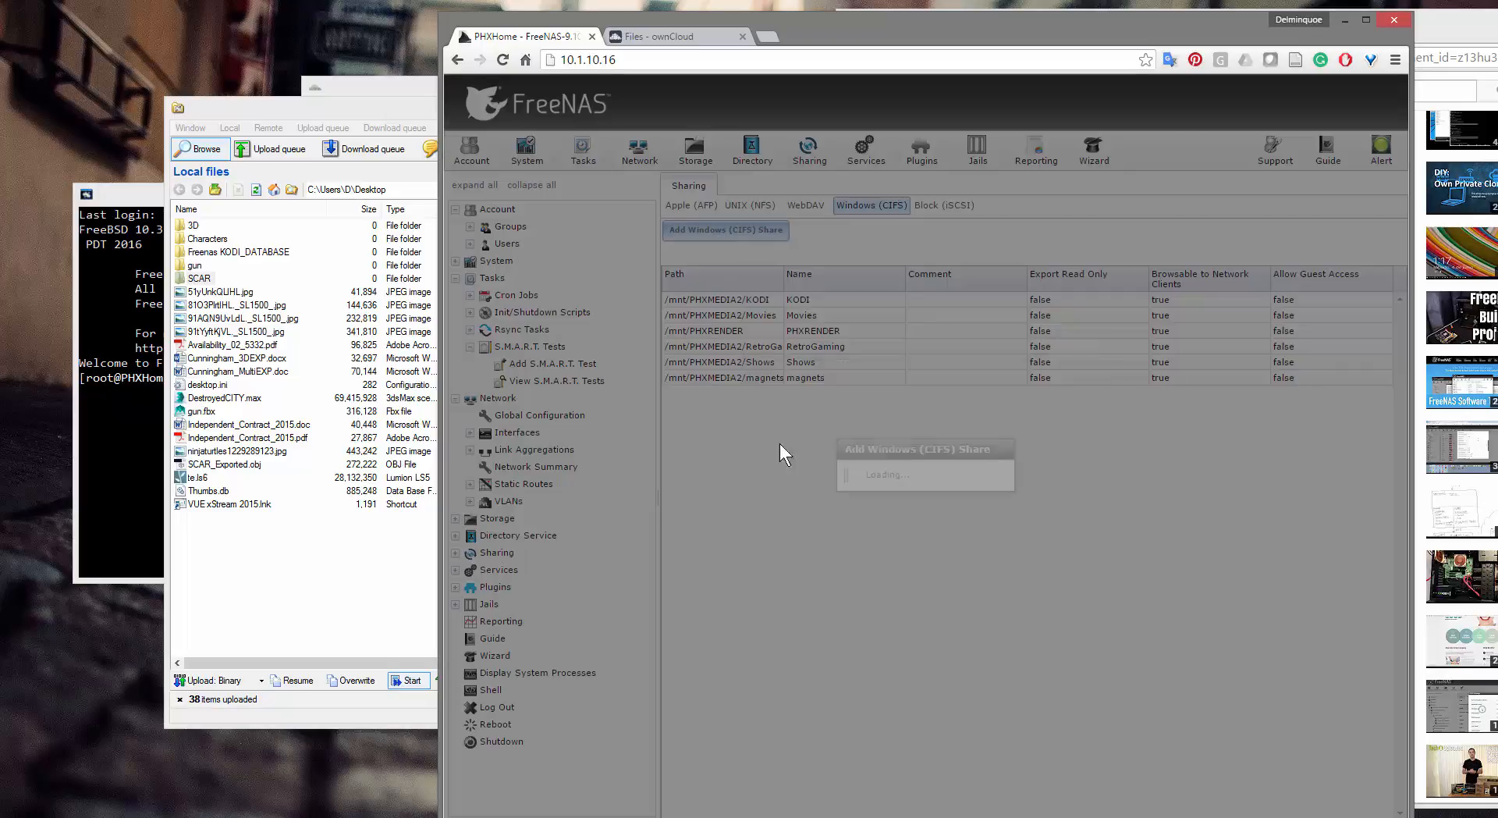
click(1074, 406)
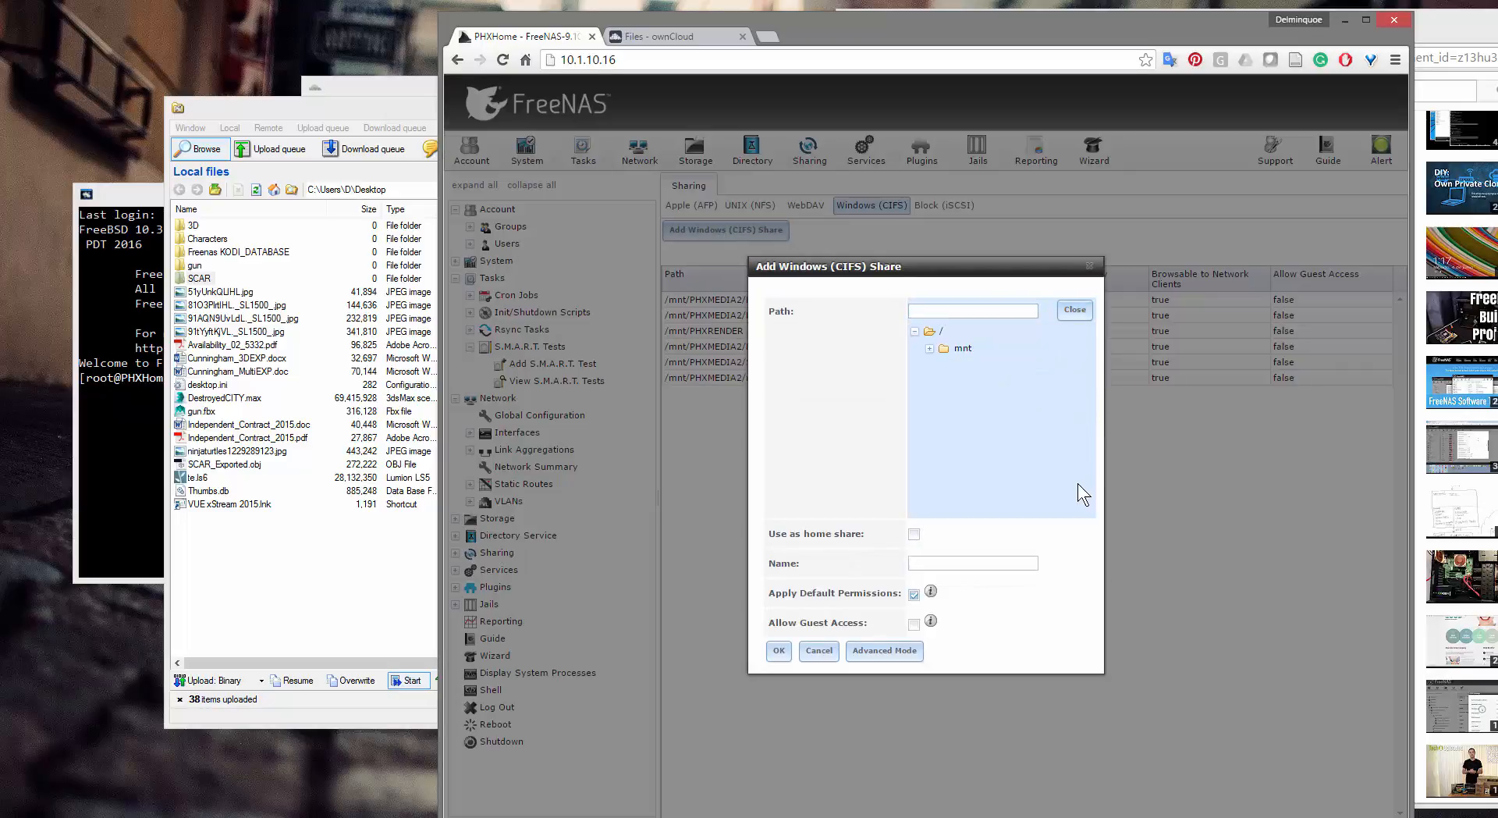
click(929, 349)
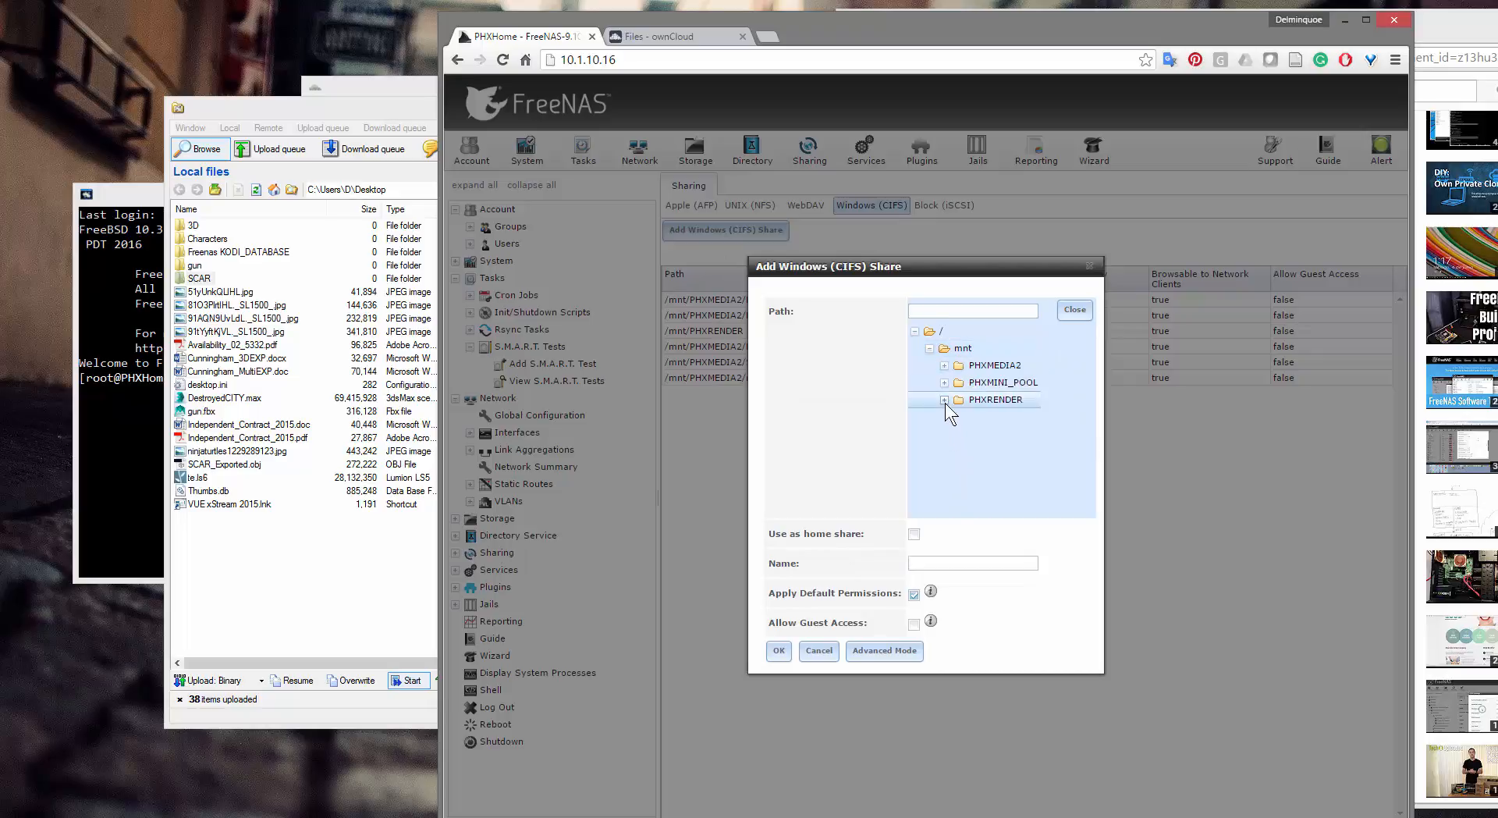
click(944, 401)
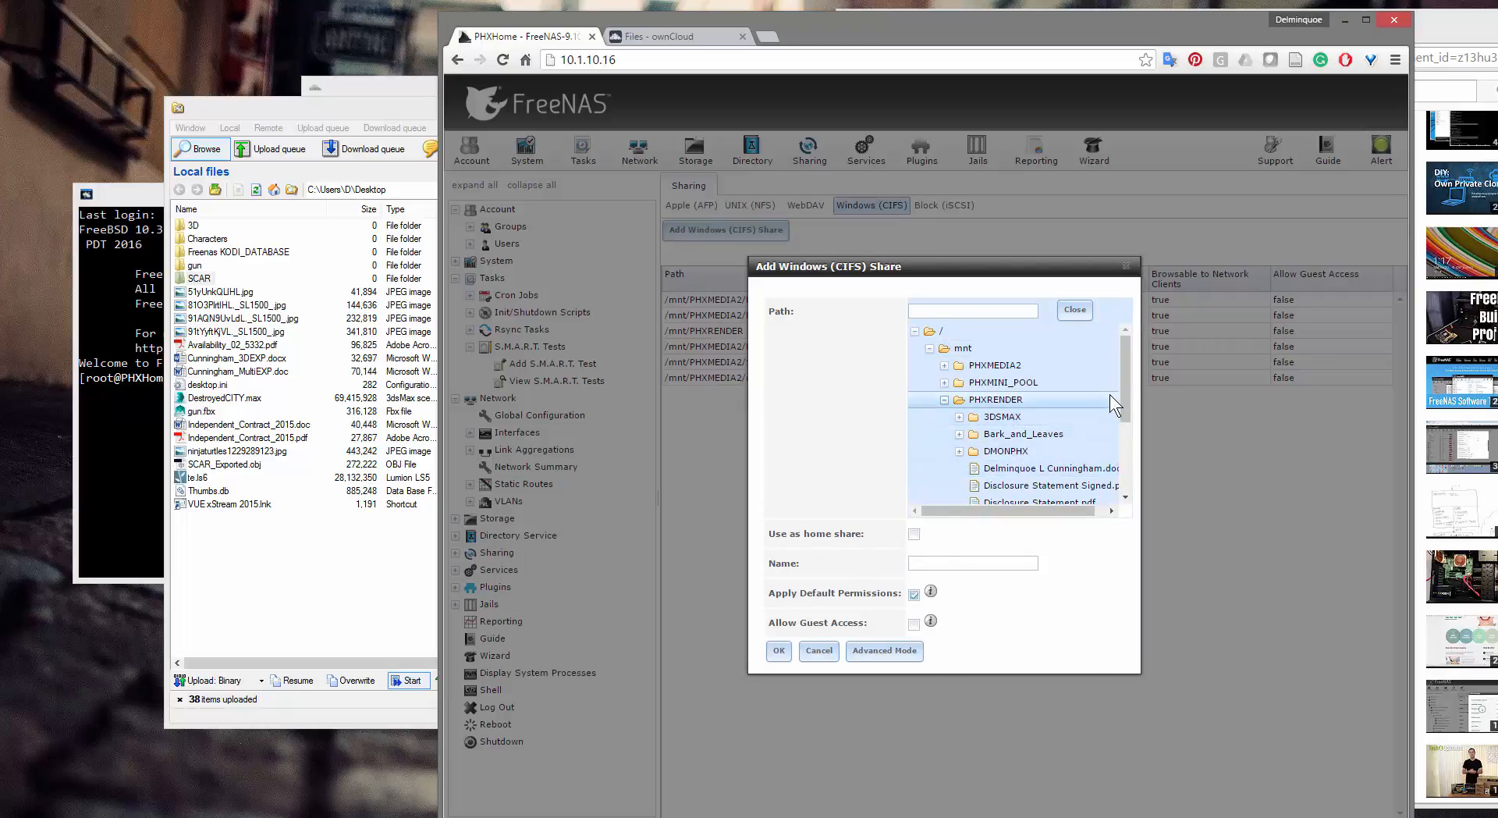
scroll(1124, 449, down, 1)
scroll(1123, 448, down, 2)
click(959, 463)
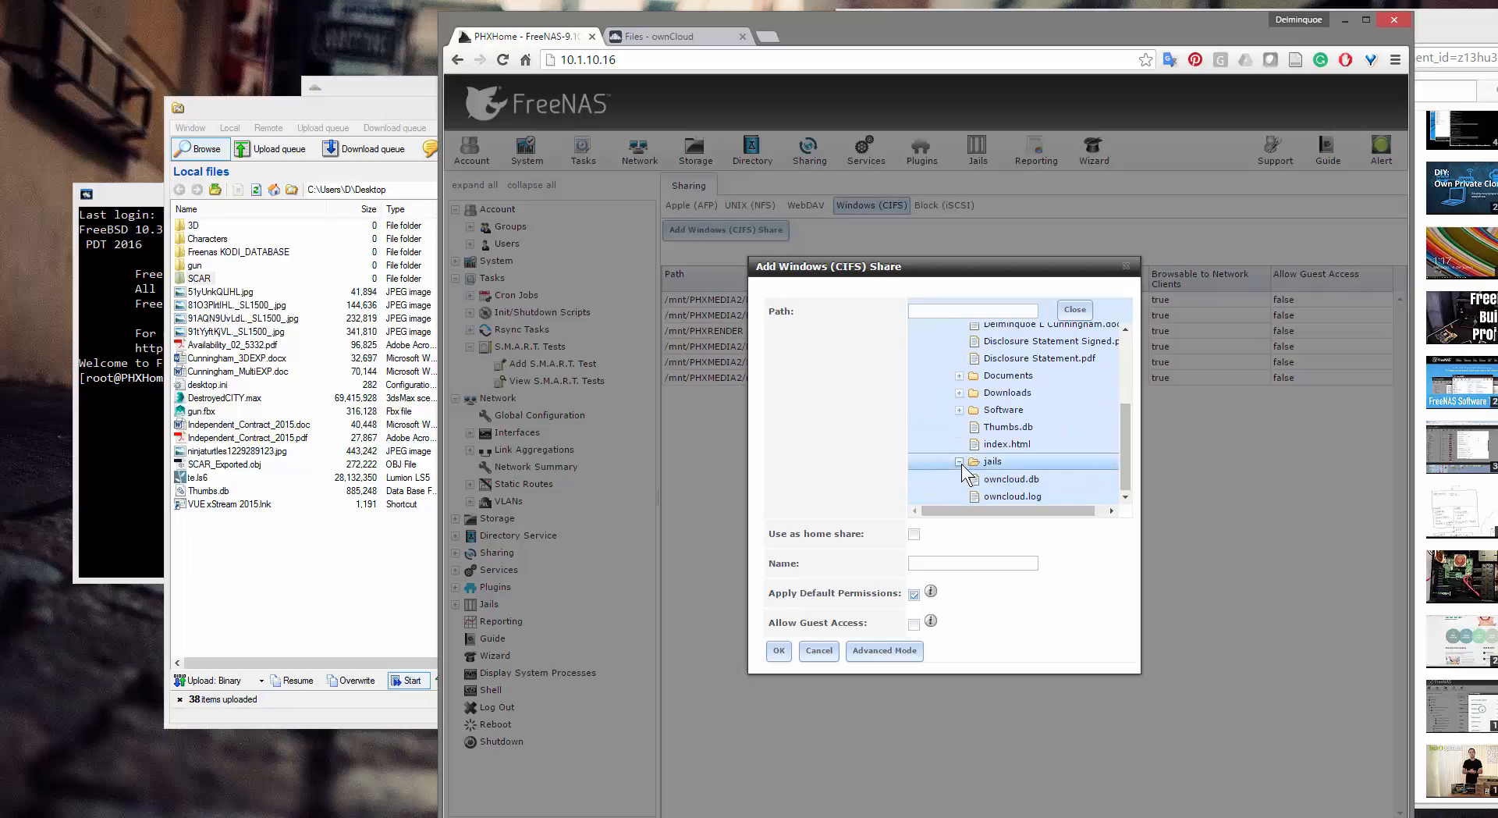
drag(1125, 429, 1120, 470)
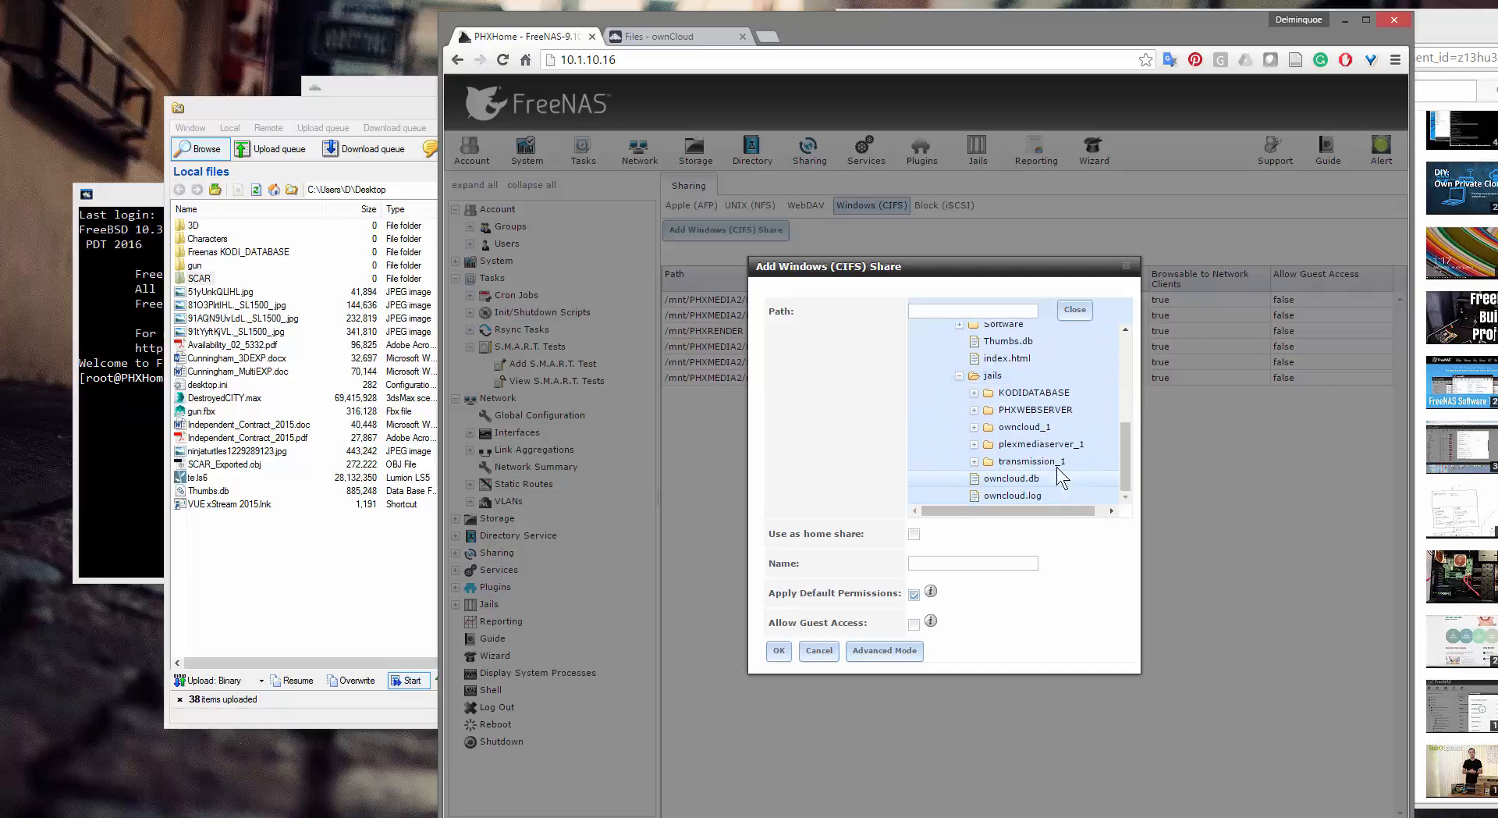
- Expand owncloud_1, its media folder and the dmonphx folder in the new share's path tree
click(975, 427)
drag(1125, 411, 1117, 449)
click(1022, 371)
click(989, 371)
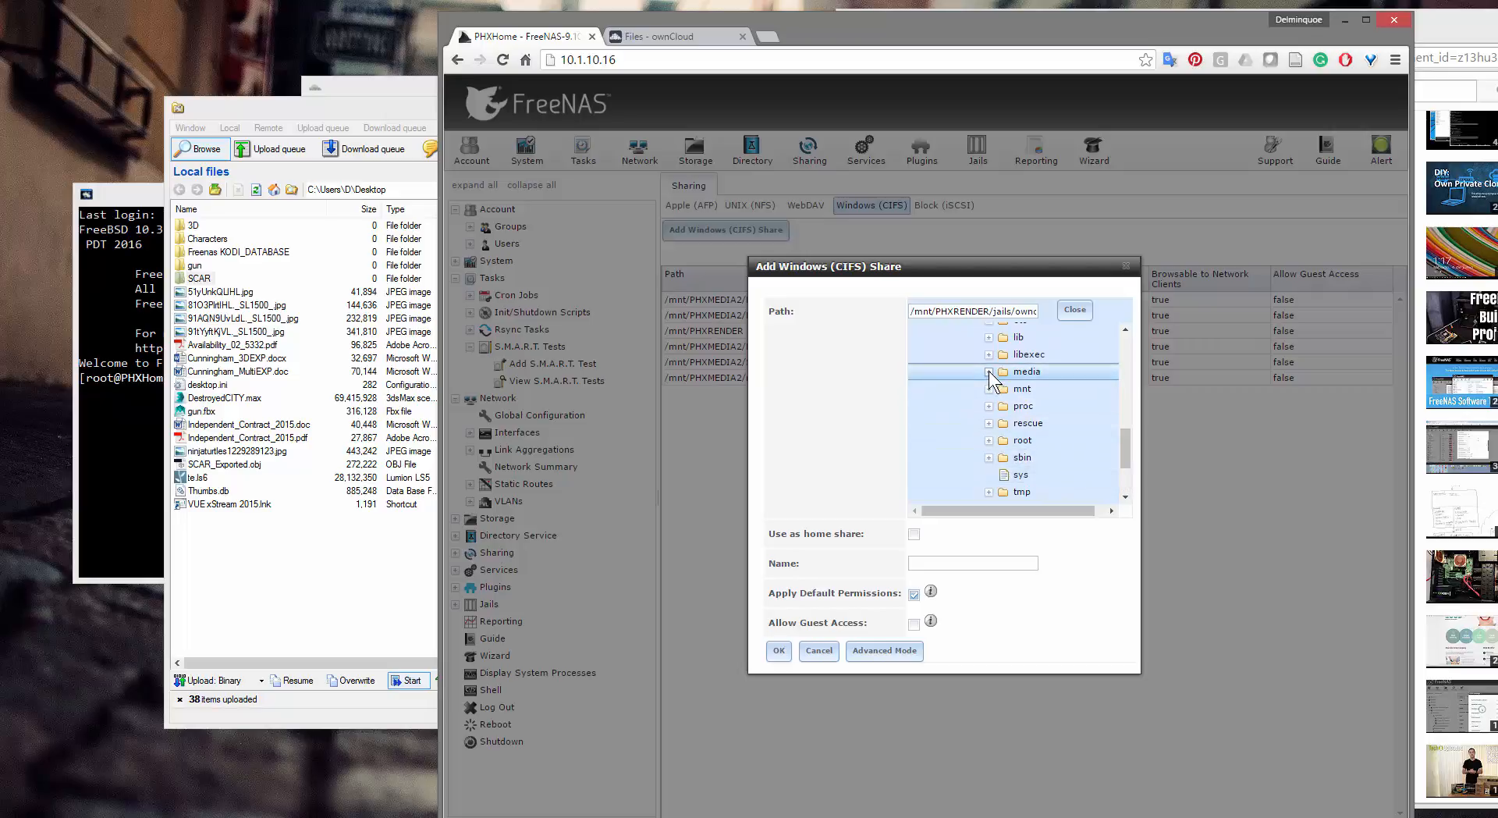
click(1049, 406)
click(1003, 405)
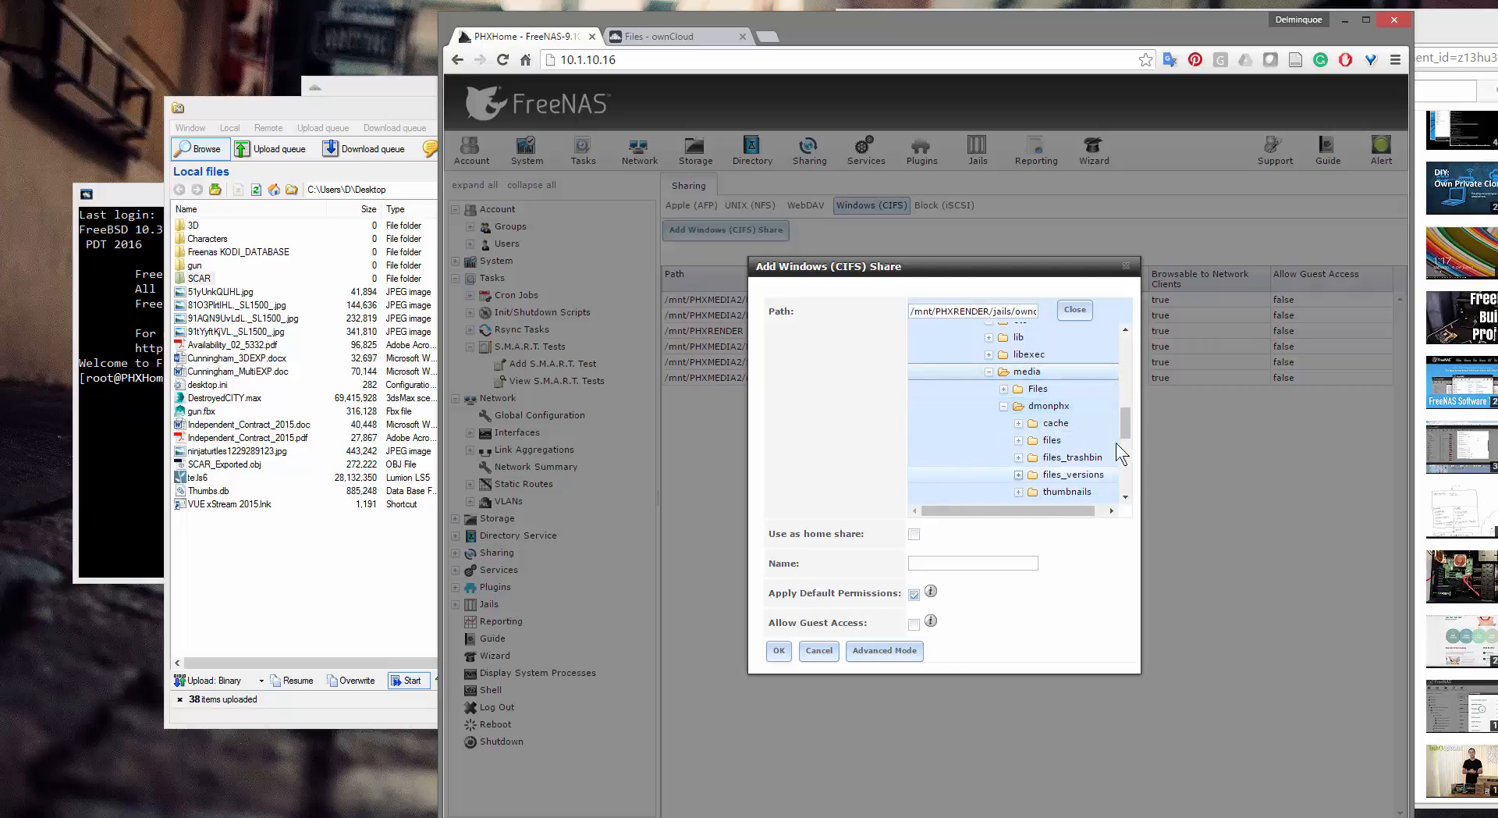
- Select the files folder under dmonphx as the share path, view its subfolders, and cancel adding the share
click(1063, 439)
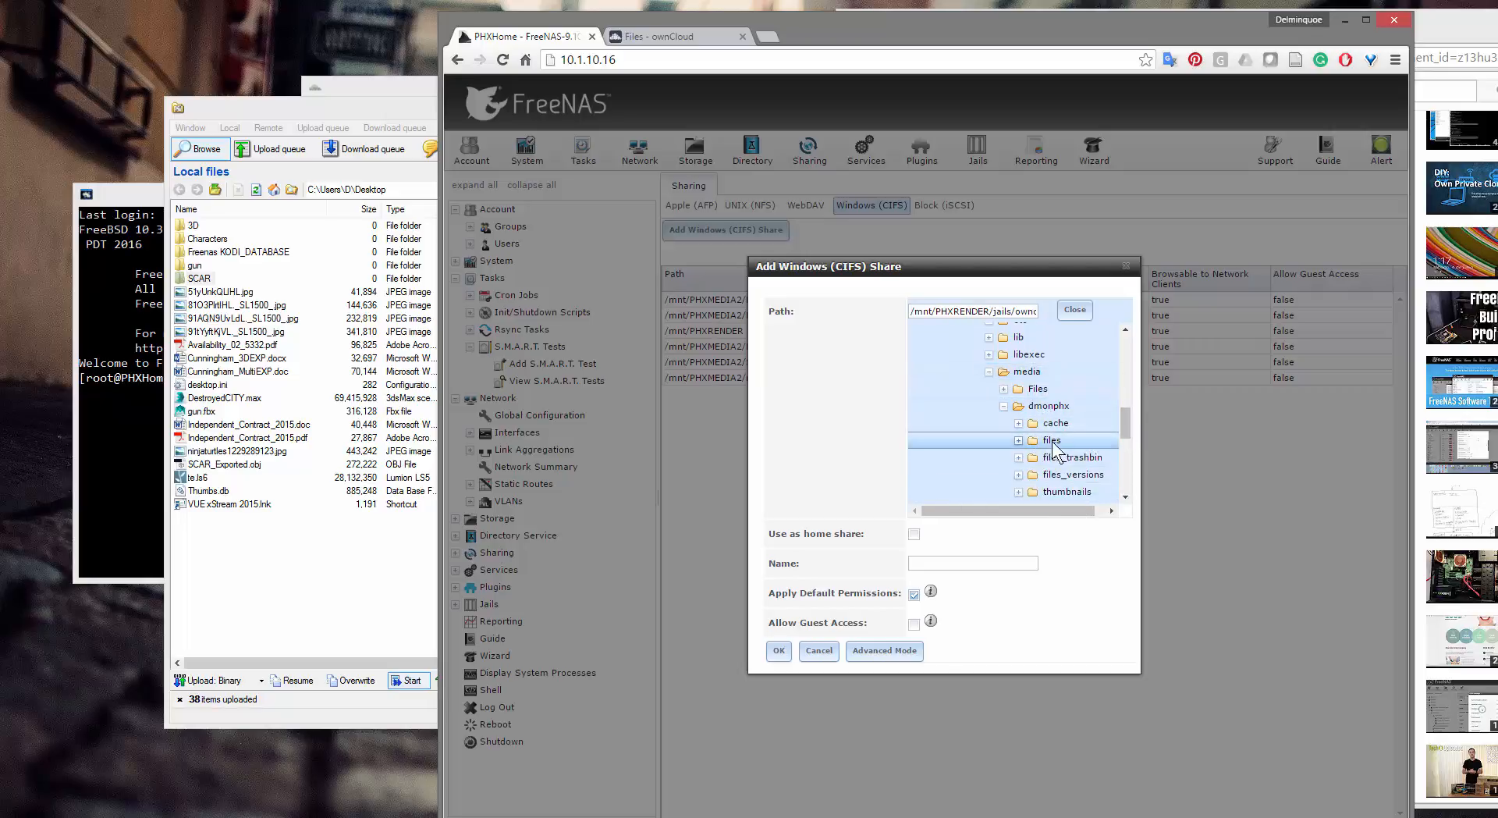
click(1019, 440)
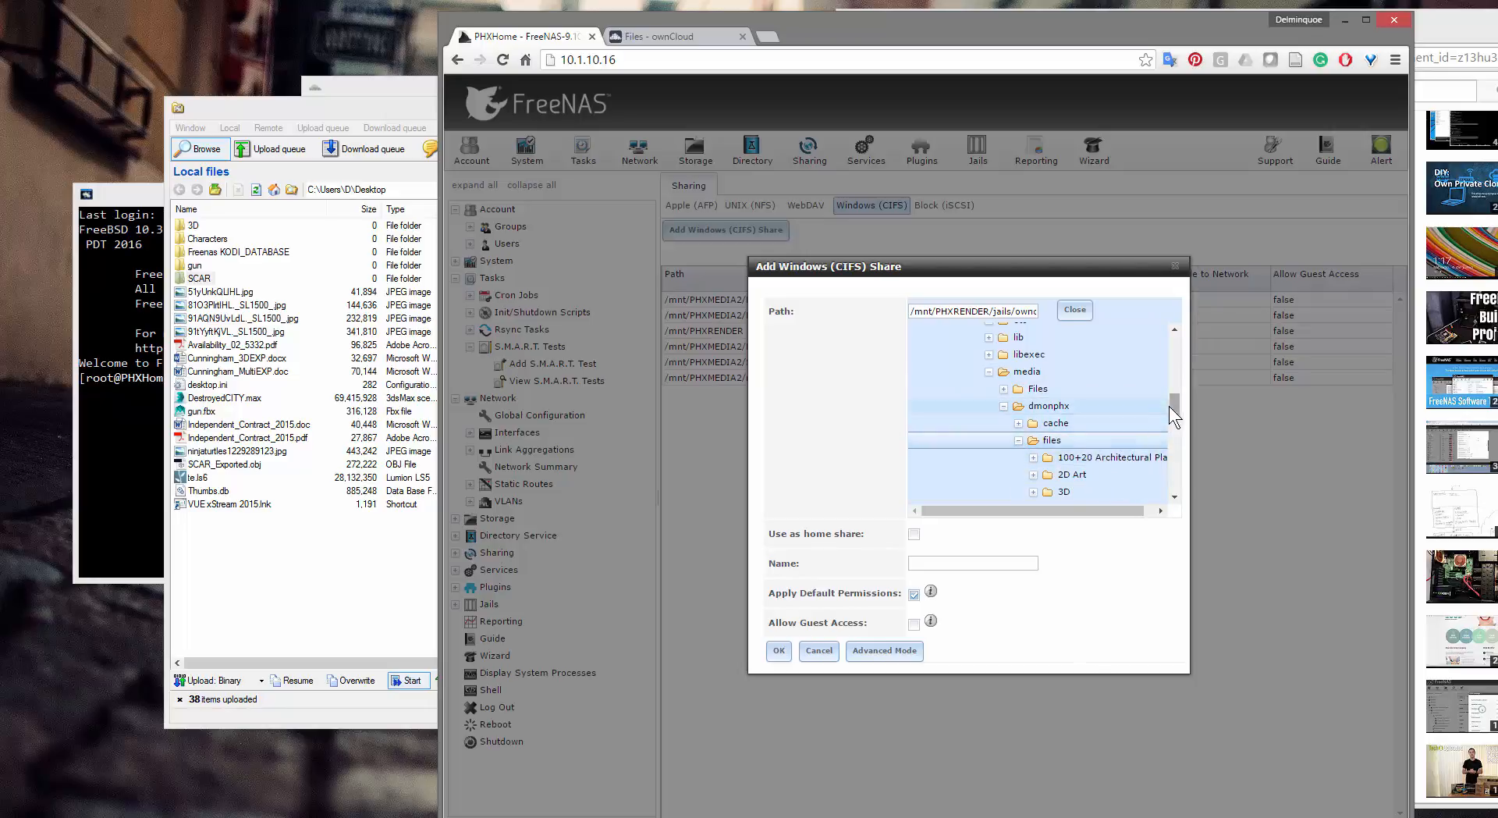
drag(1169, 407, 1169, 442)
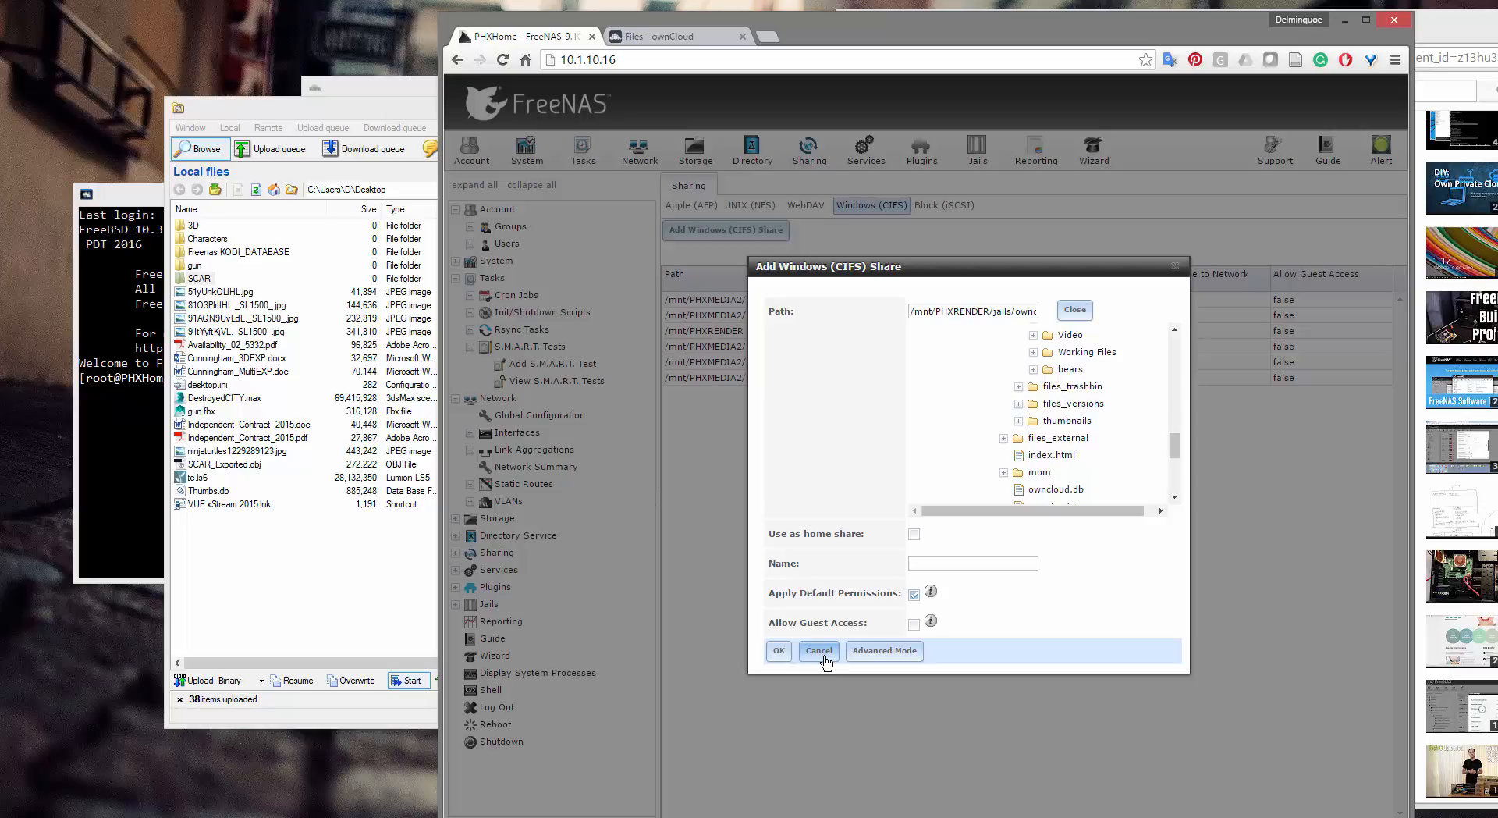
click(819, 650)
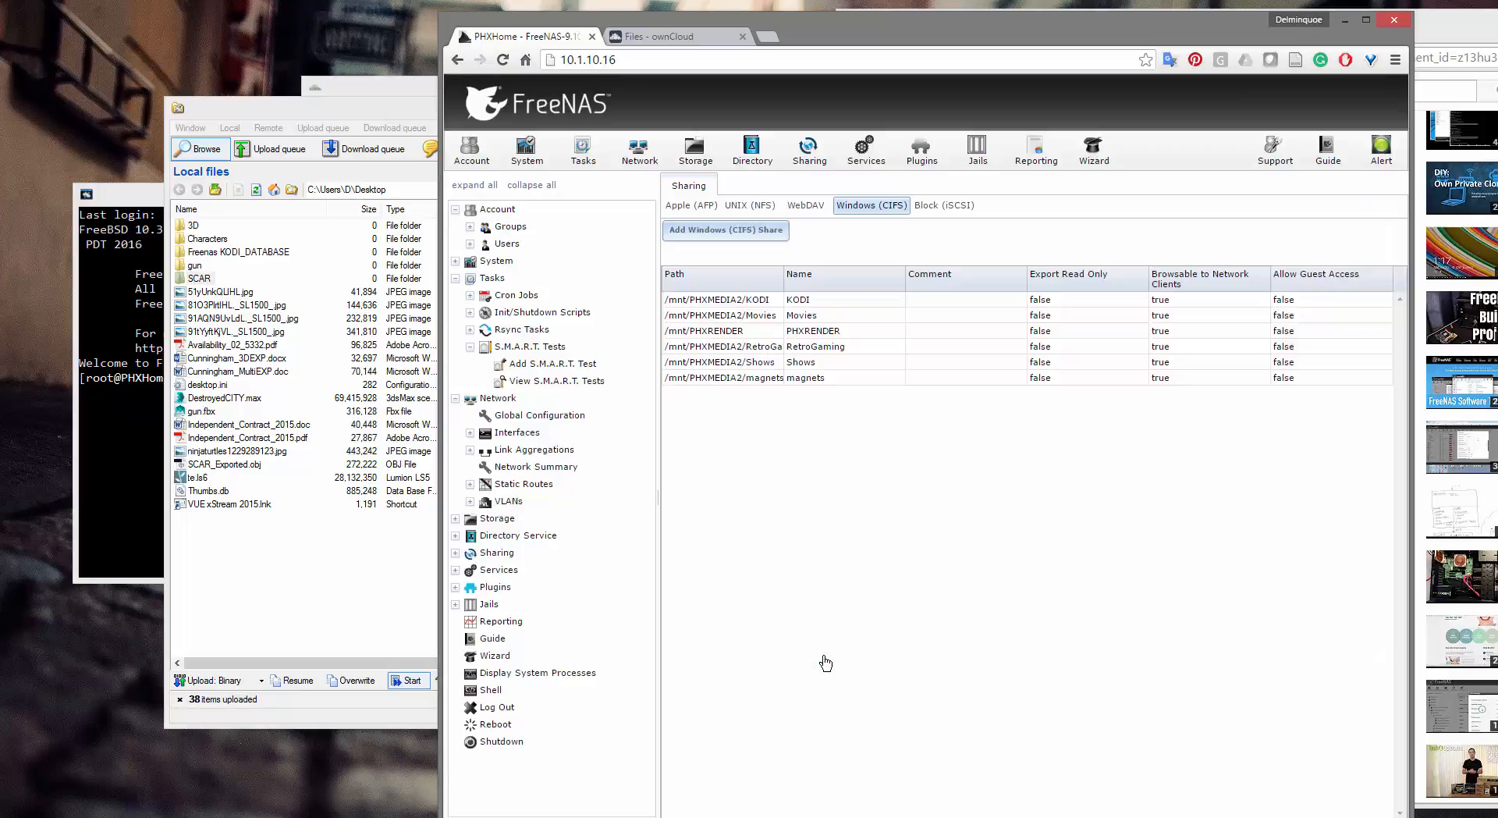
- Search Google for owncloud in a new browser tab, open owncloud.org, and reposition the window to show the site
drag(892, 39, 1030, 532)
click(762, 56)
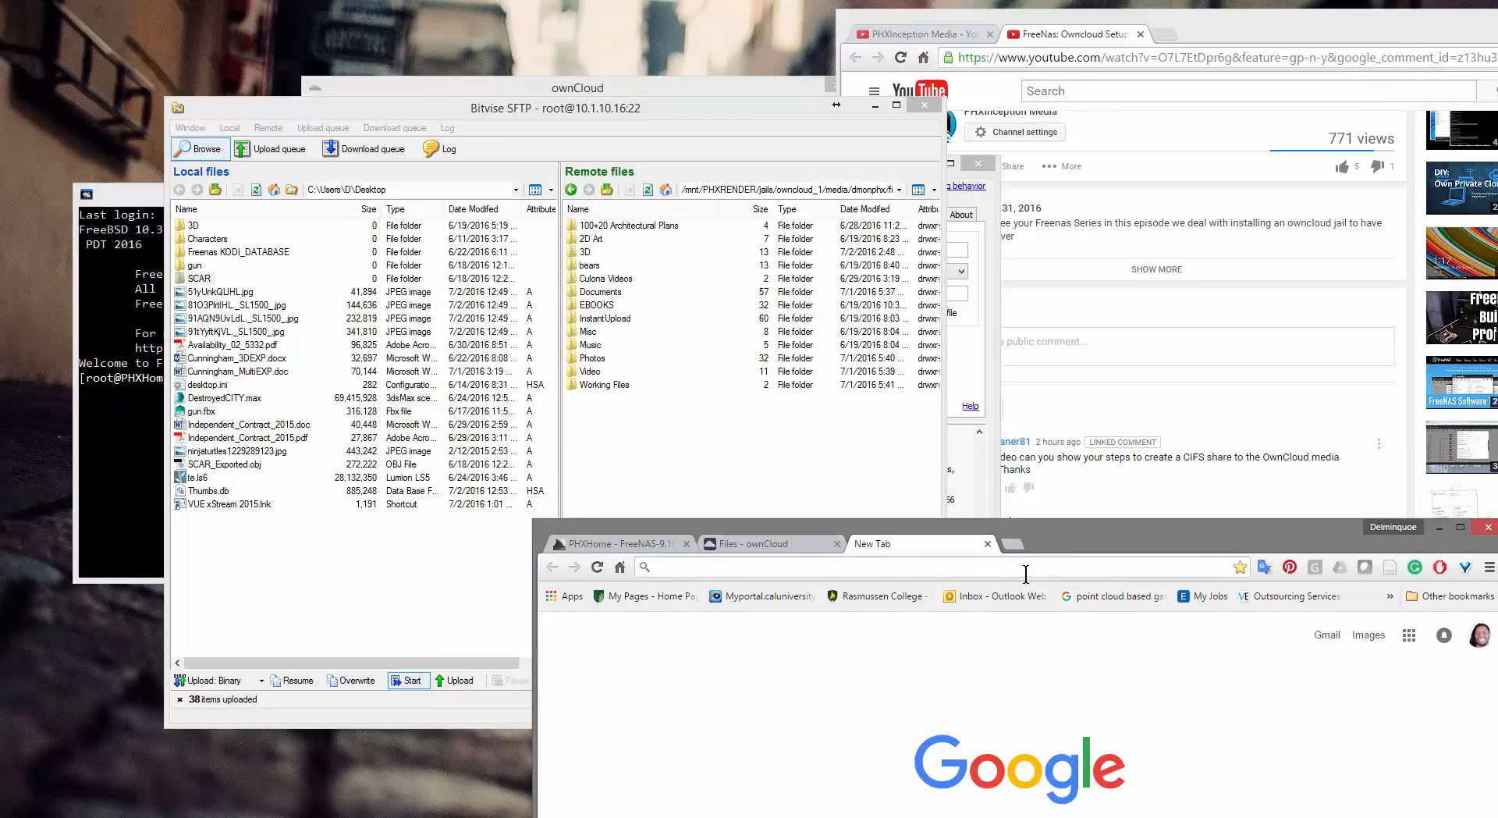
text(owncloud)
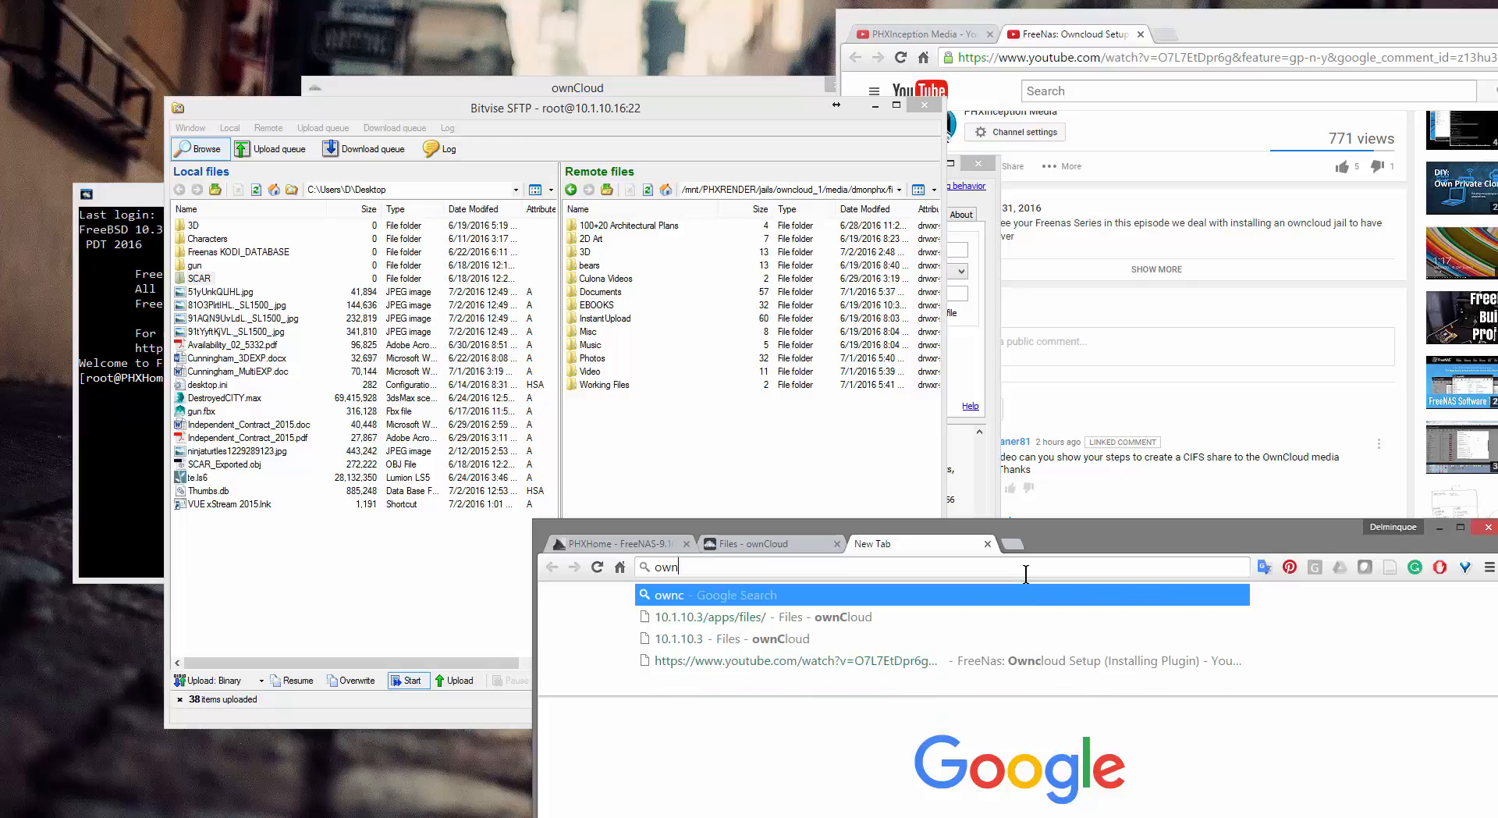
key(Escape)
key(Return)
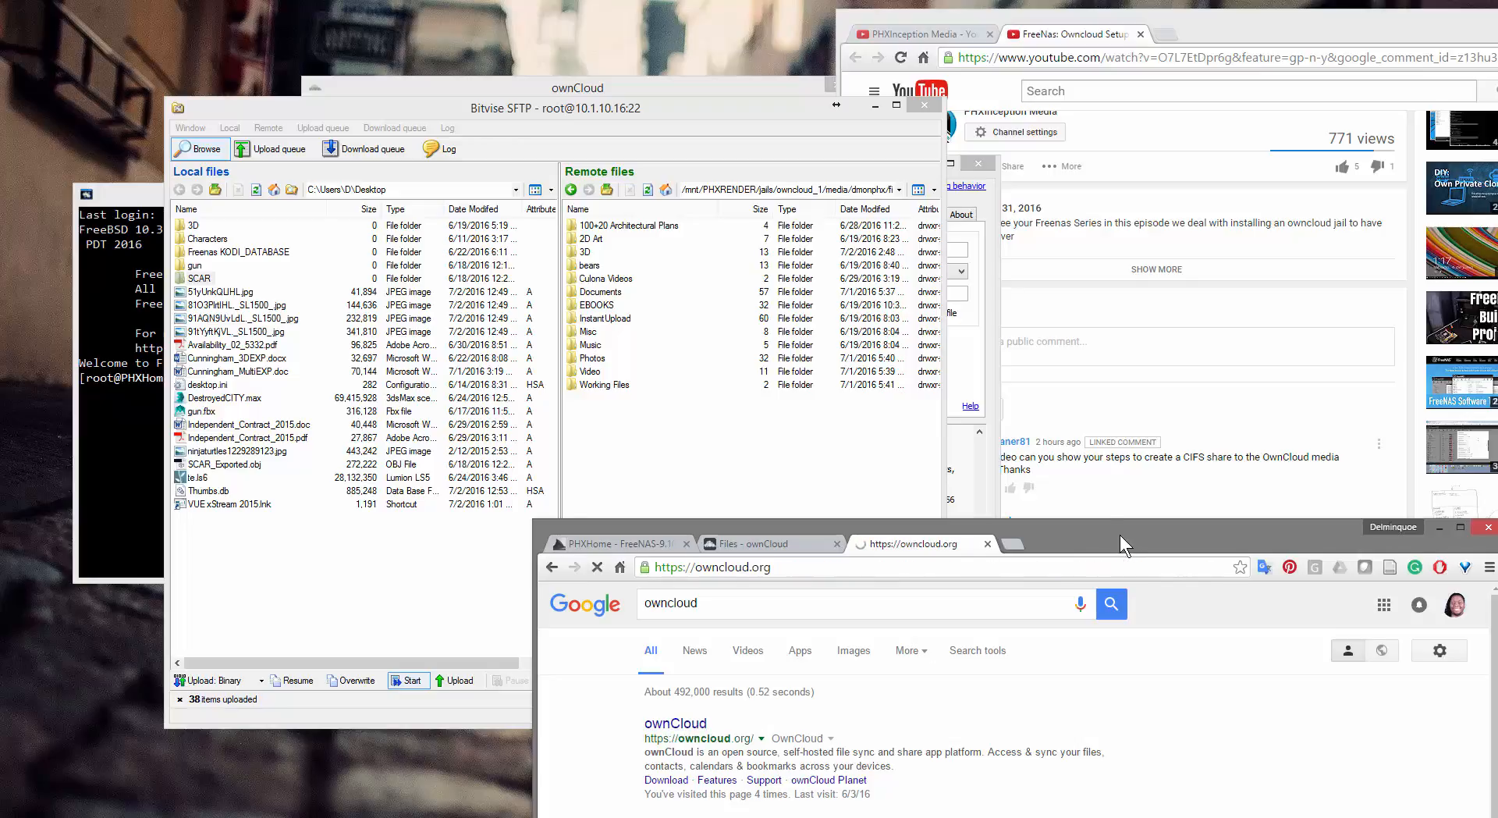
drag(1120, 535, 1042, 220)
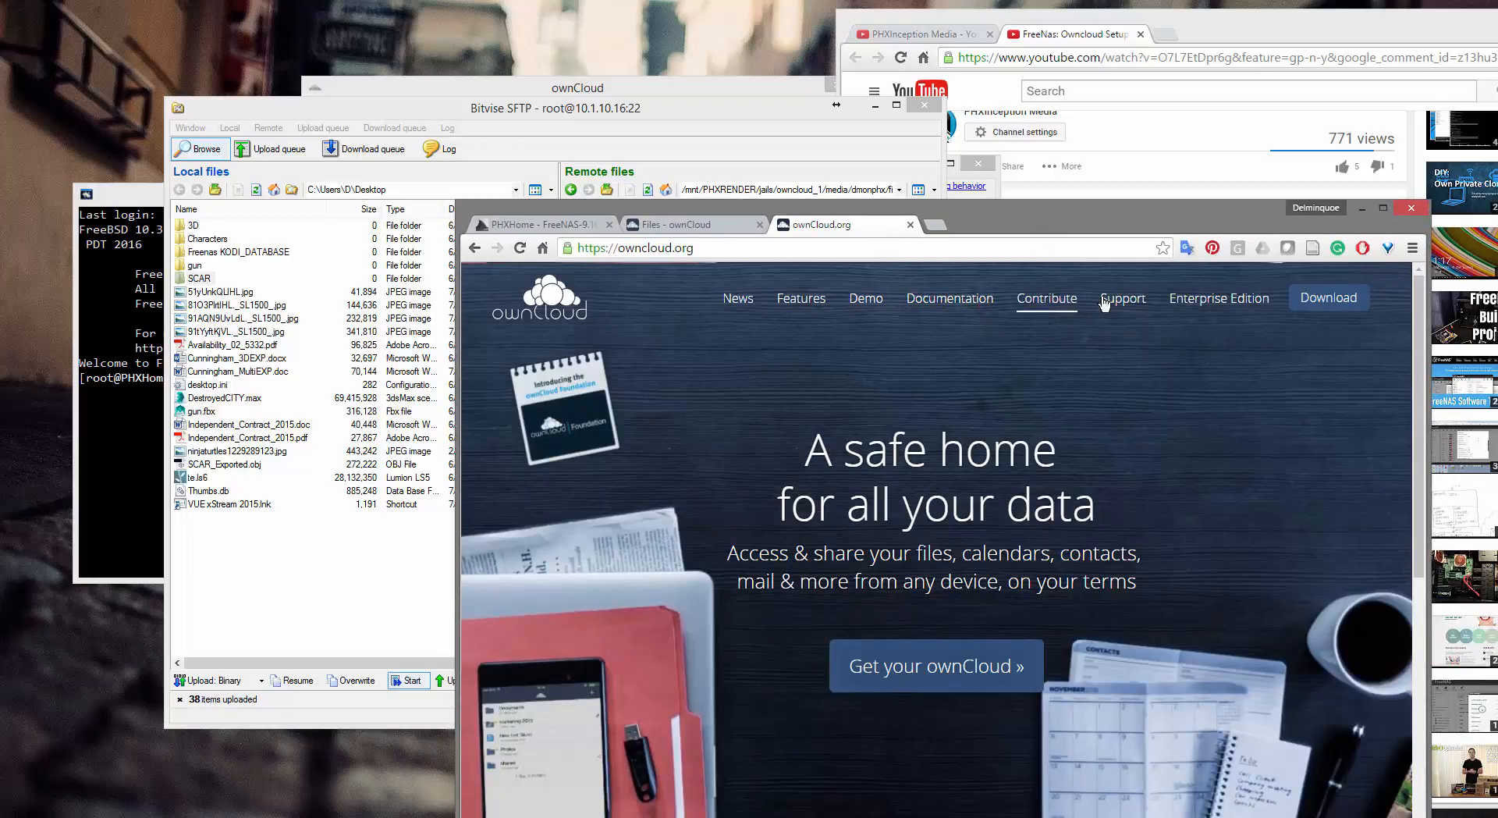
- Open ownCloud's download page, then switch to the ownCloud desktop client to view its synced folders
click(1317, 305)
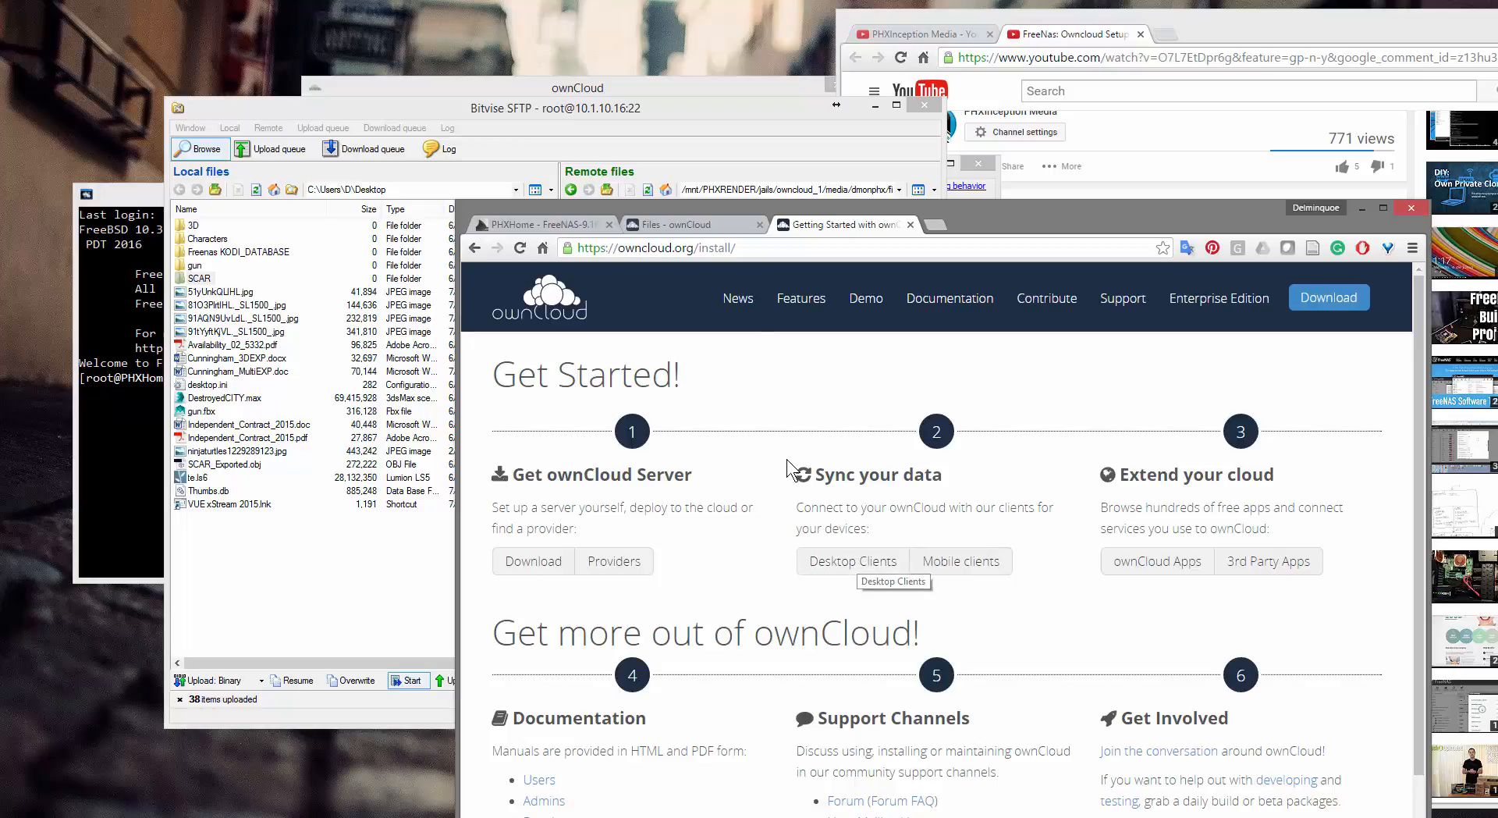
click(607, 86)
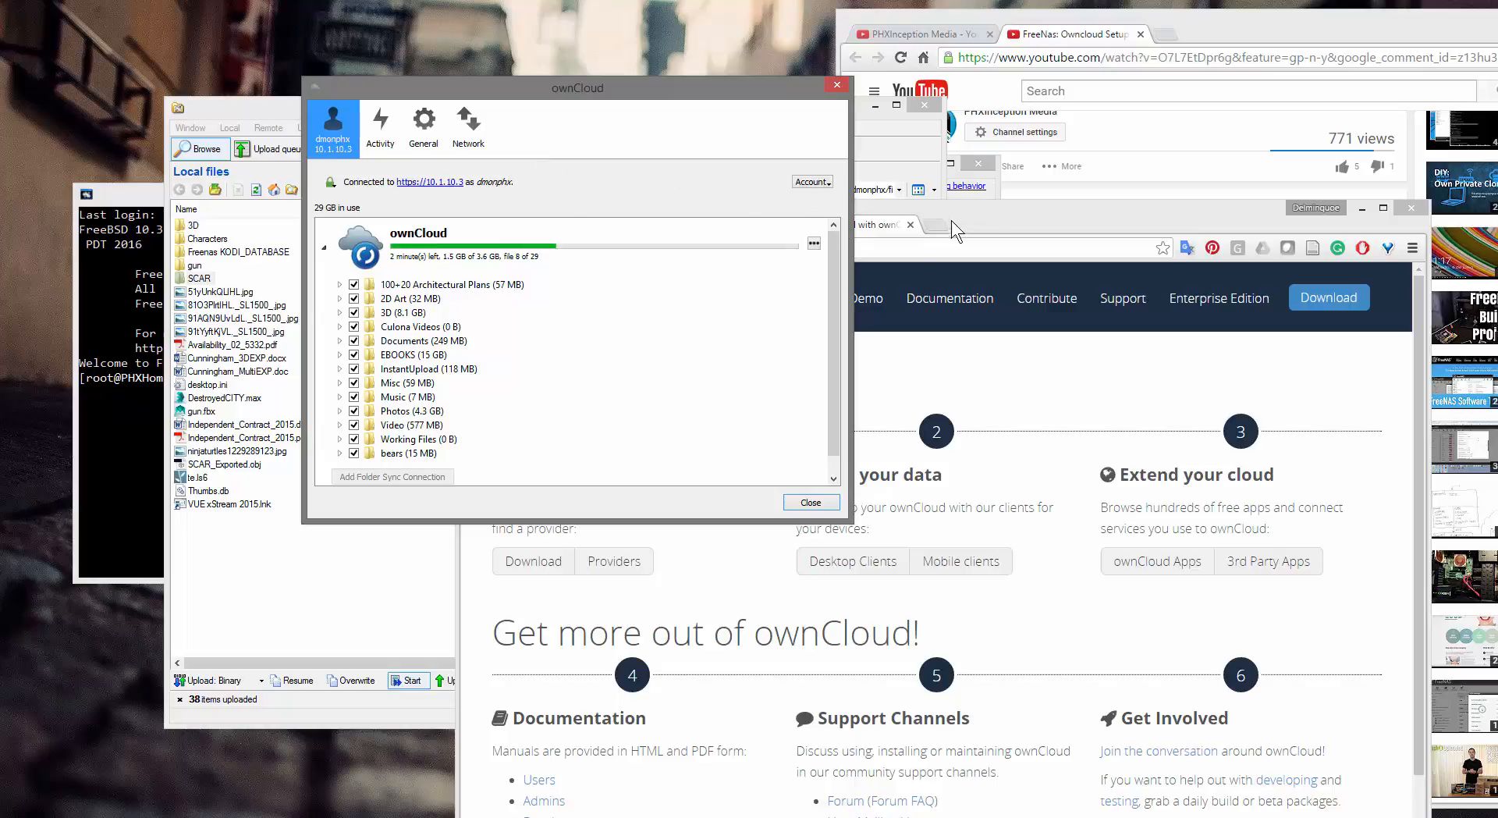
- Return to the browser to view the WebDAV shares in FreeNAS and the ownCloud Files page
click(986, 210)
click(560, 224)
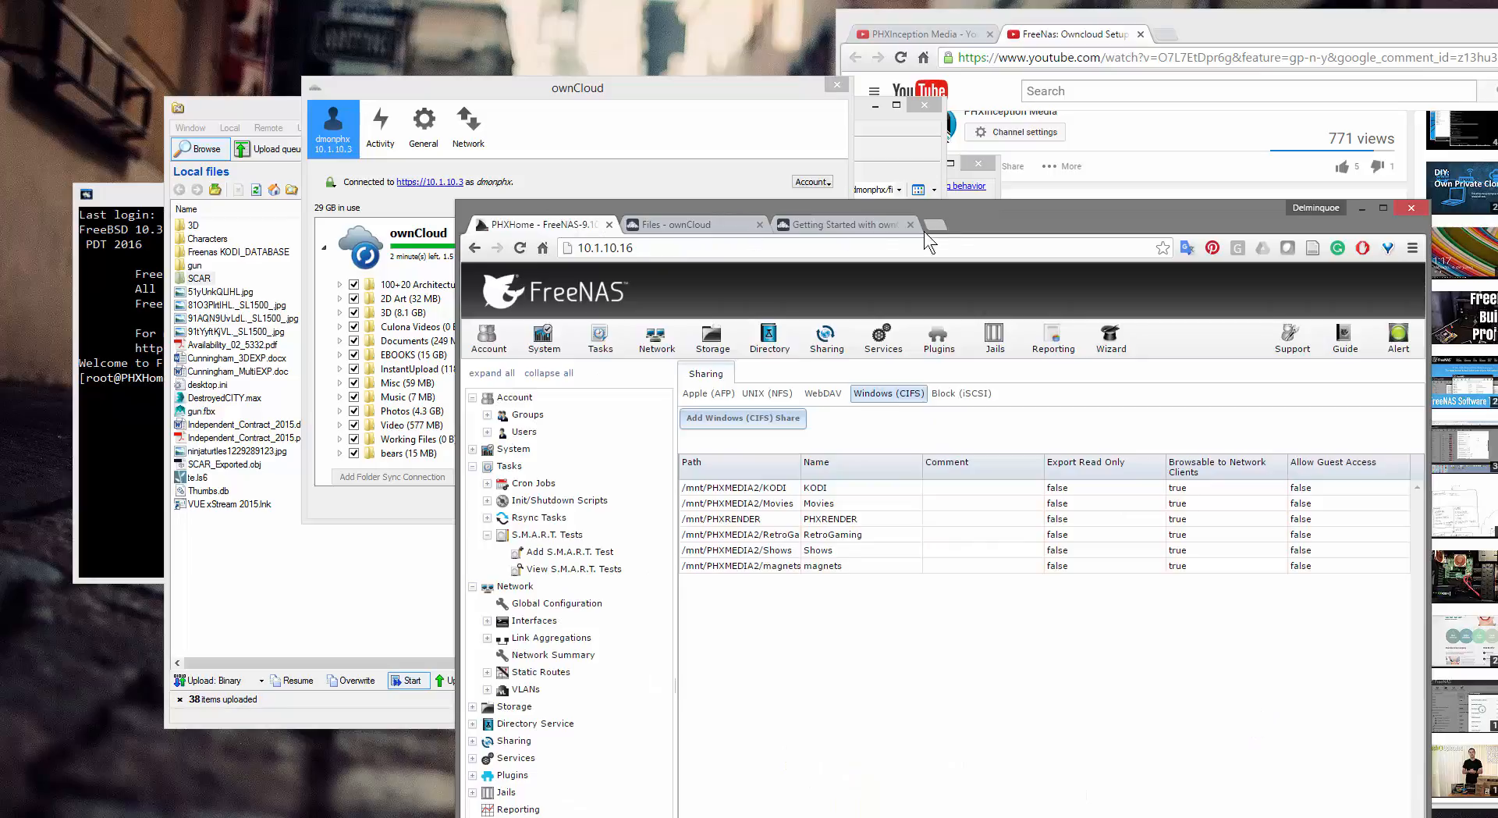
click(824, 395)
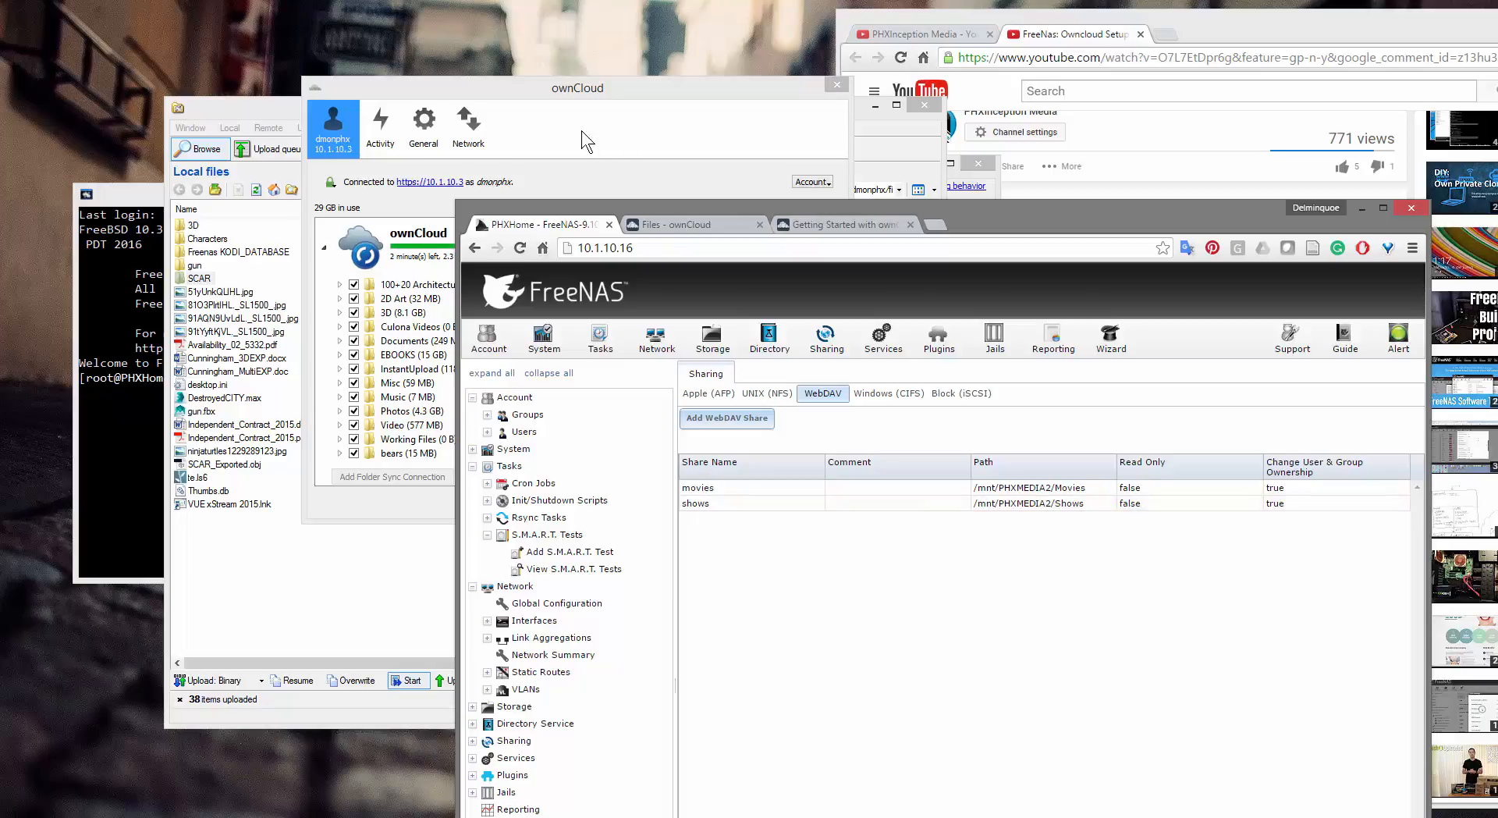
click(686, 225)
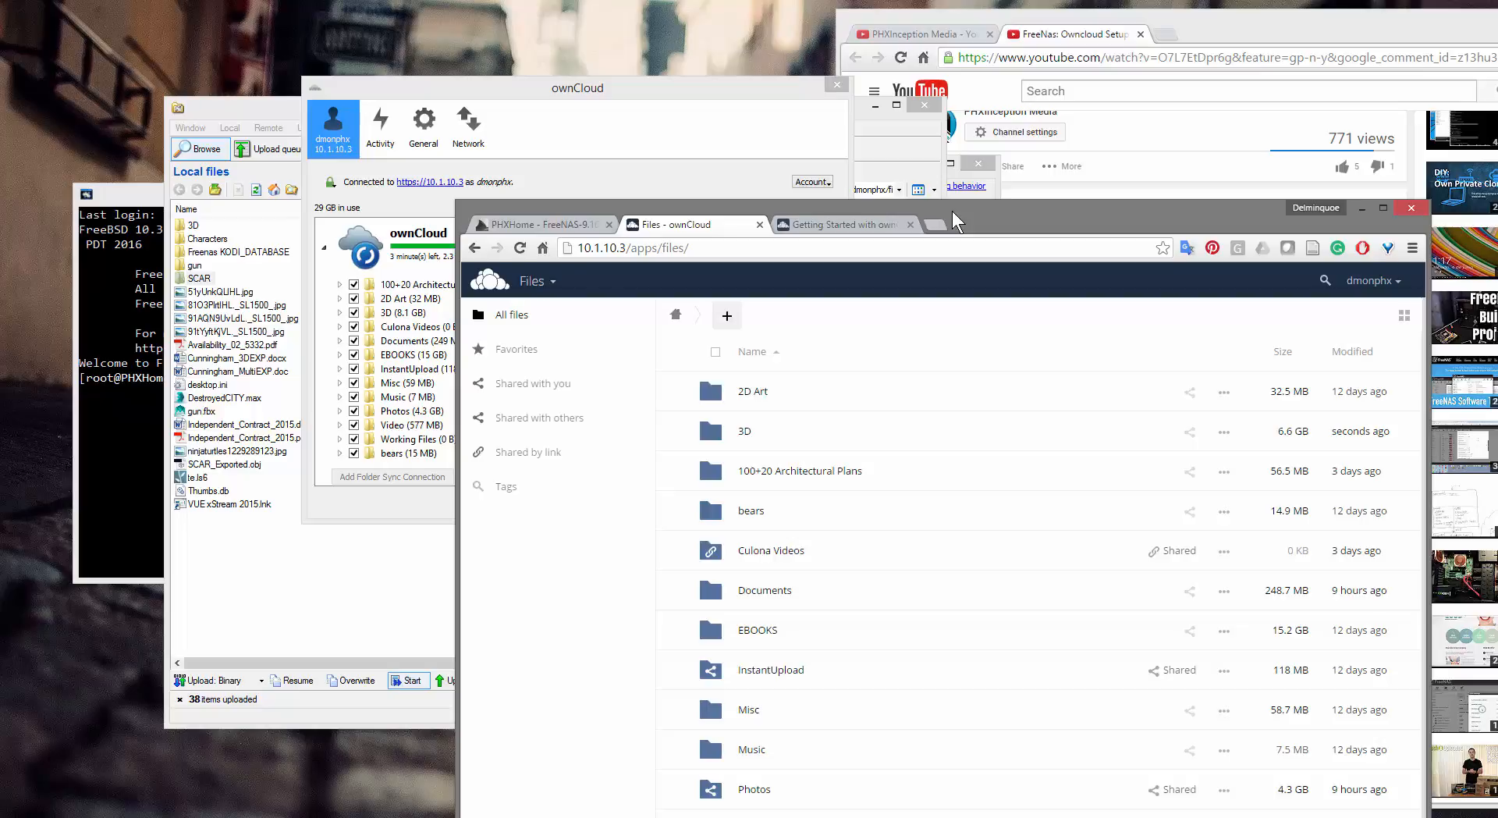
- Return to ownCloud's Get Started page and open ownCloud Apps and 3rd Party Apps in separate tabs
click(834, 225)
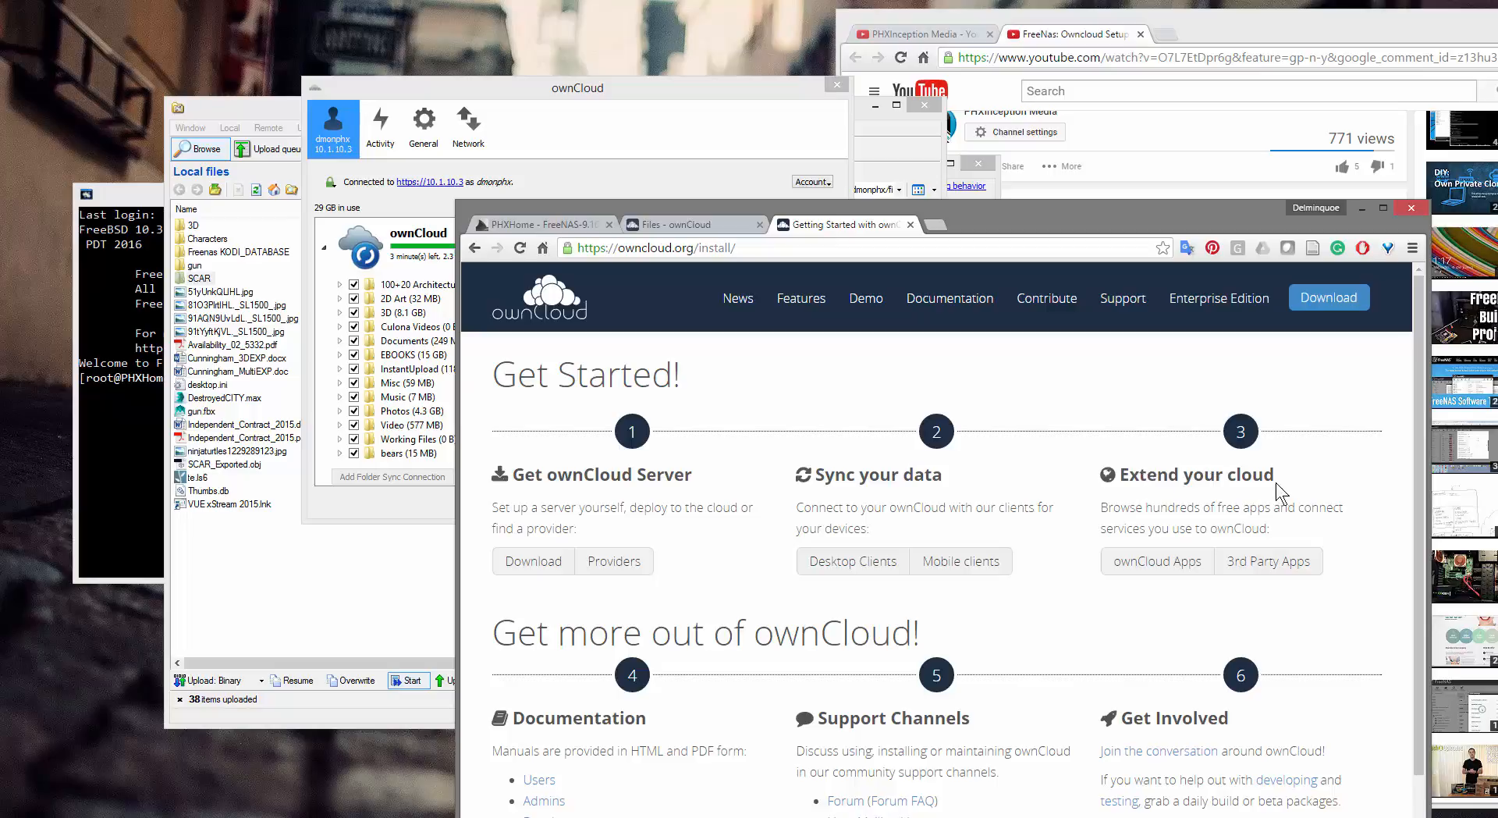
middle_click(1139, 568)
middle_click(1268, 571)
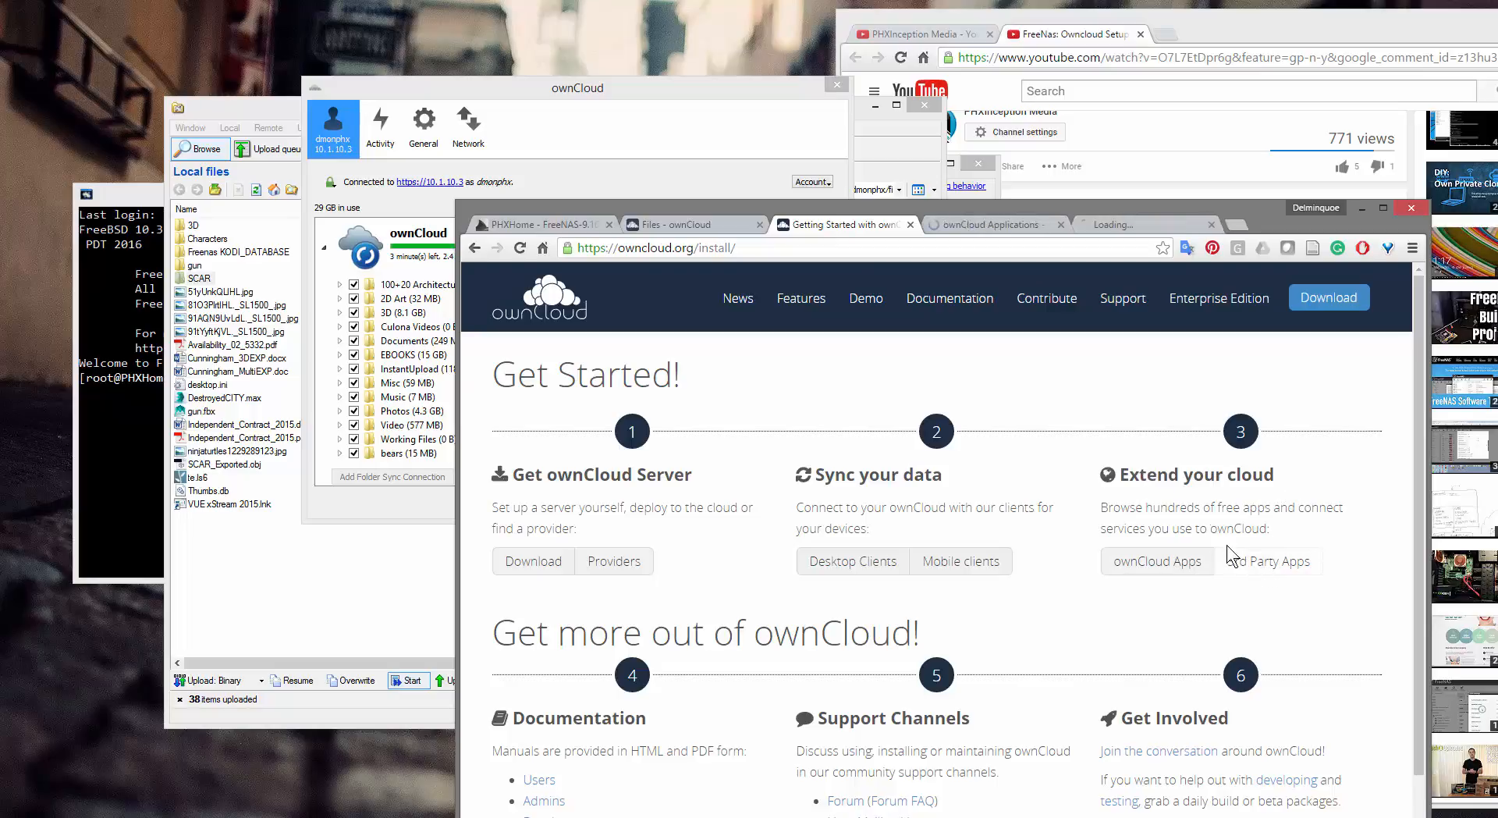
- Look through the latest apps on the ownCloud Applications site
click(987, 226)
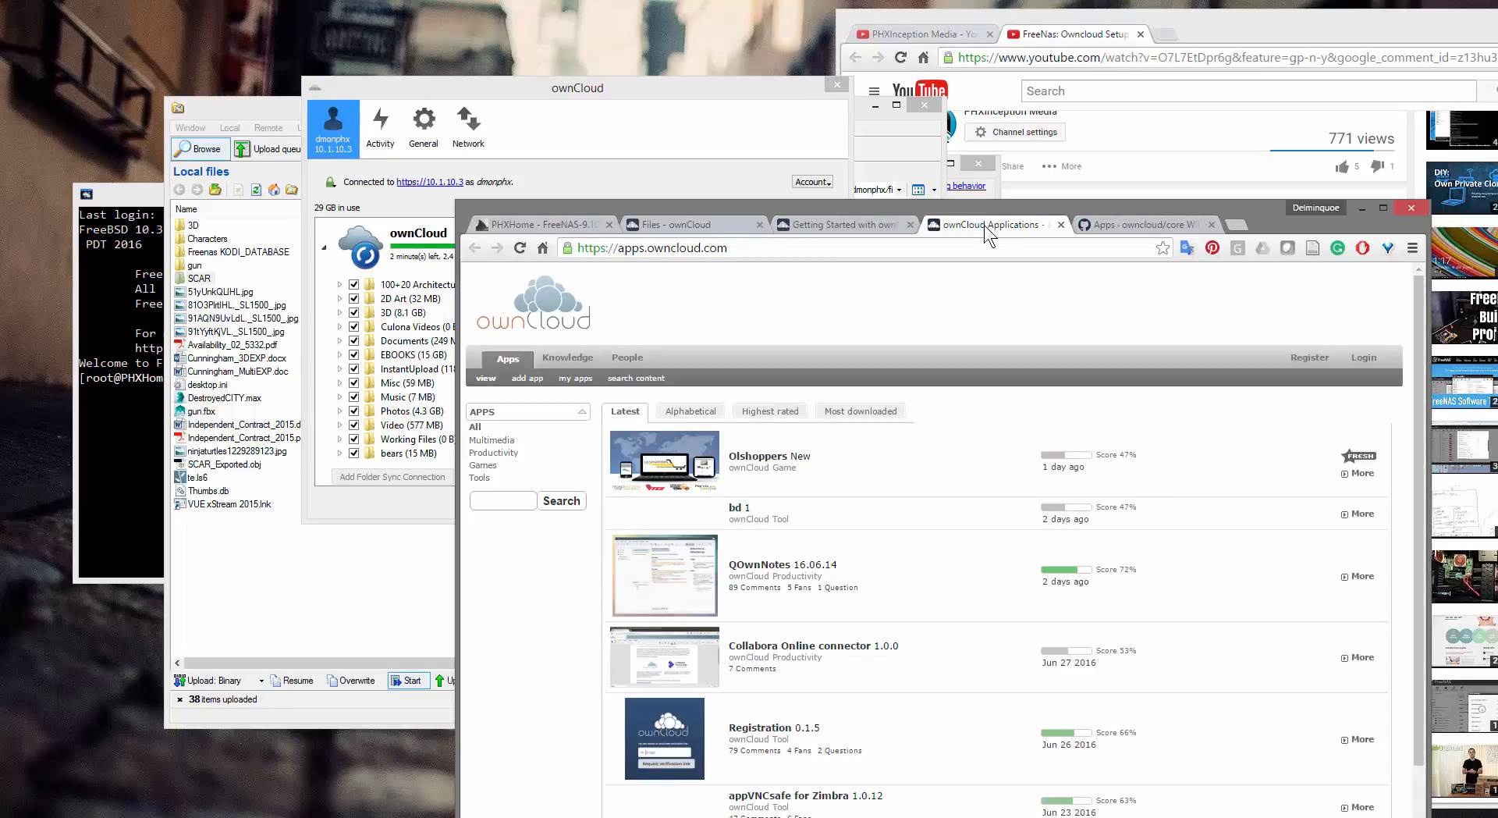
scroll(946, 535, down, 1)
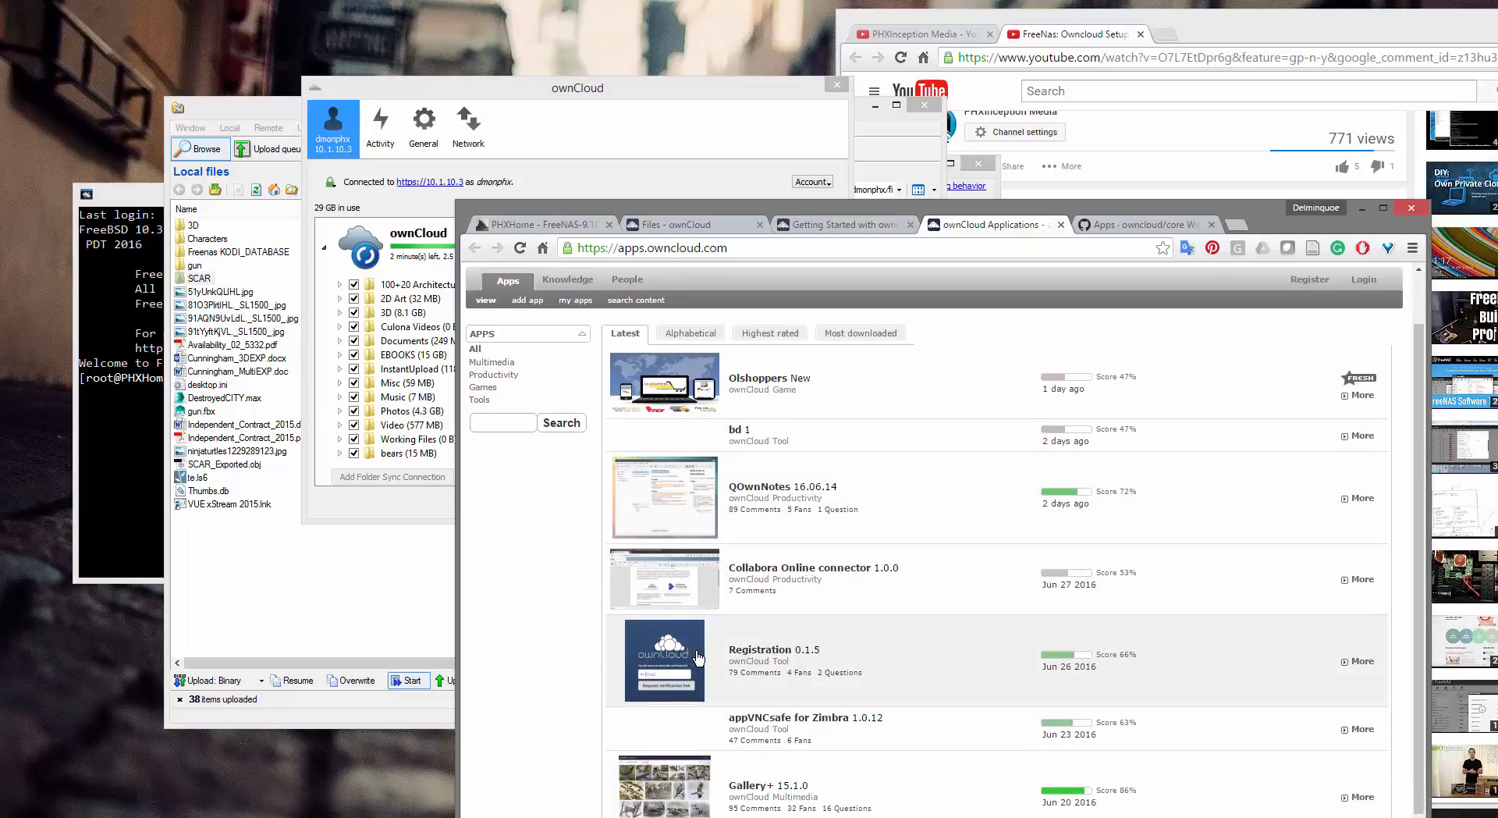
scroll(696, 651, down, 1)
scroll(696, 652, down, 3)
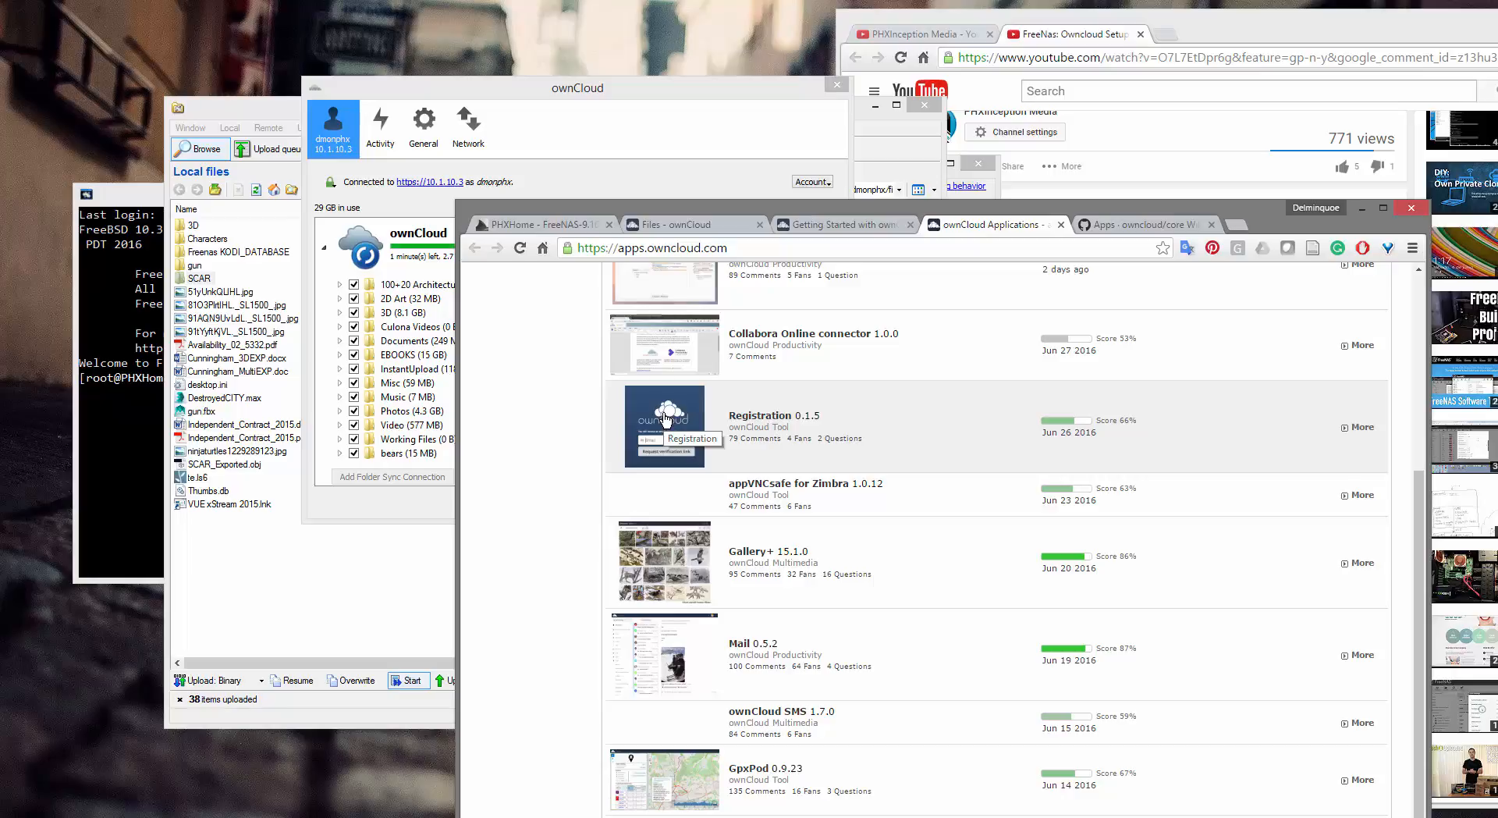
scroll(665, 420, down, 1)
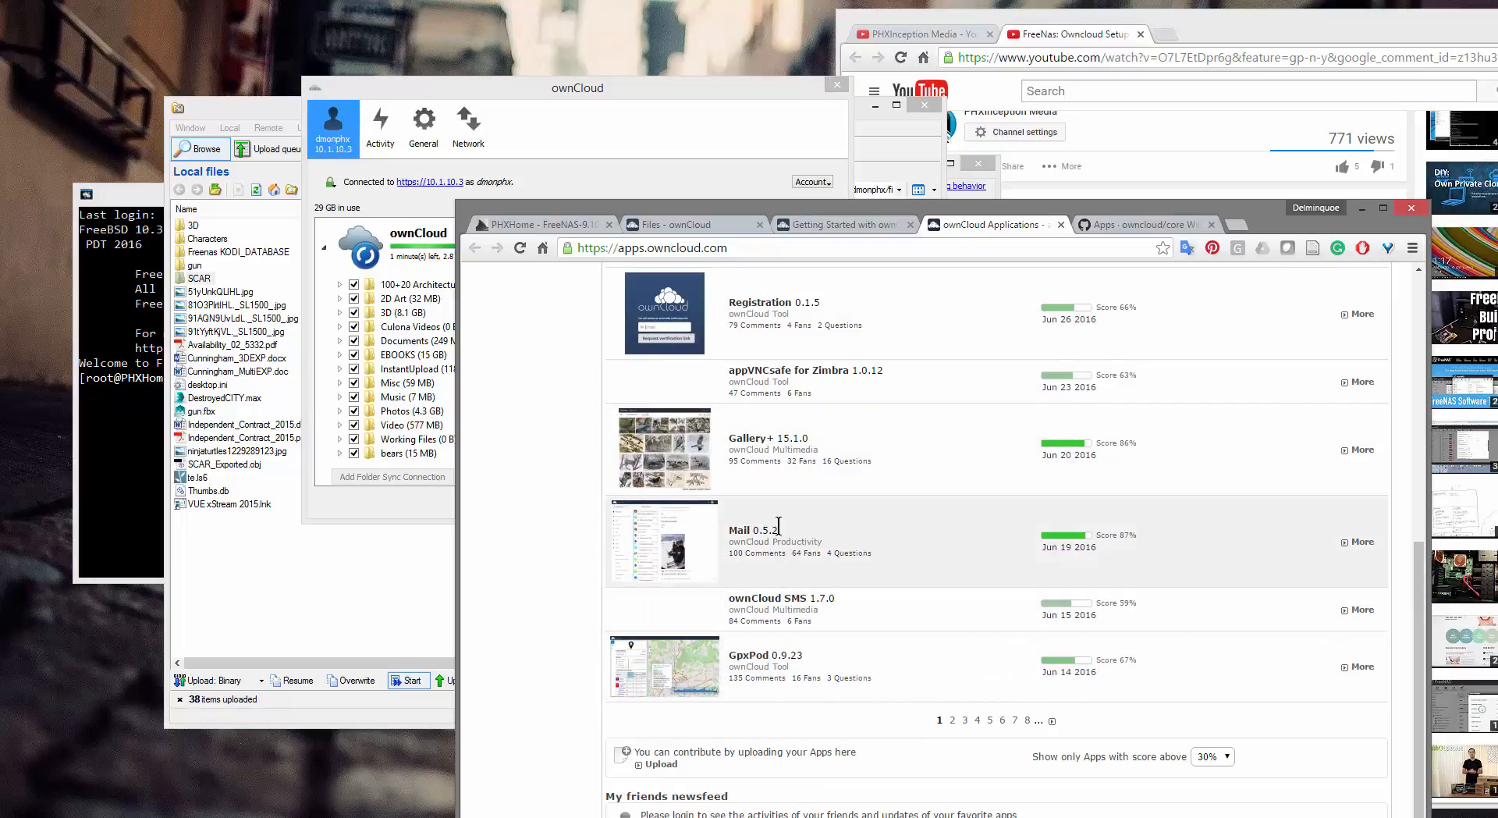
scroll(763, 524, up, 3)
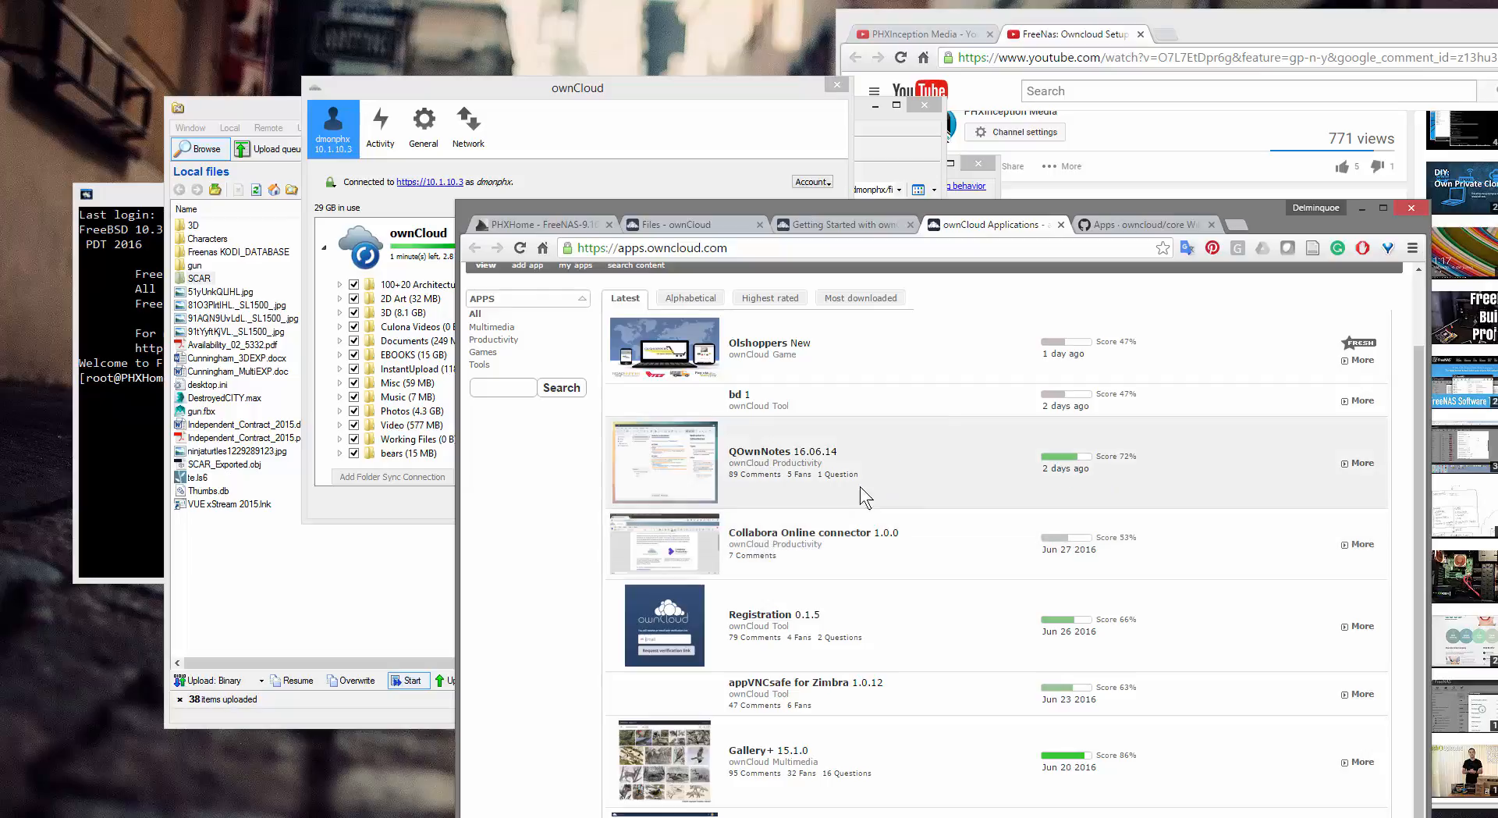
- Review the third-party apps wiki page on GitHub, then browse page 2 of the ownCloud app listing
click(1118, 224)
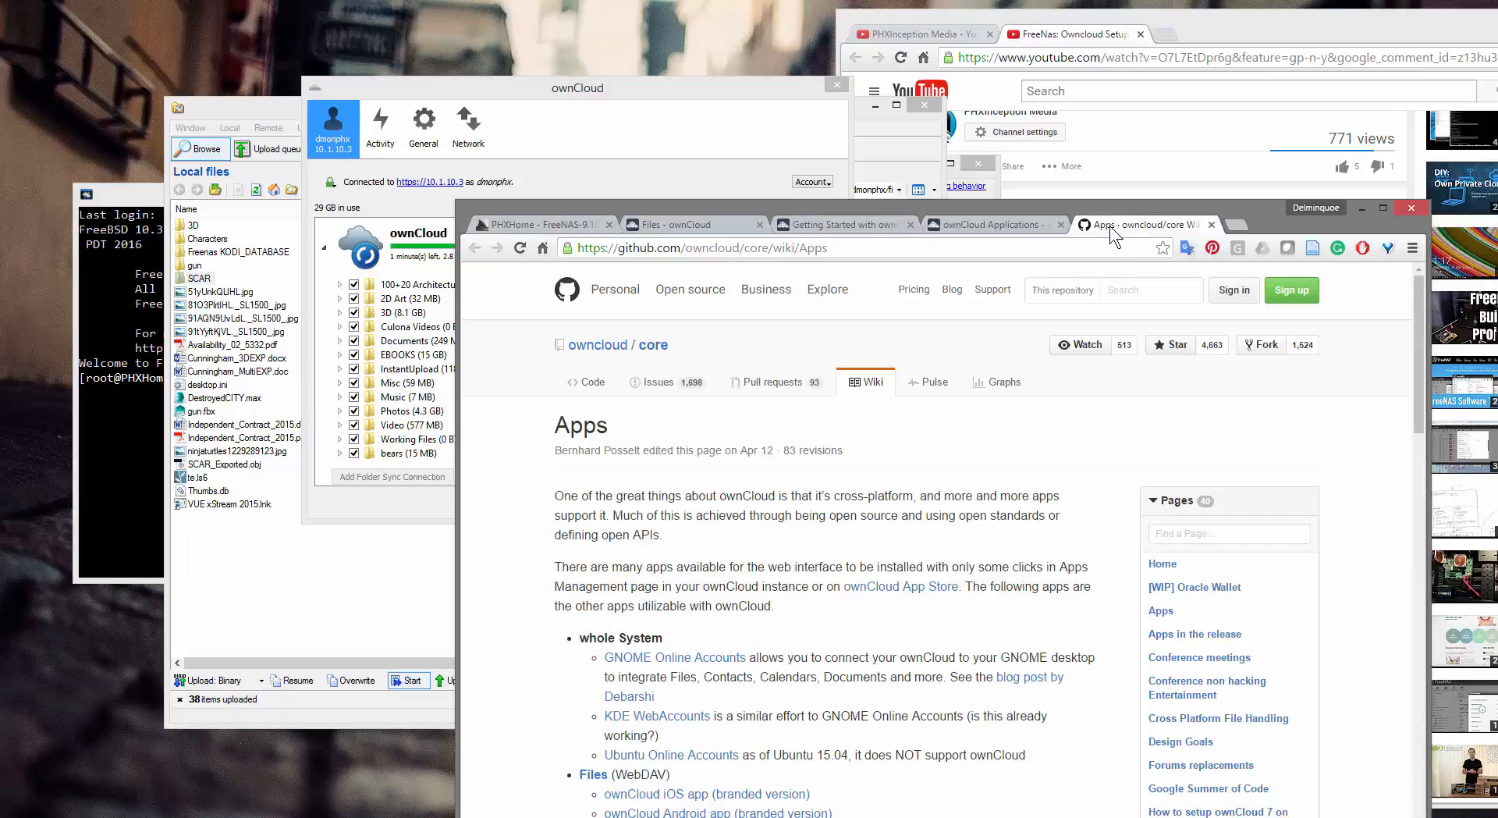
scroll(1058, 431, down, 4)
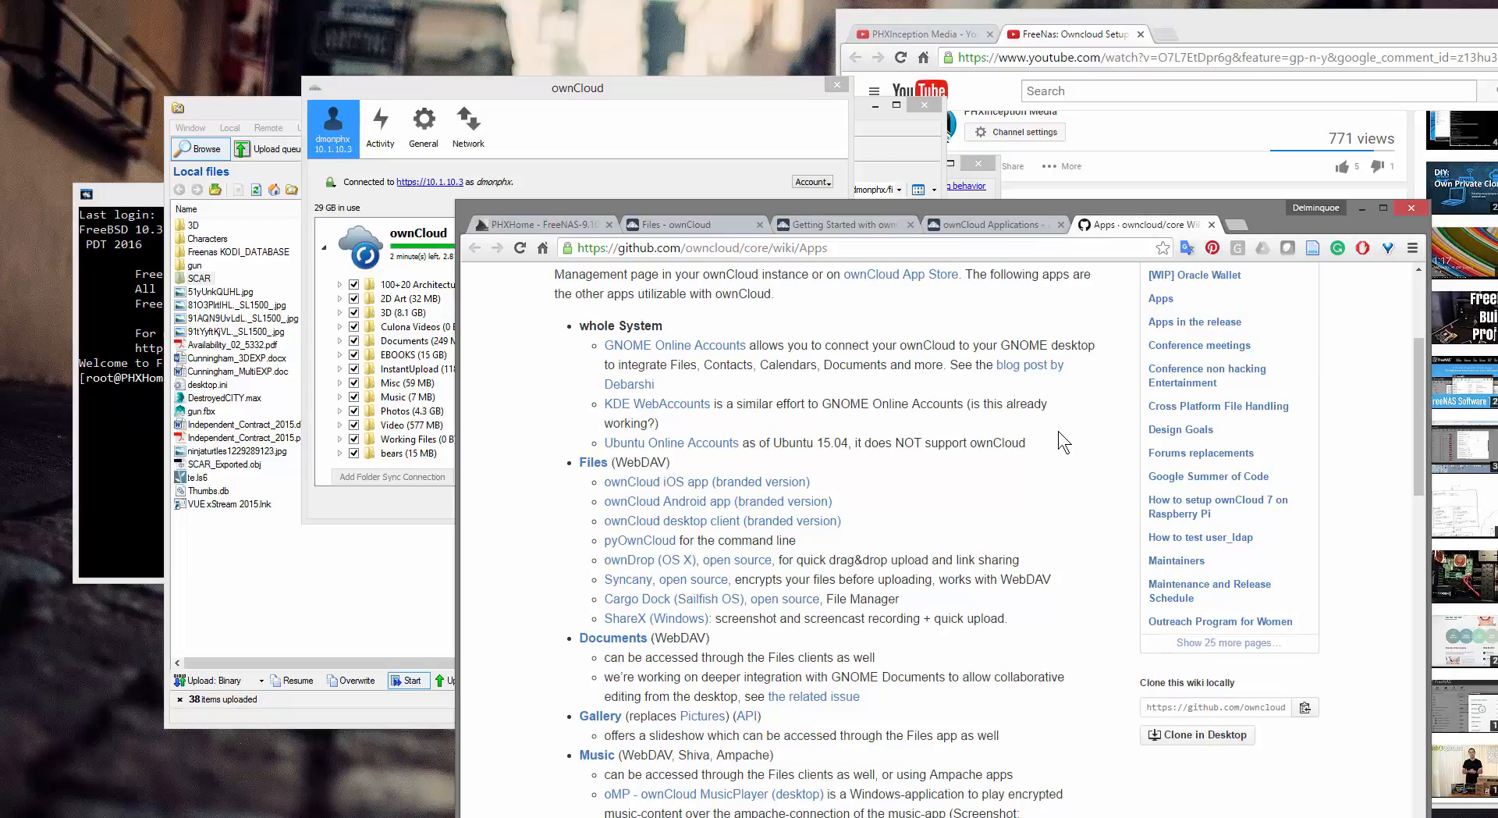
click(999, 227)
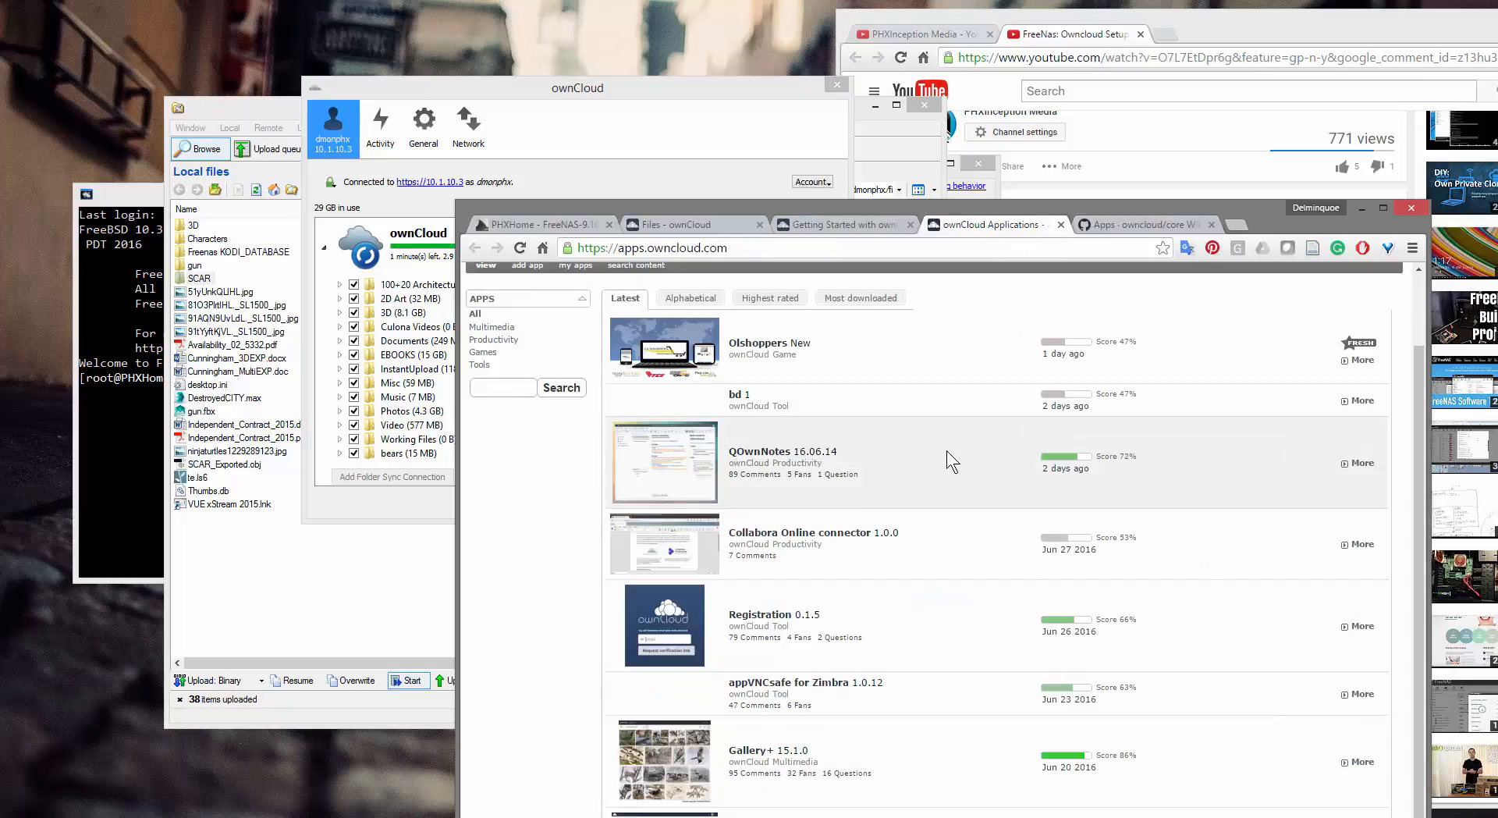
scroll(945, 452, down, 4)
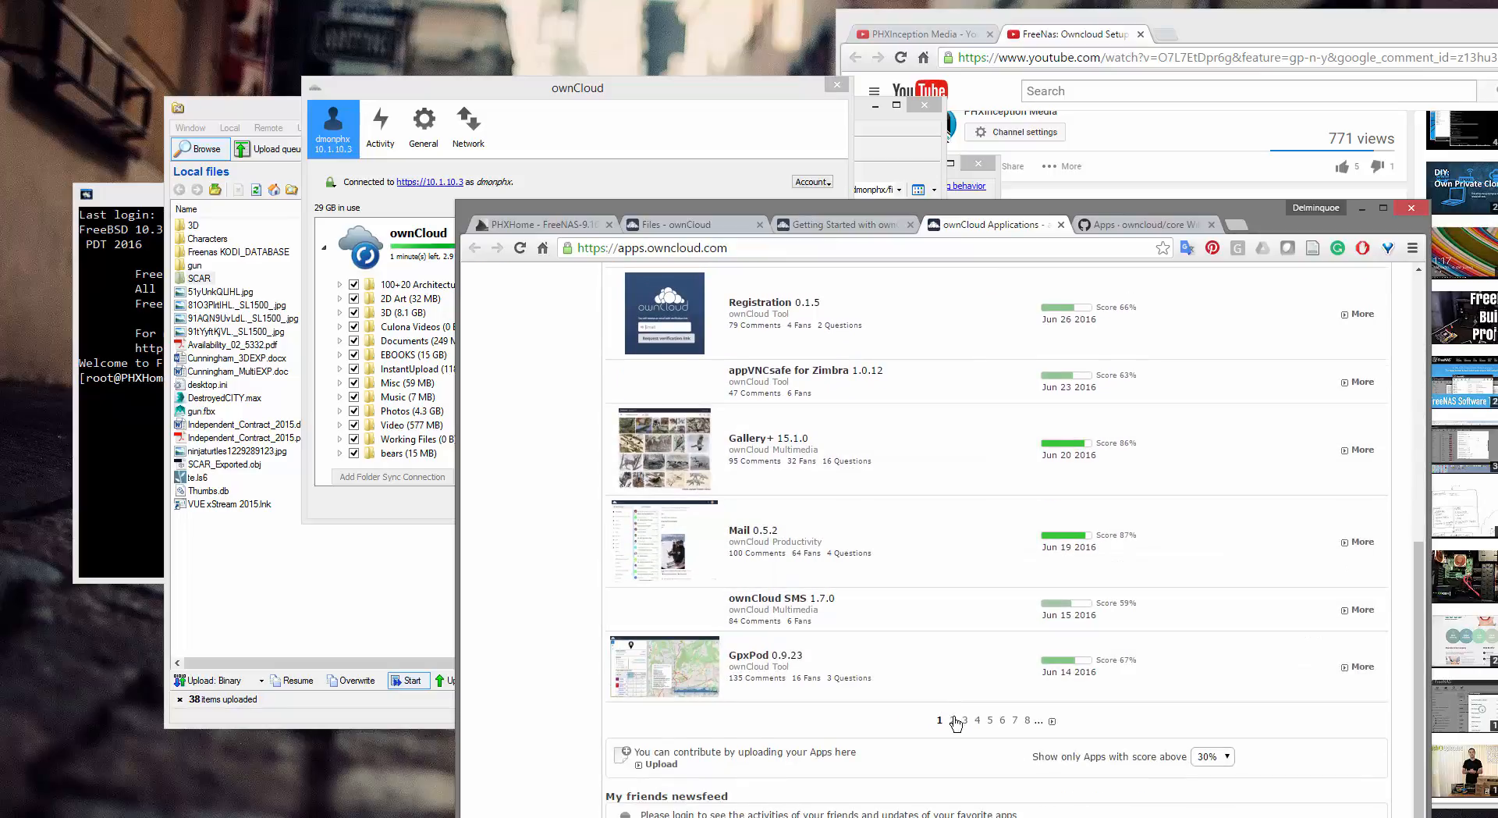
click(951, 720)
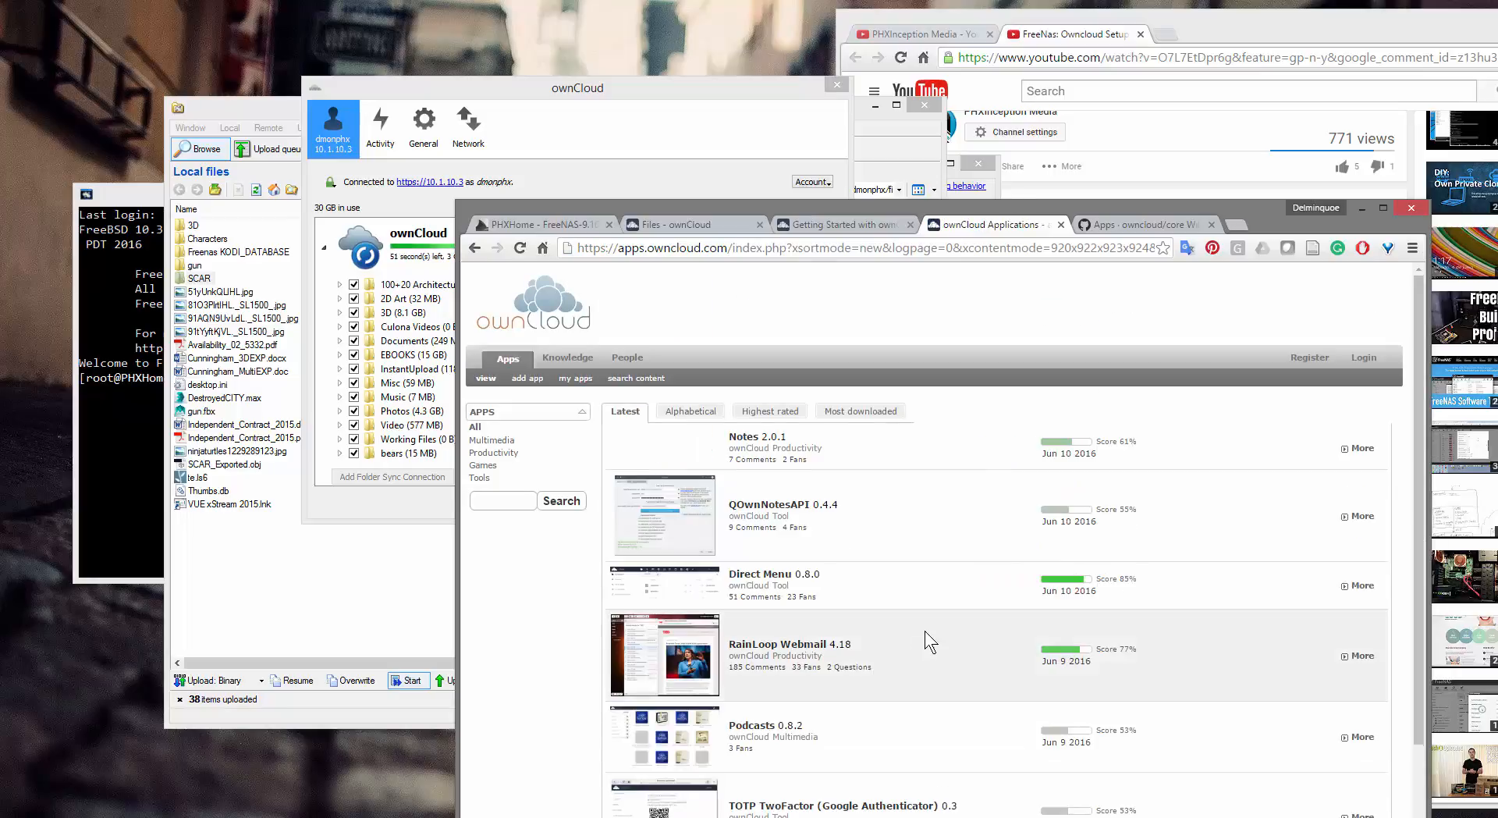
scroll(923, 624, down, 4)
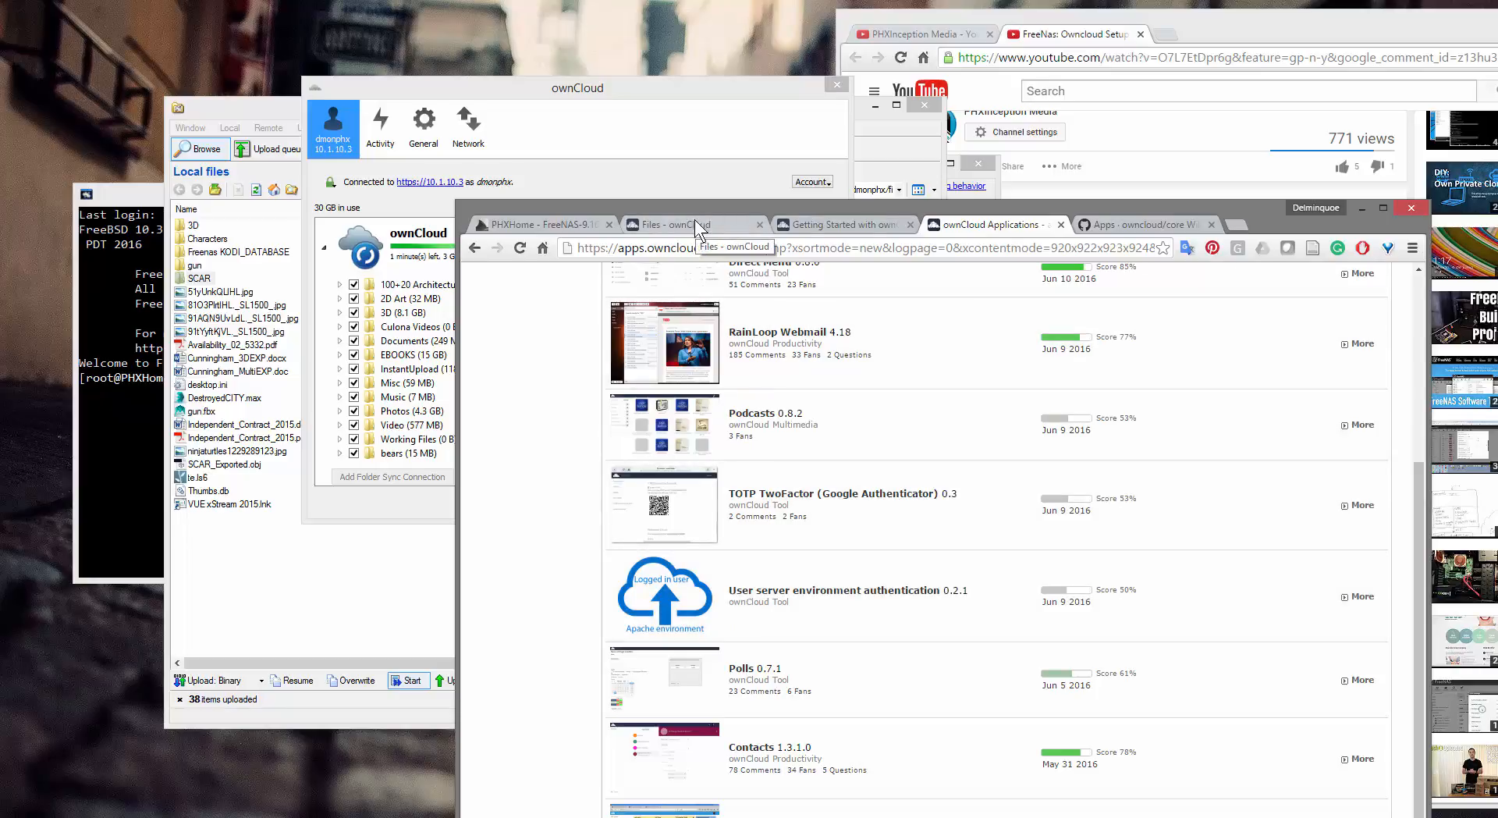
- Open ownCloud Files, move the browser window up, and show and select the WebDAV address in the file settings
click(695, 222)
drag(723, 205, 741, 131)
drag(757, 43, 750, 17)
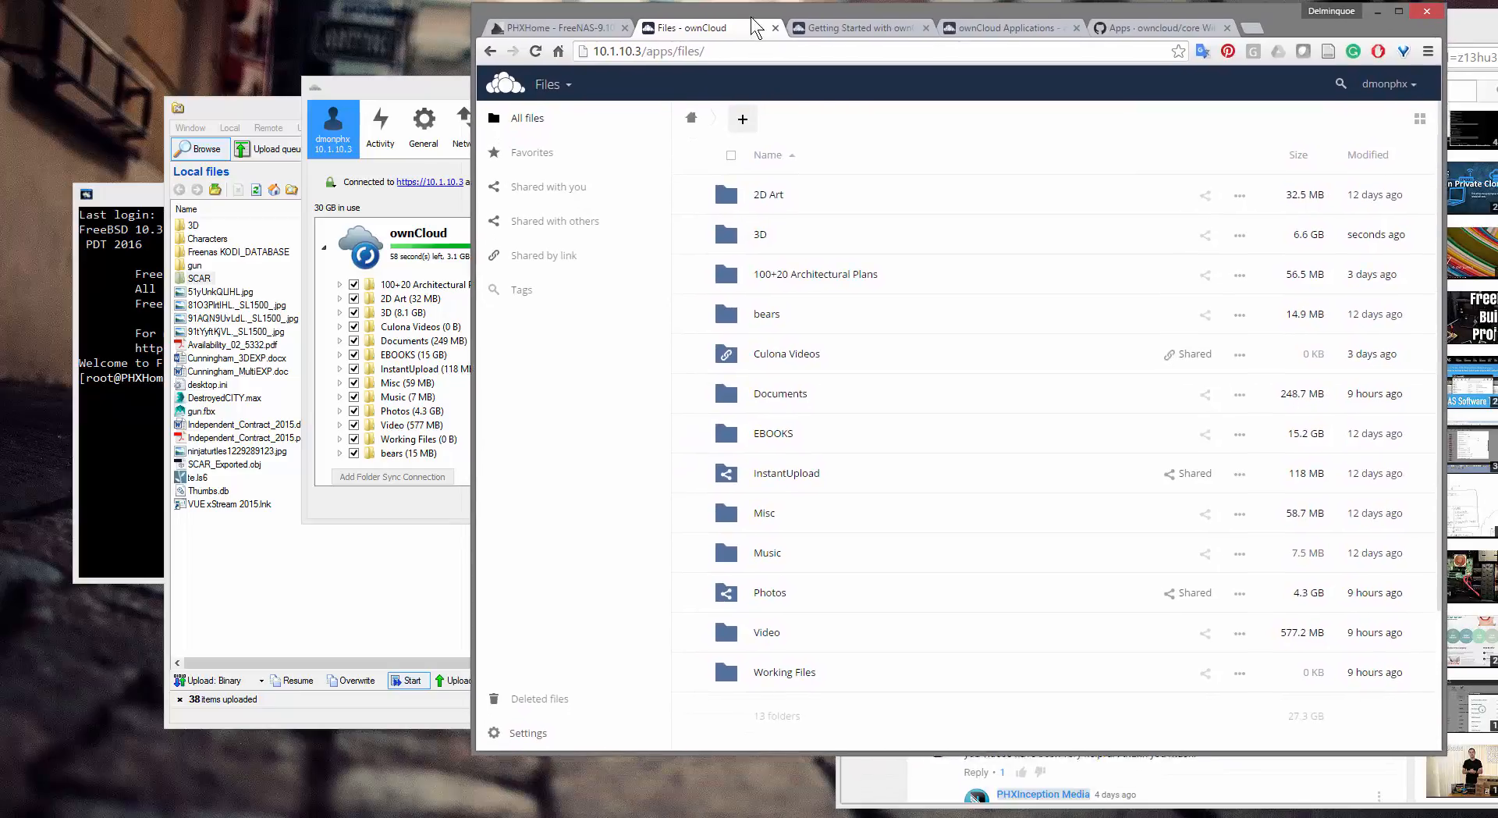
click(537, 728)
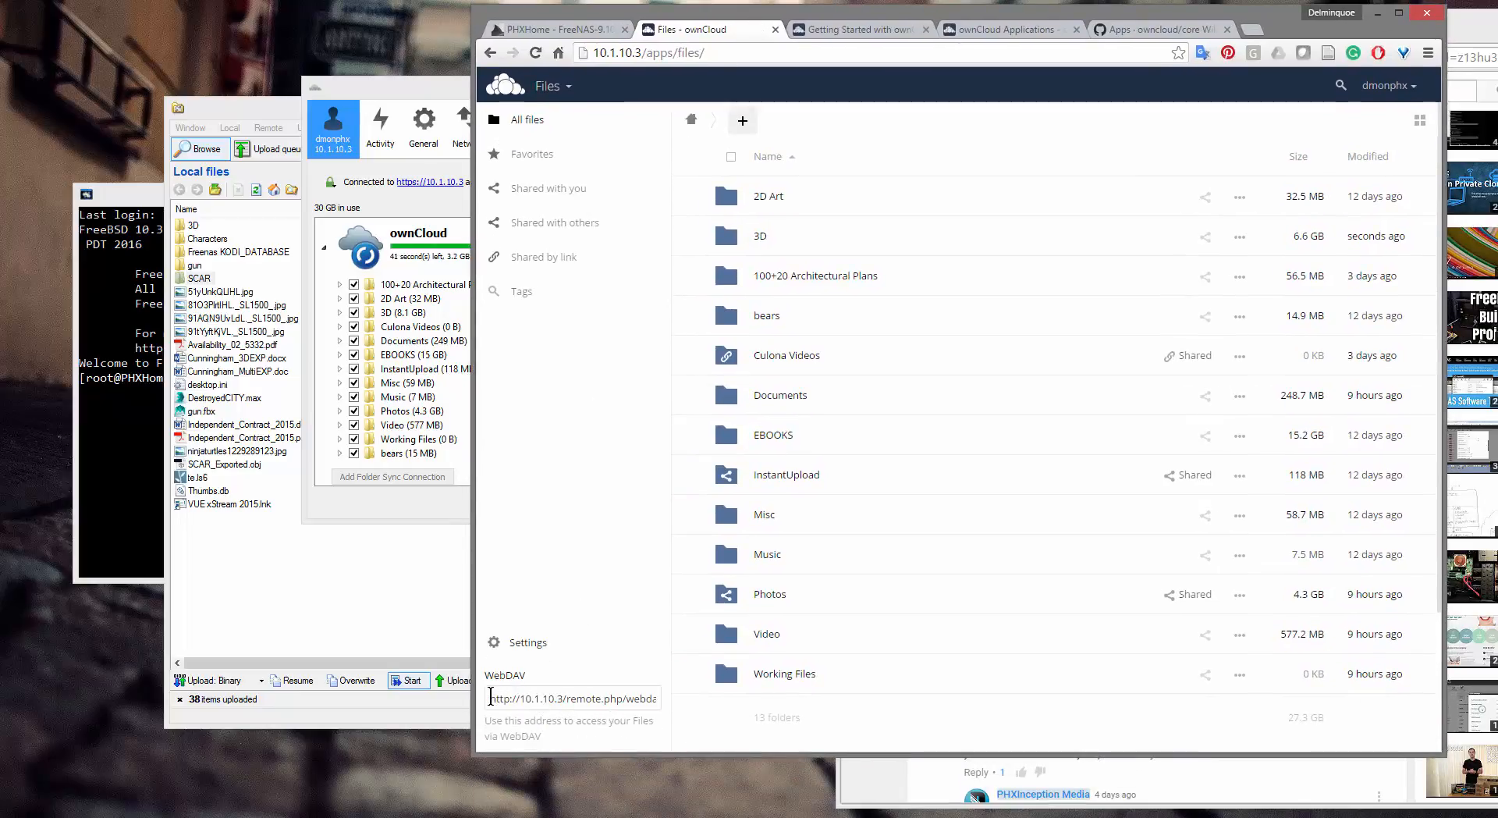
drag(490, 696, 681, 706)
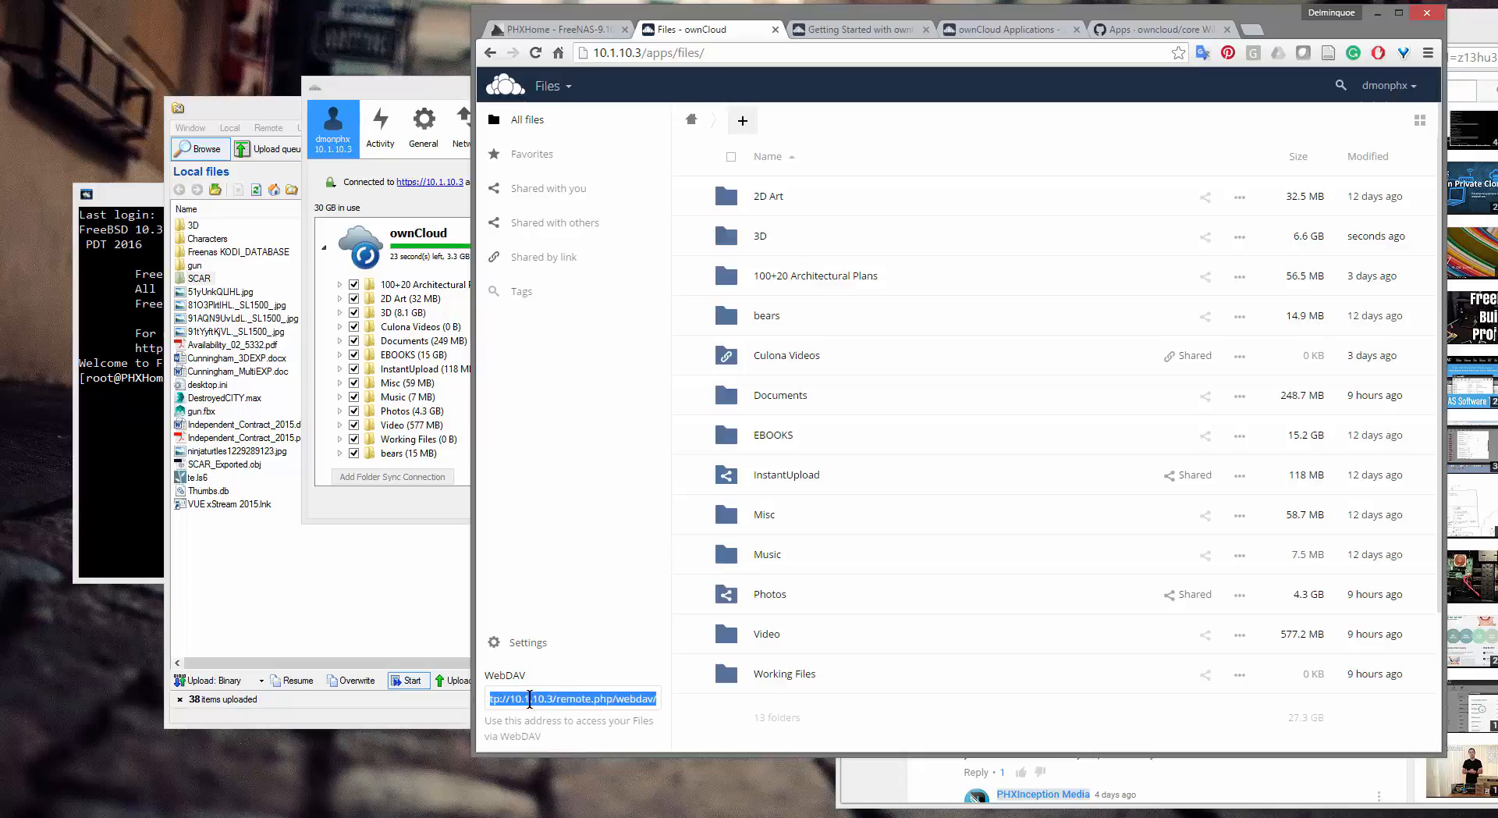
click(501, 697)
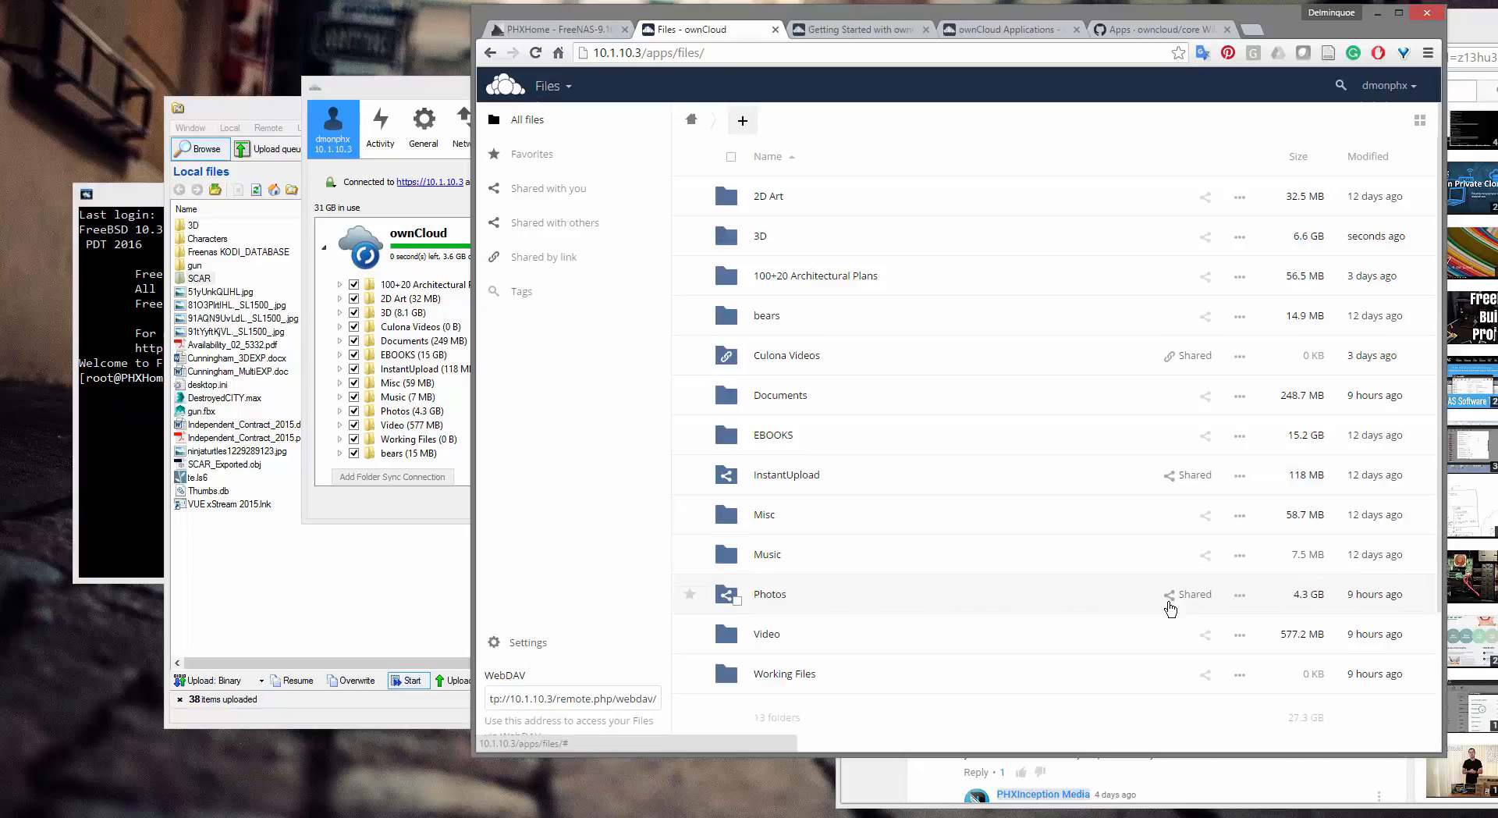
- Share the Music folder with the user mom
click(1205, 557)
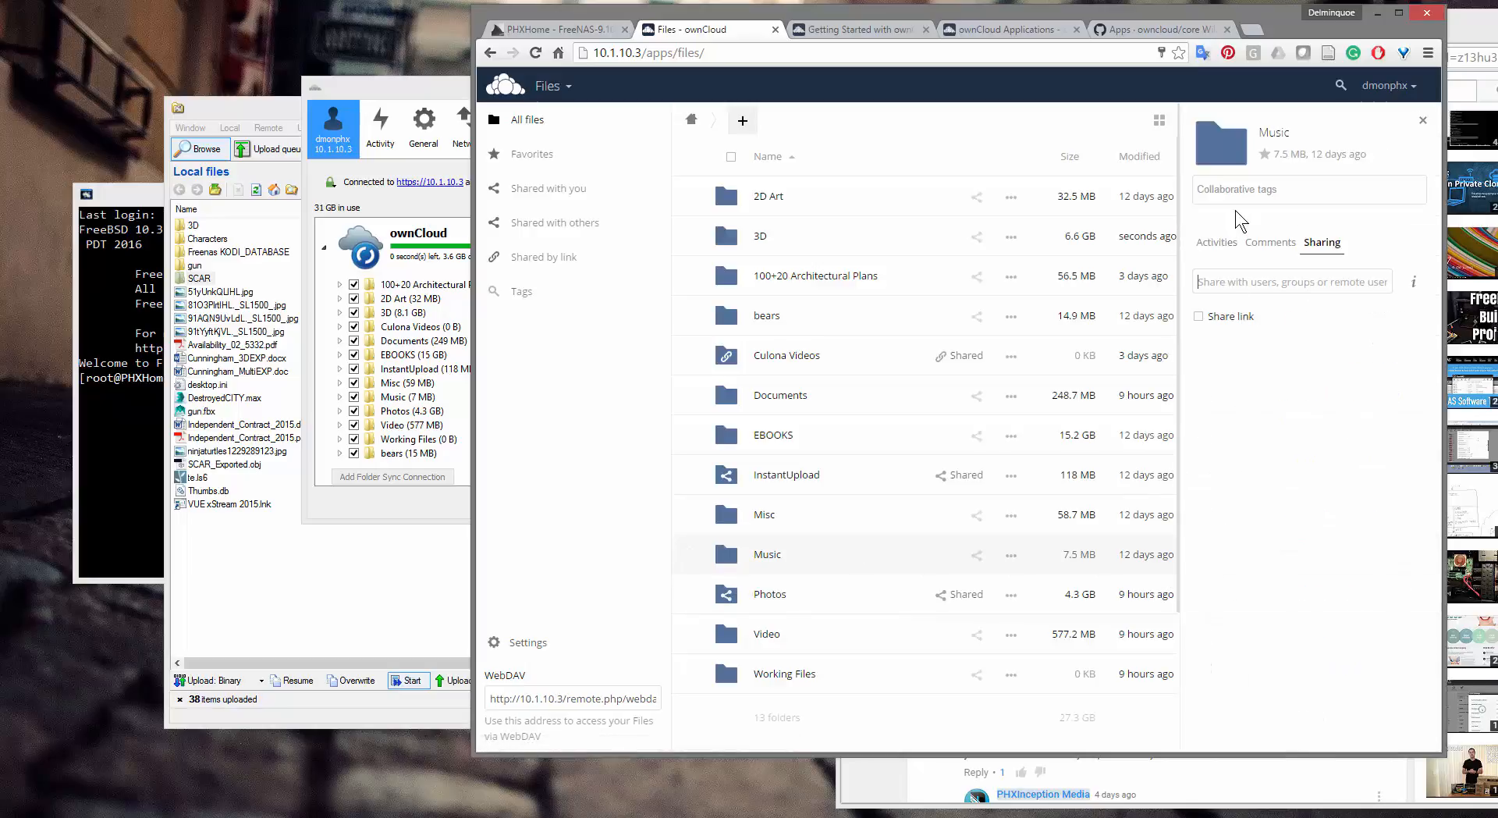
click(1253, 288)
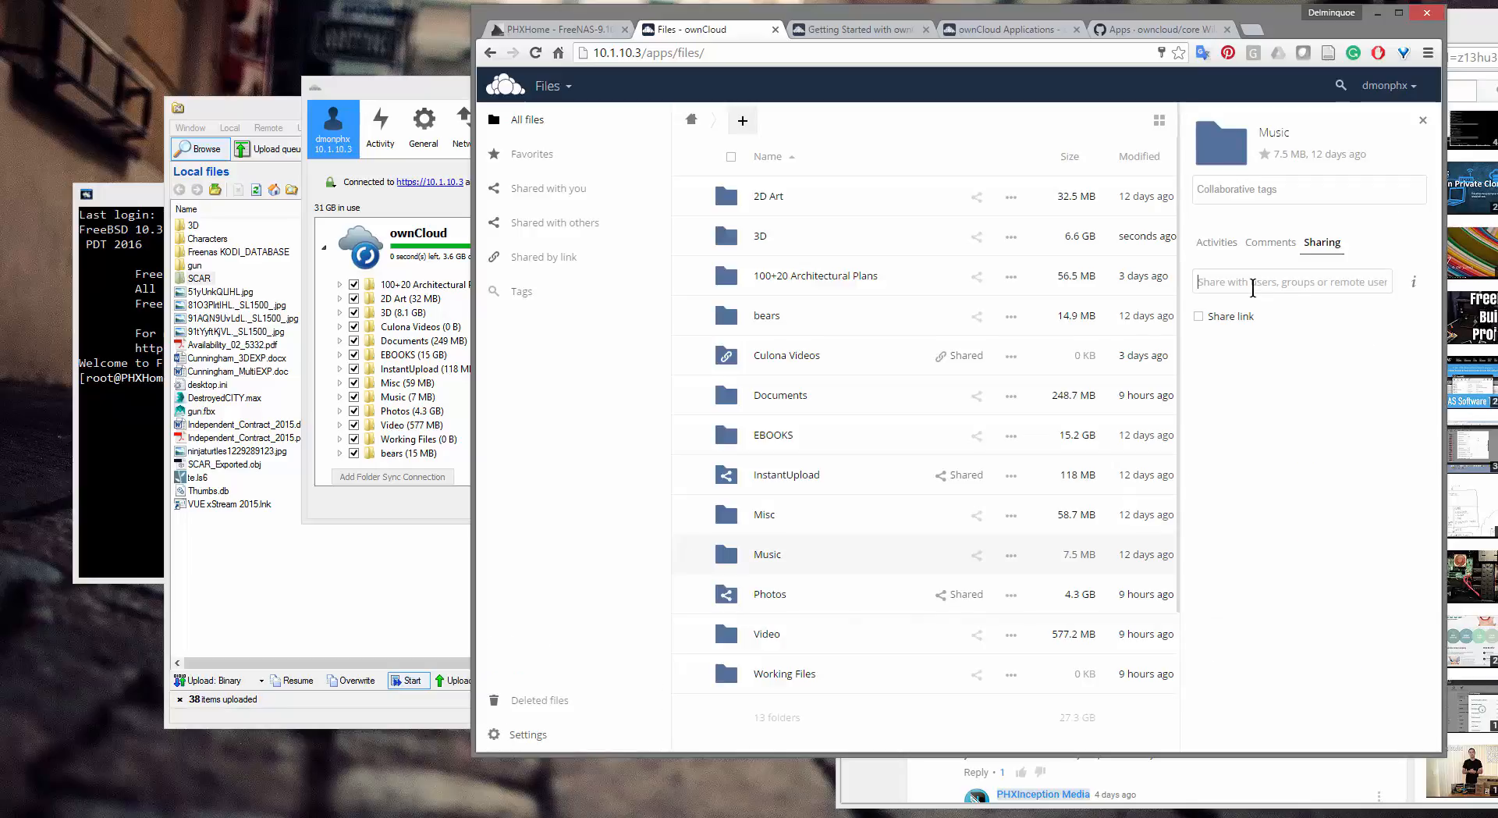
text(mom)
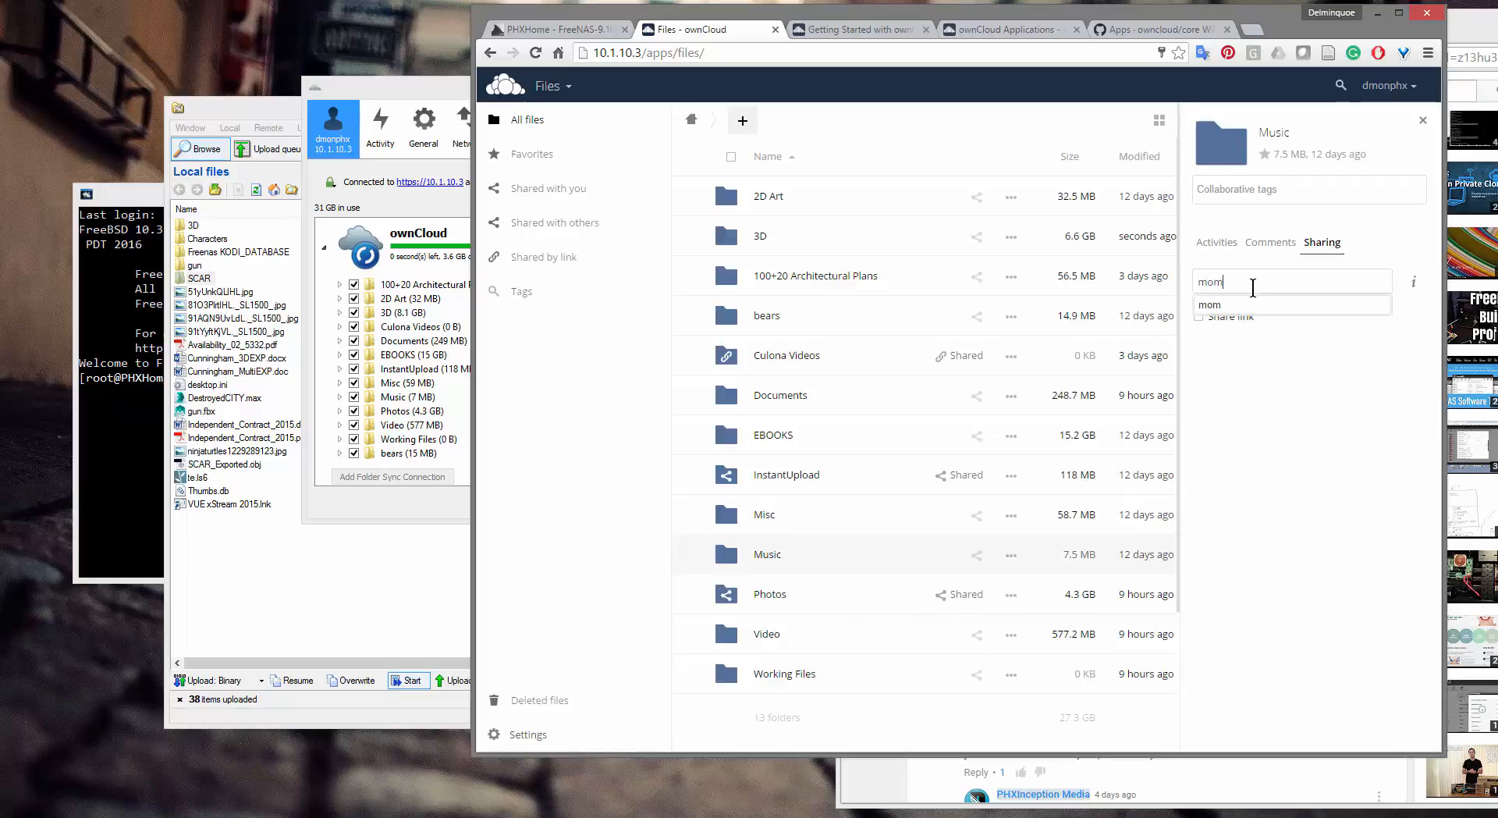
click(1237, 306)
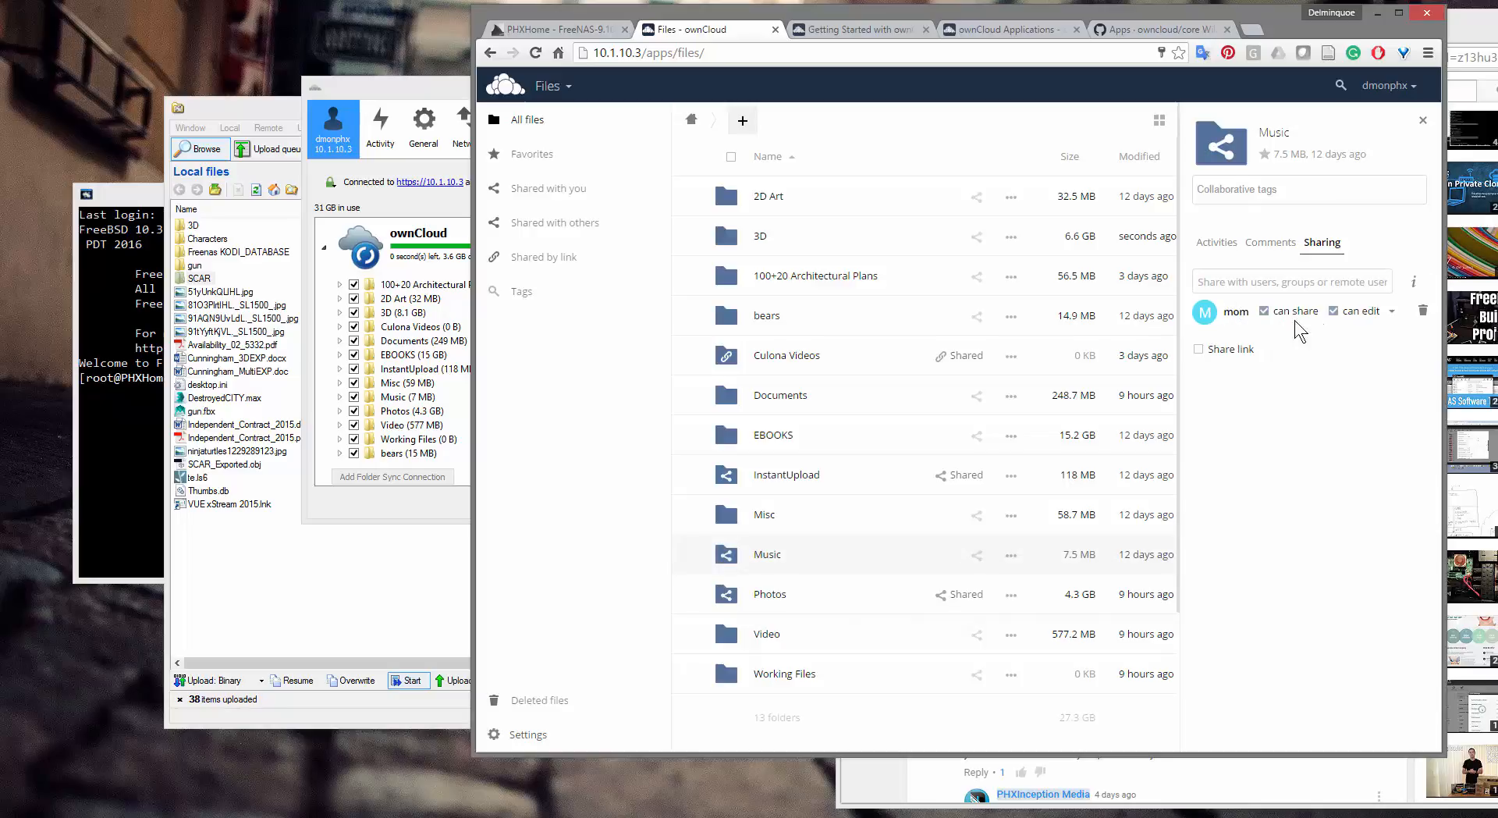
- Try out mom's edit permissions on the Music folder, leave editing allowed, and enable a share link for the folder
click(1392, 311)
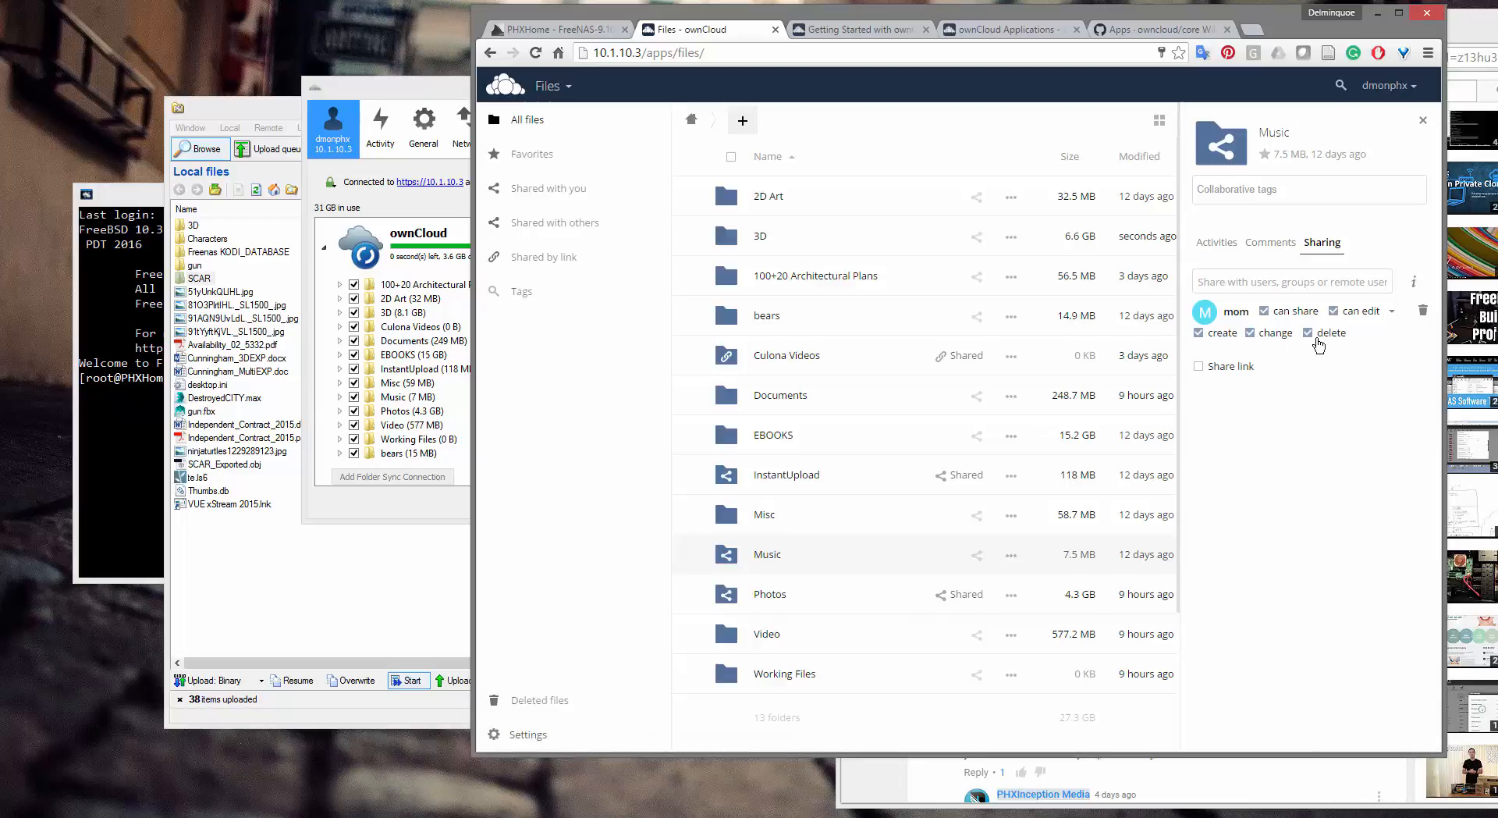
click(1252, 334)
click(1370, 312)
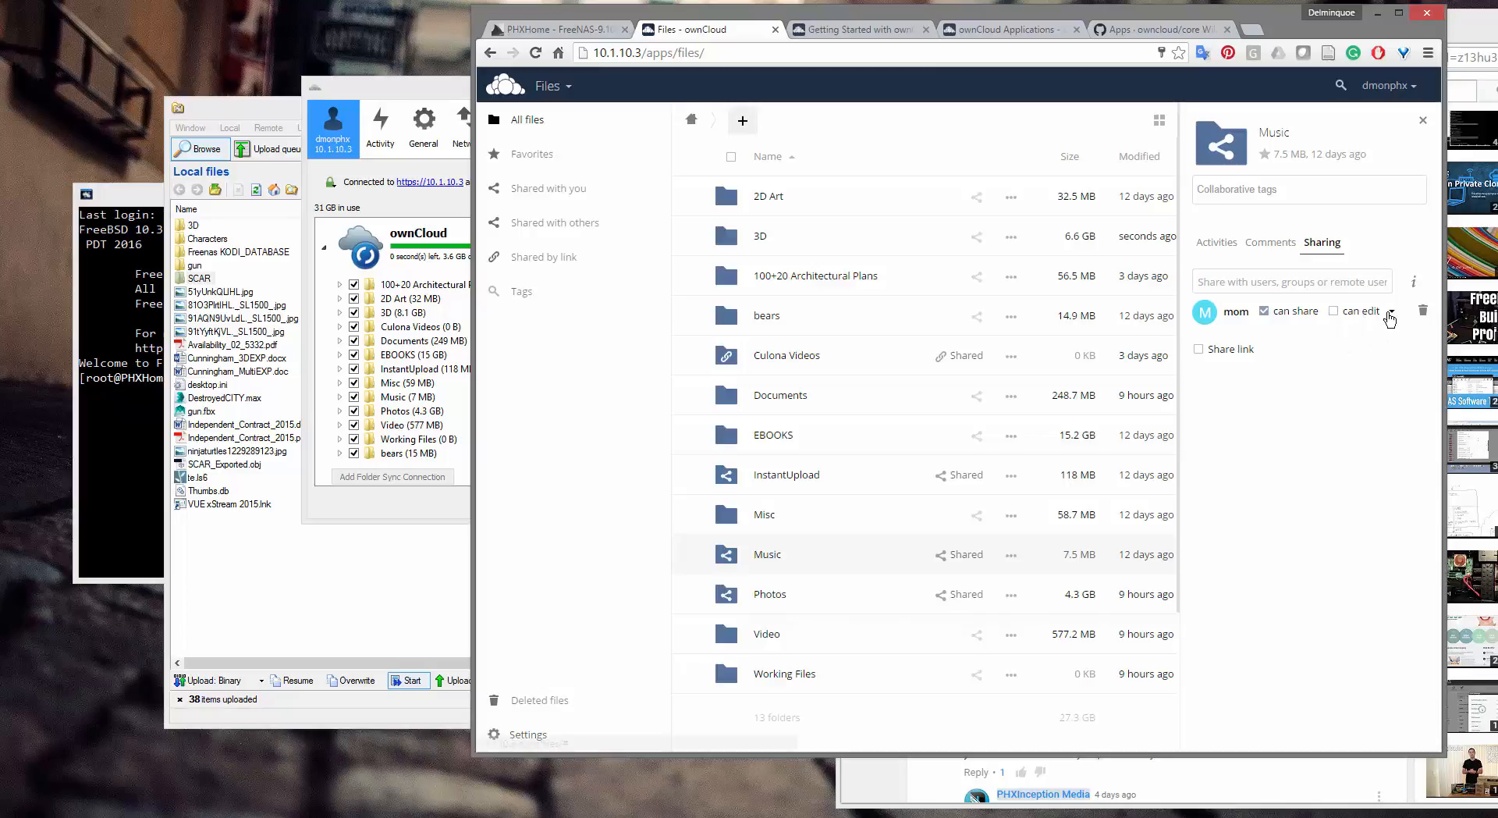
click(1372, 313)
click(1199, 334)
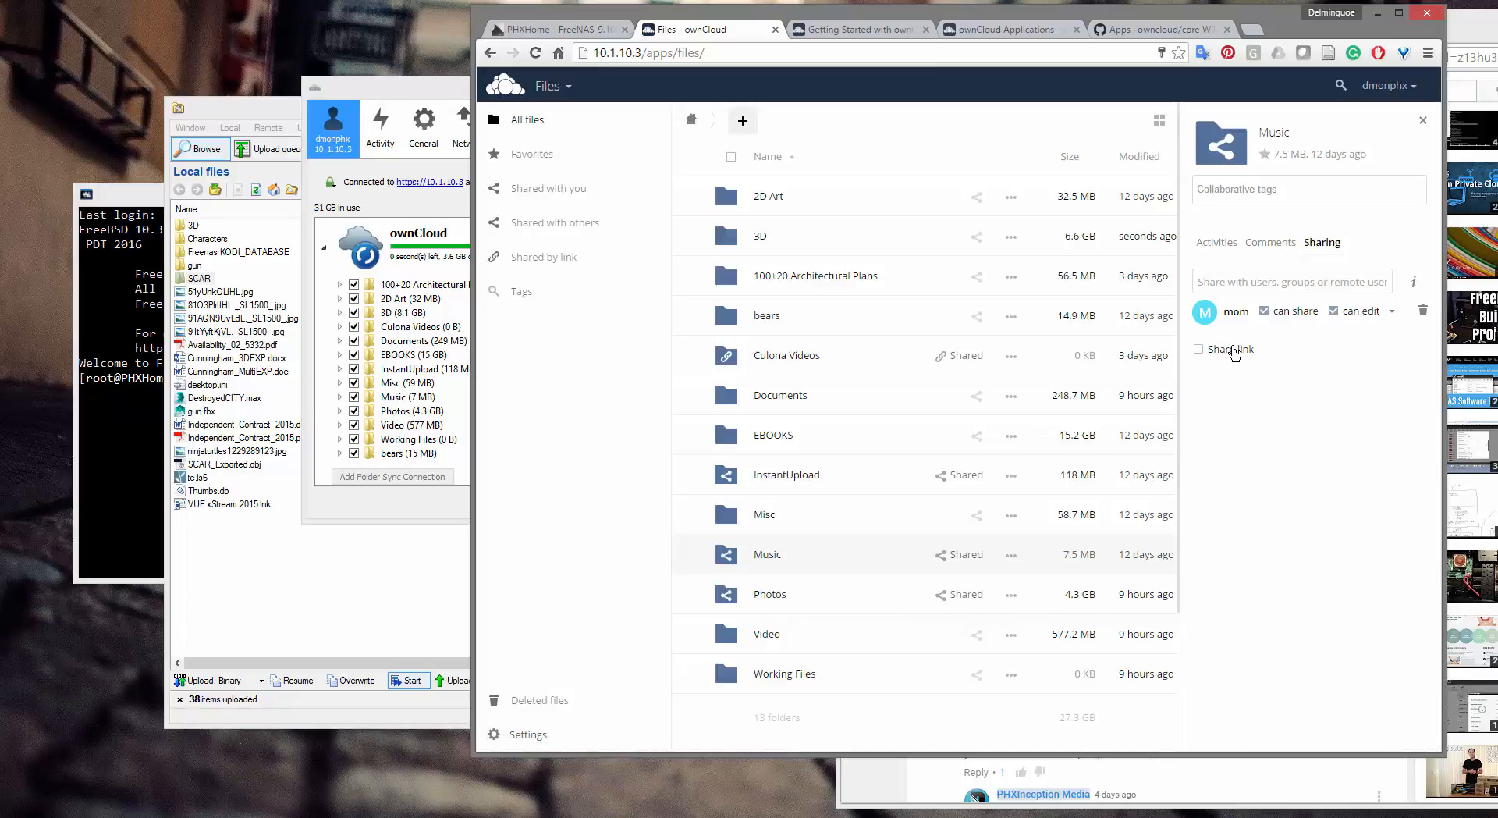
click(1225, 349)
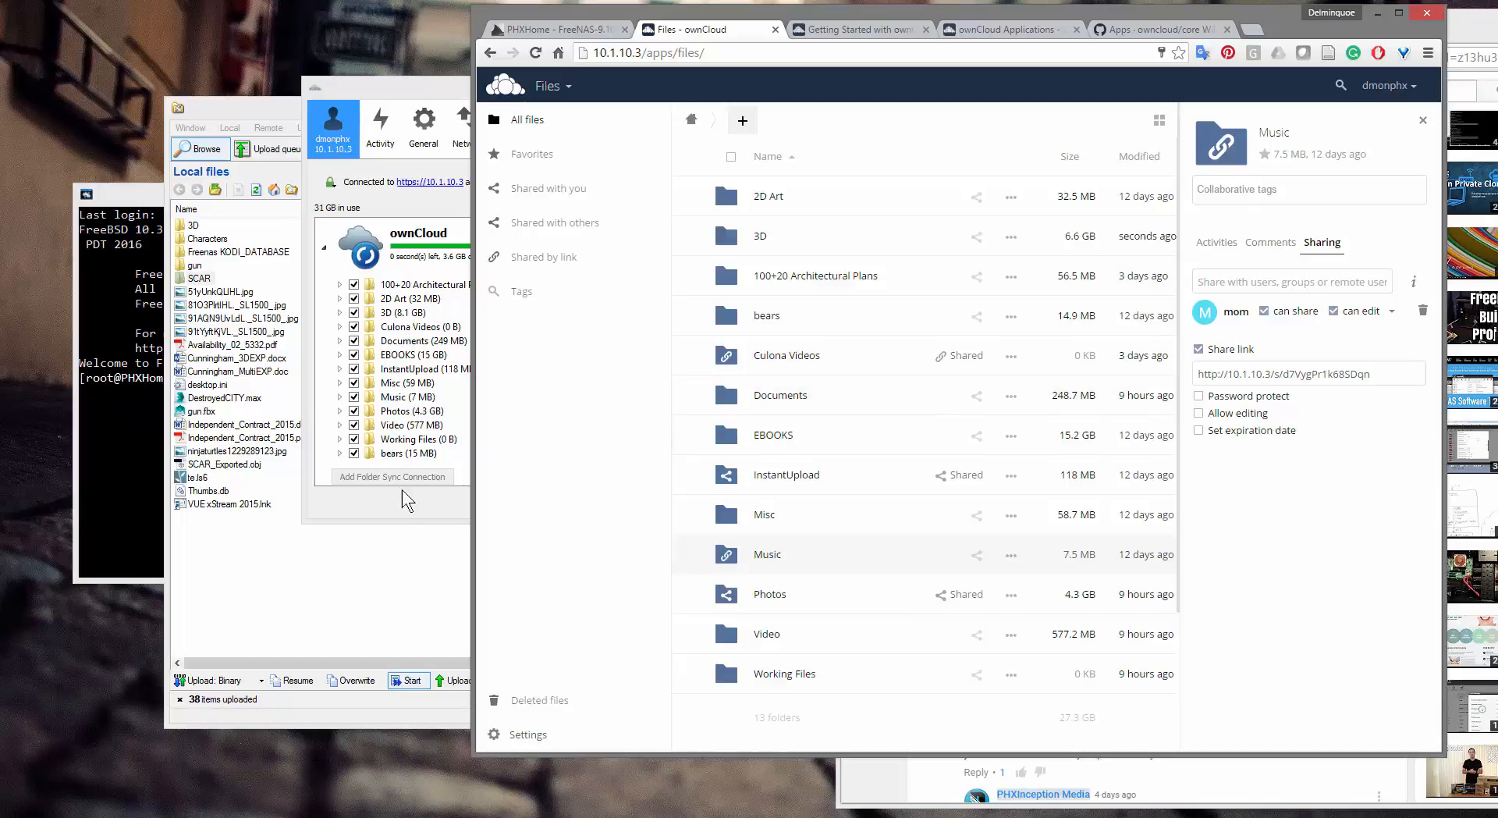
- In the ownCloud desktop client, exclude 100+20 Architectural Plans, InstantUpload, Misc and Music from local syncing and apply the selection
click(385, 514)
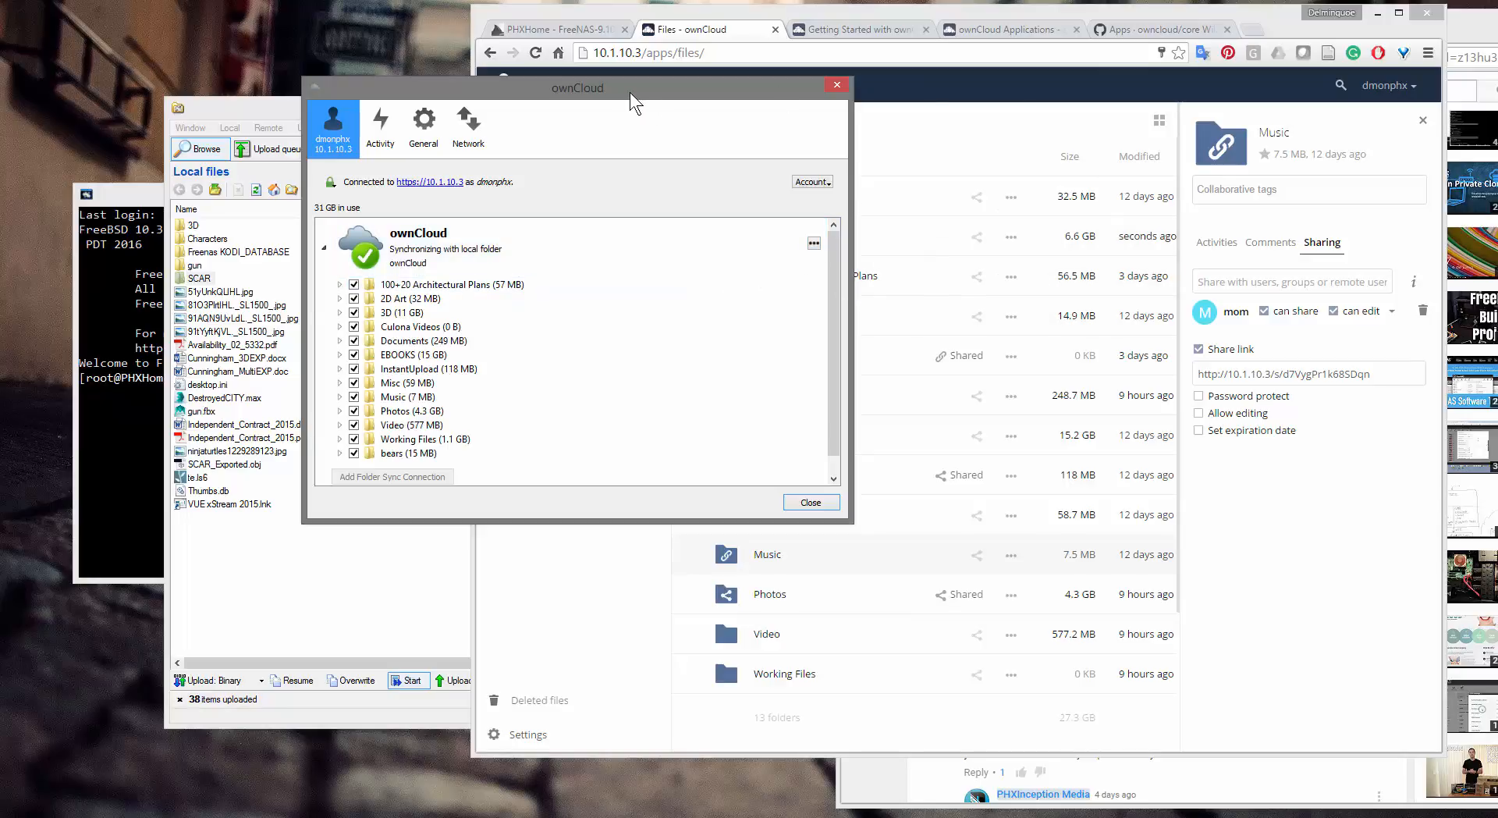
drag(613, 90, 641, 67)
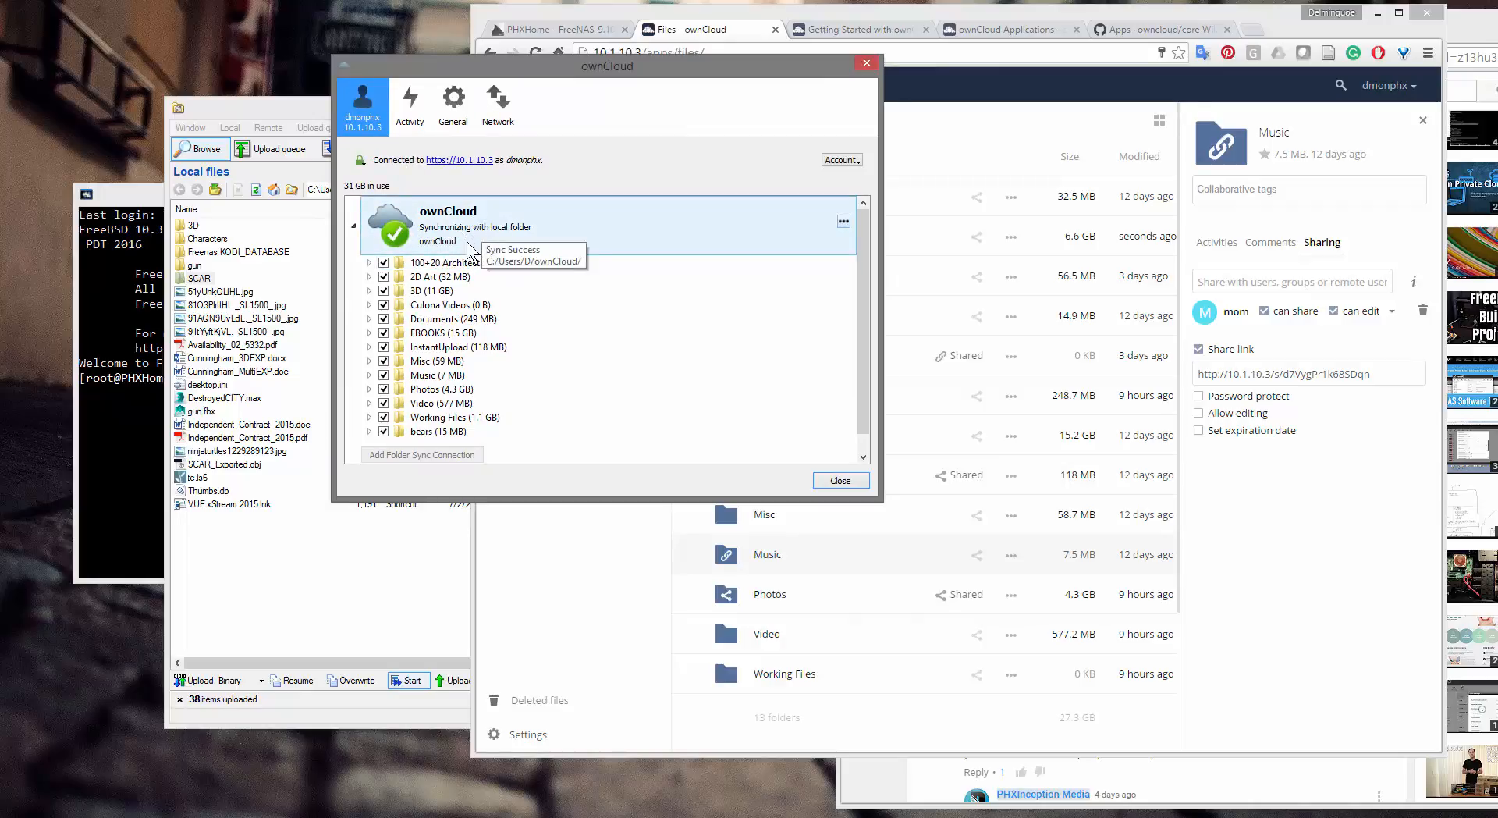
click(384, 263)
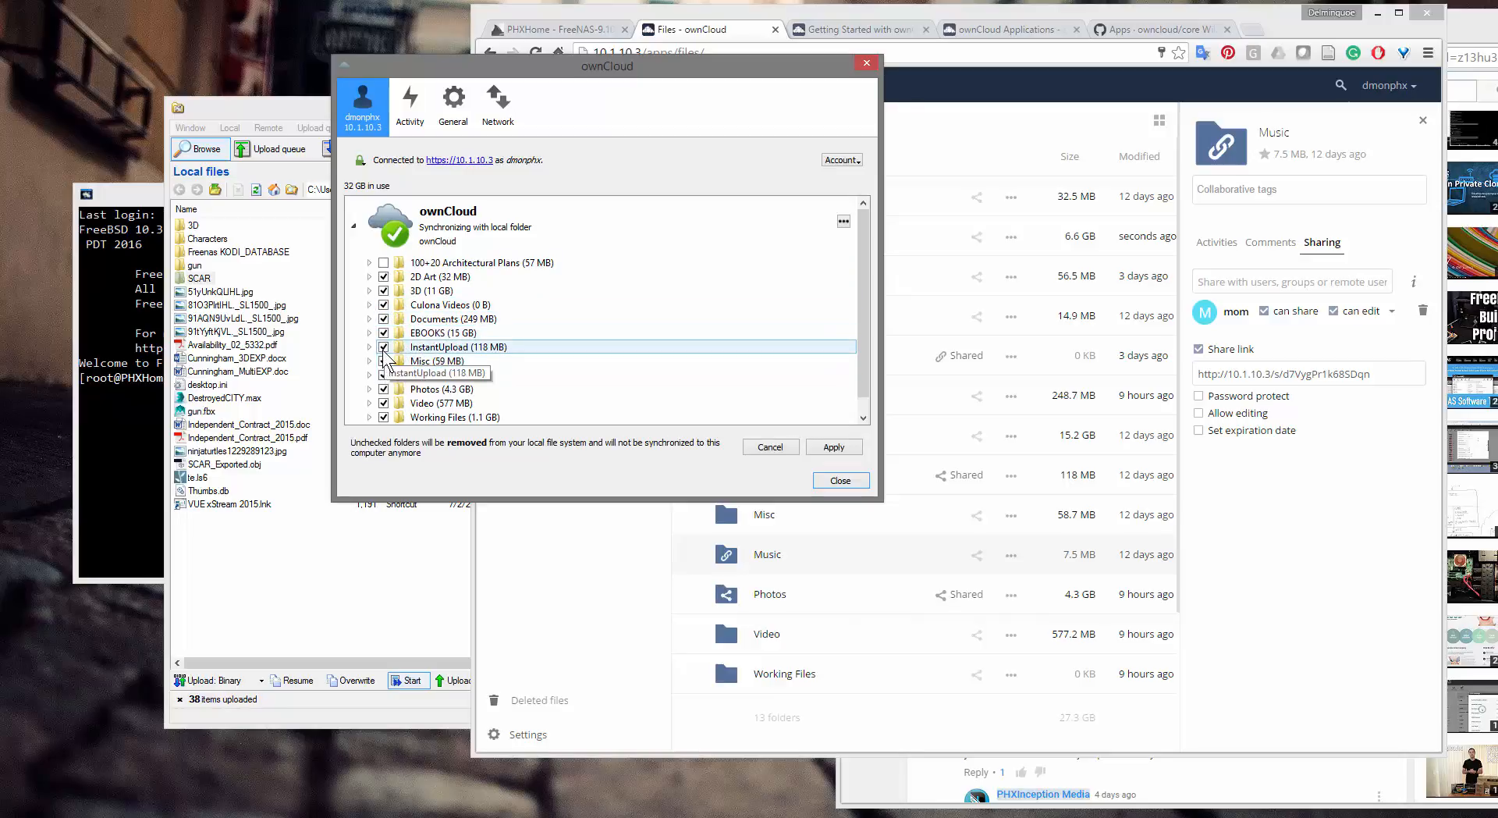
click(384, 347)
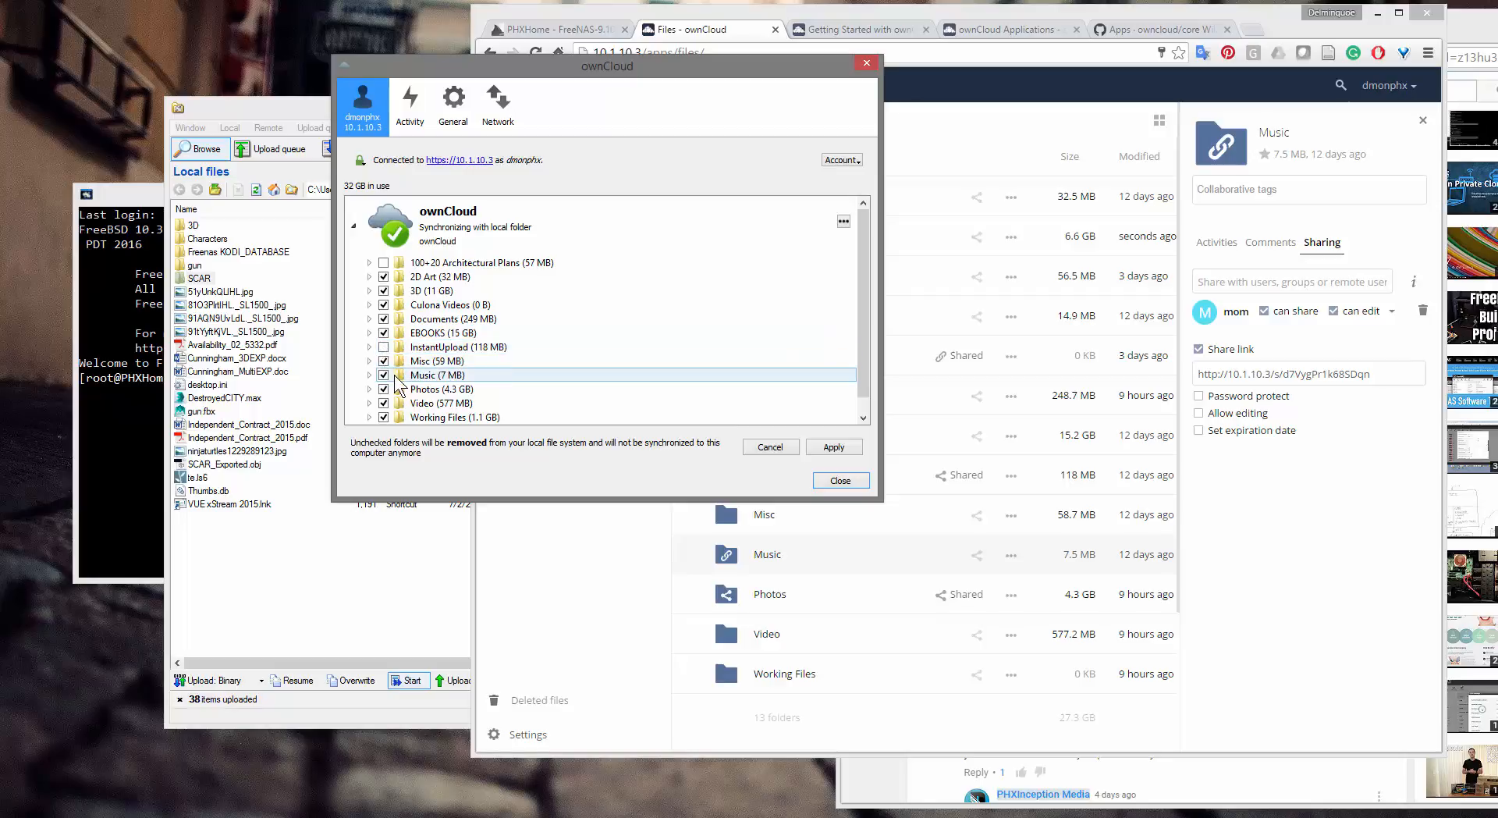
click(383, 361)
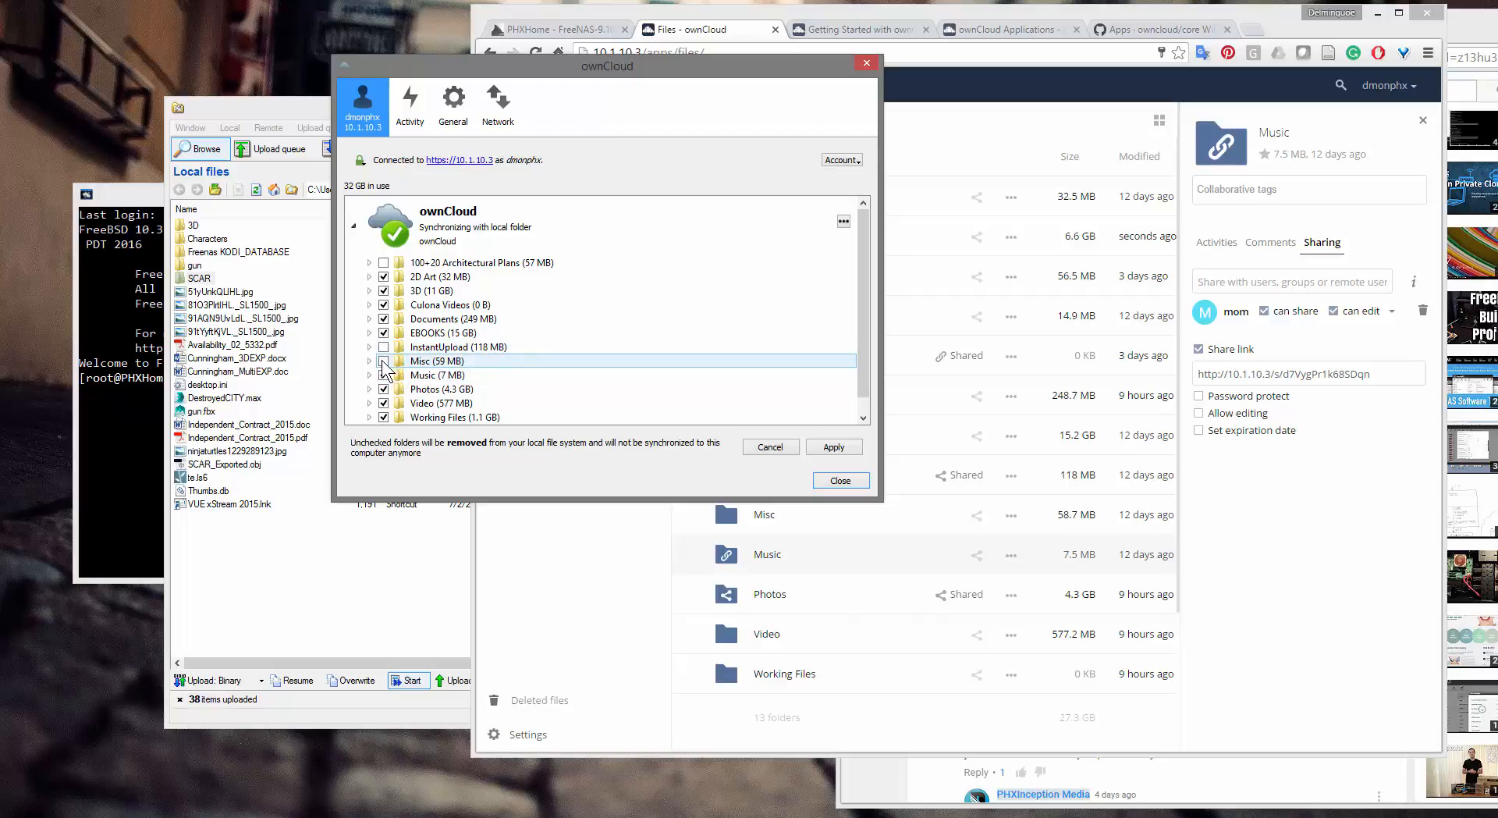
click(391, 375)
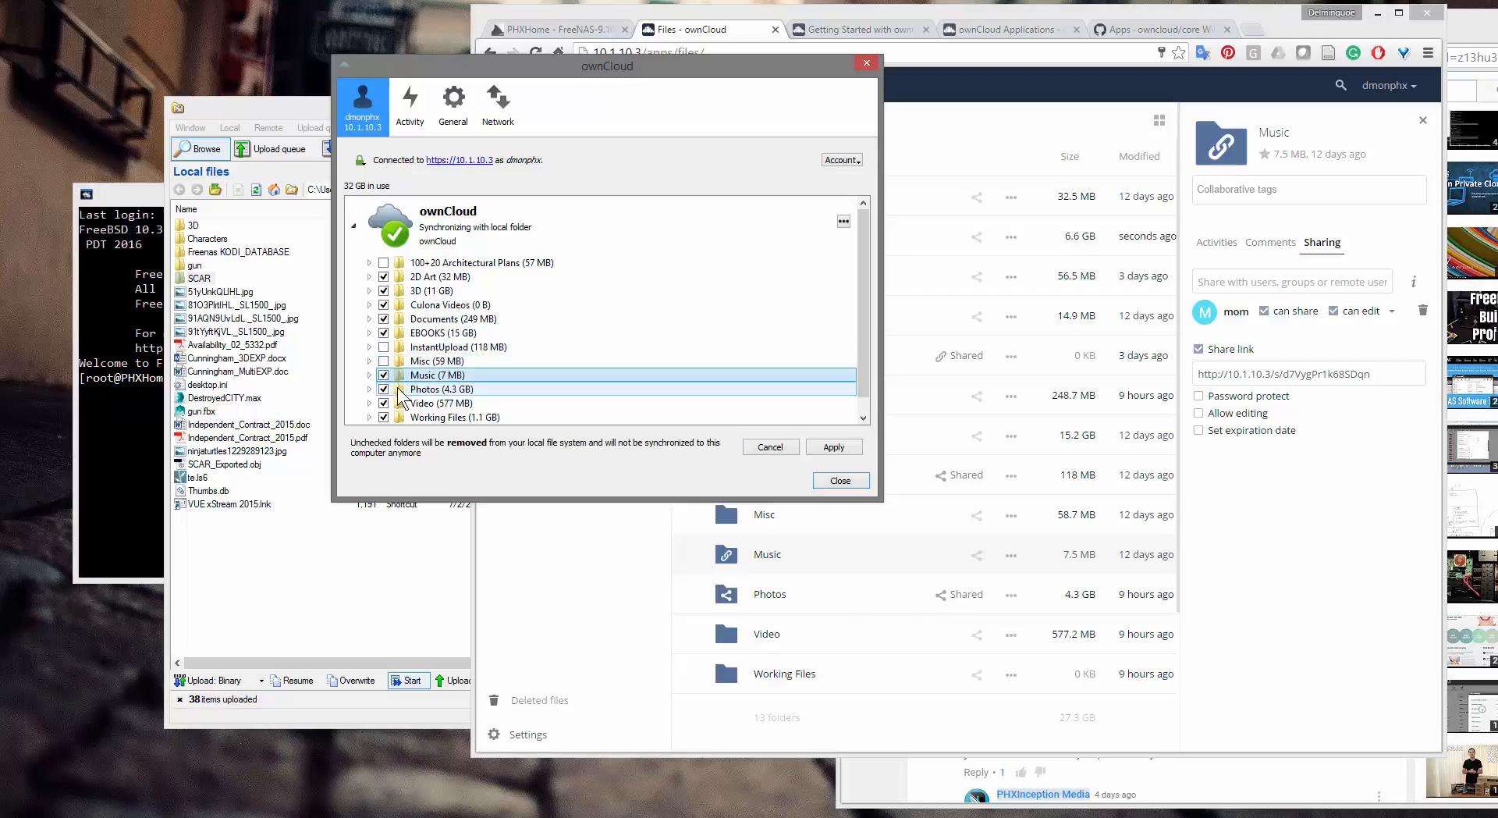
click(383, 375)
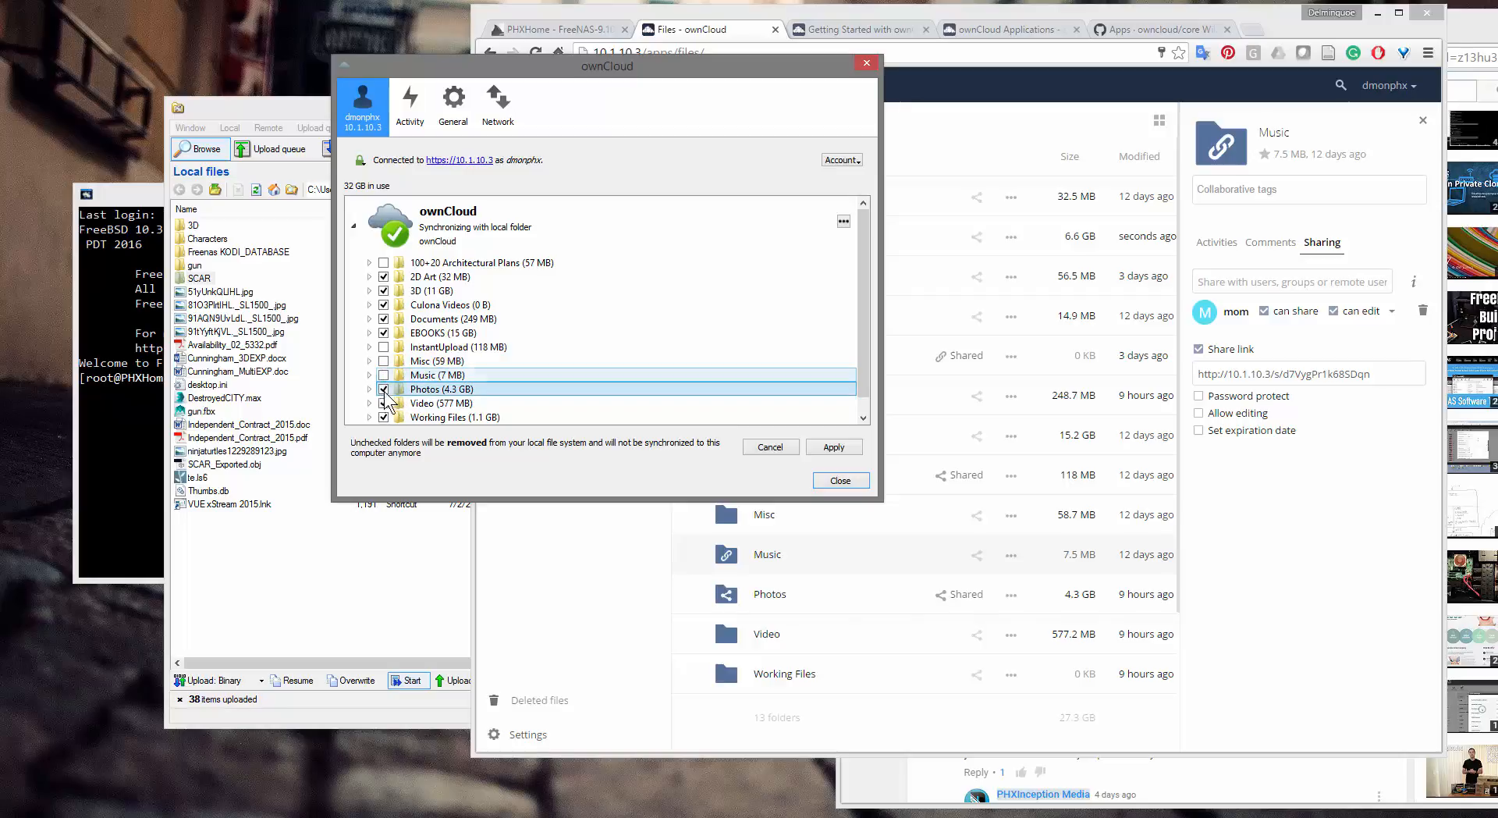
scroll(407, 387, down, 2)
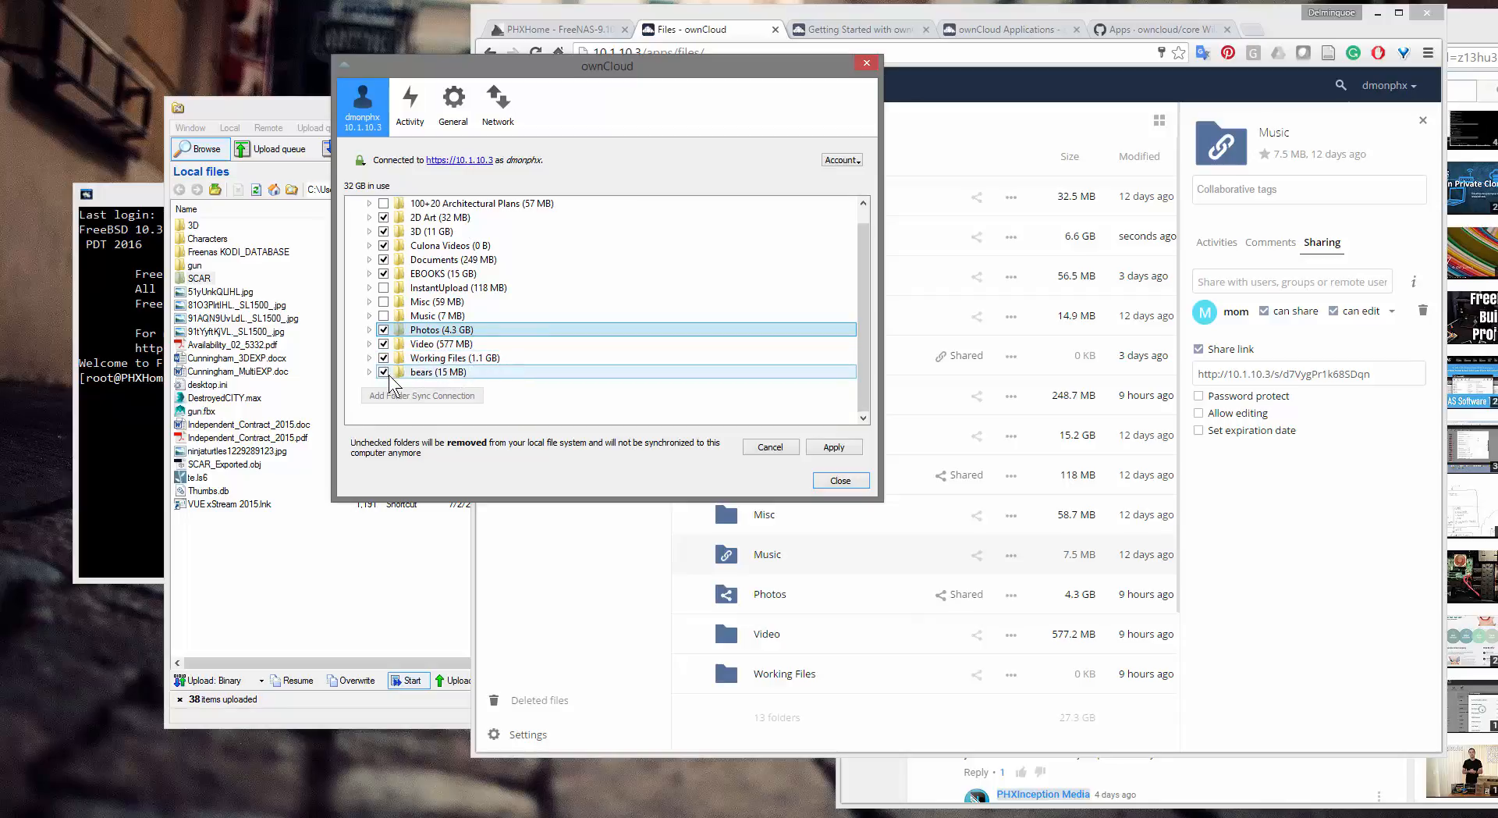
click(832, 447)
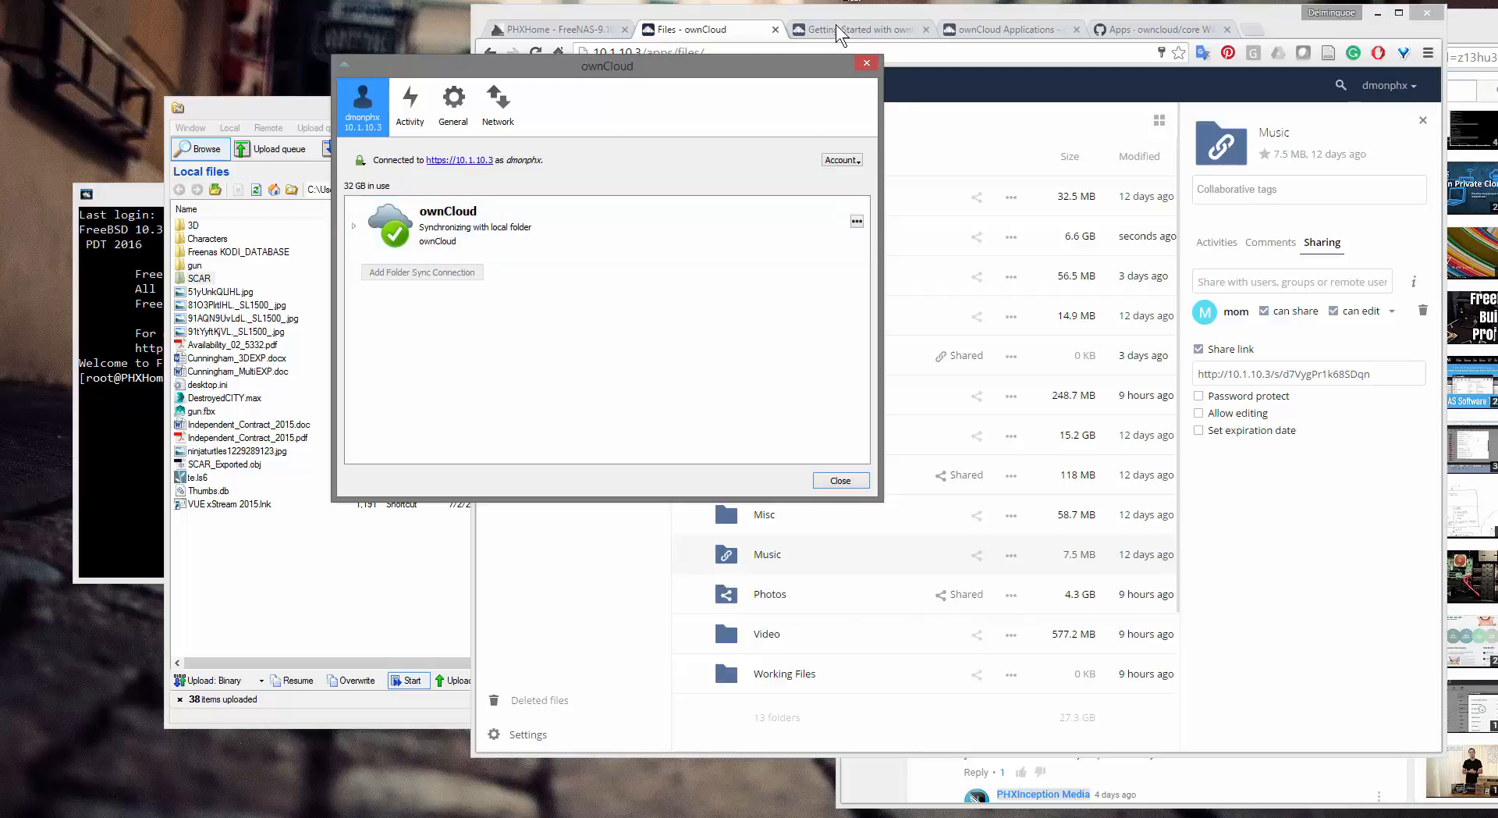
- Switch to the browser and look over the ownCloud install page, app listing and GitHub apps wiki, returning to ownCloud Files
click(727, 35)
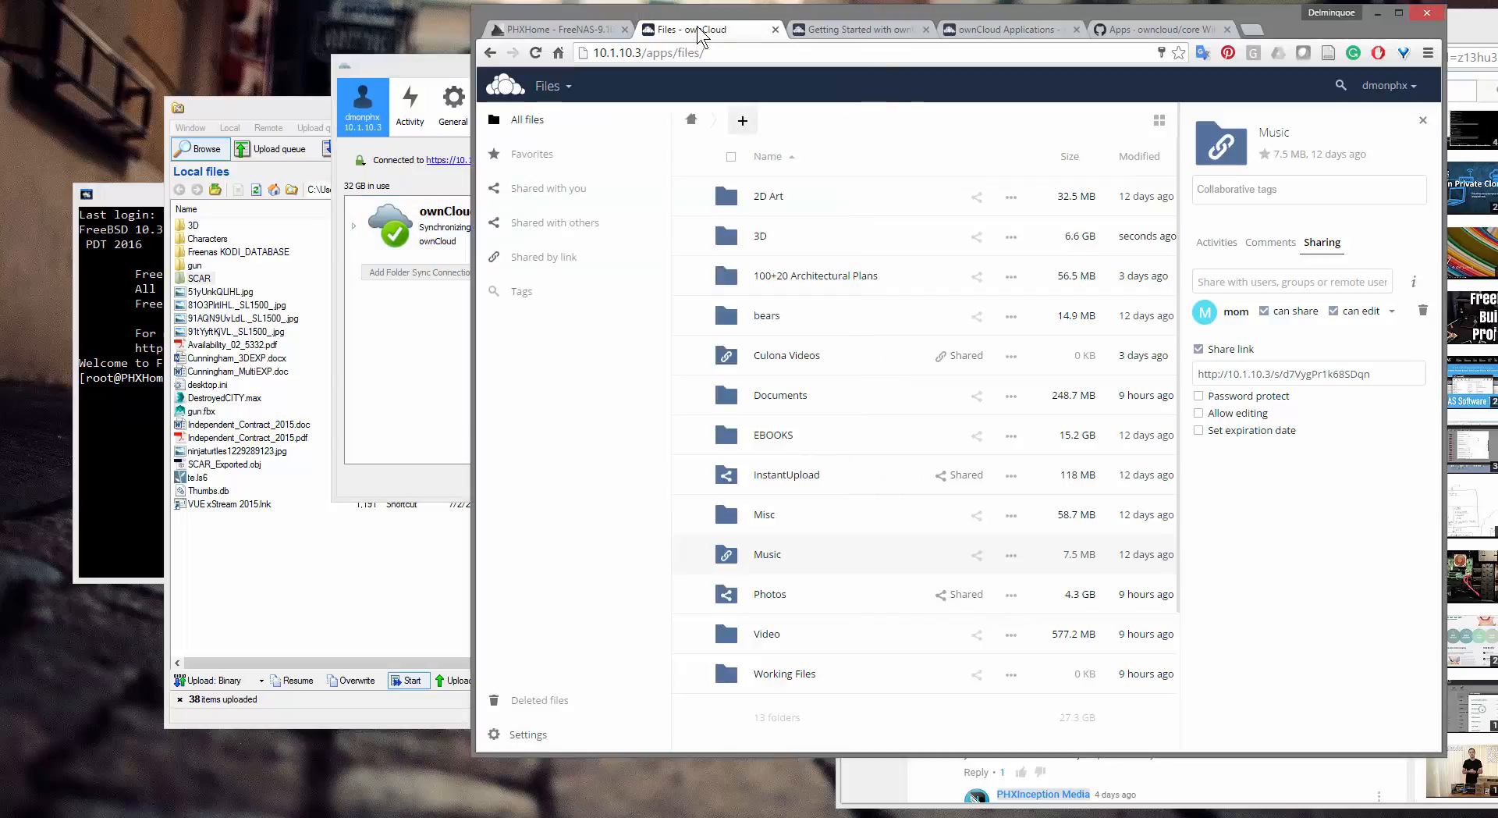
click(835, 33)
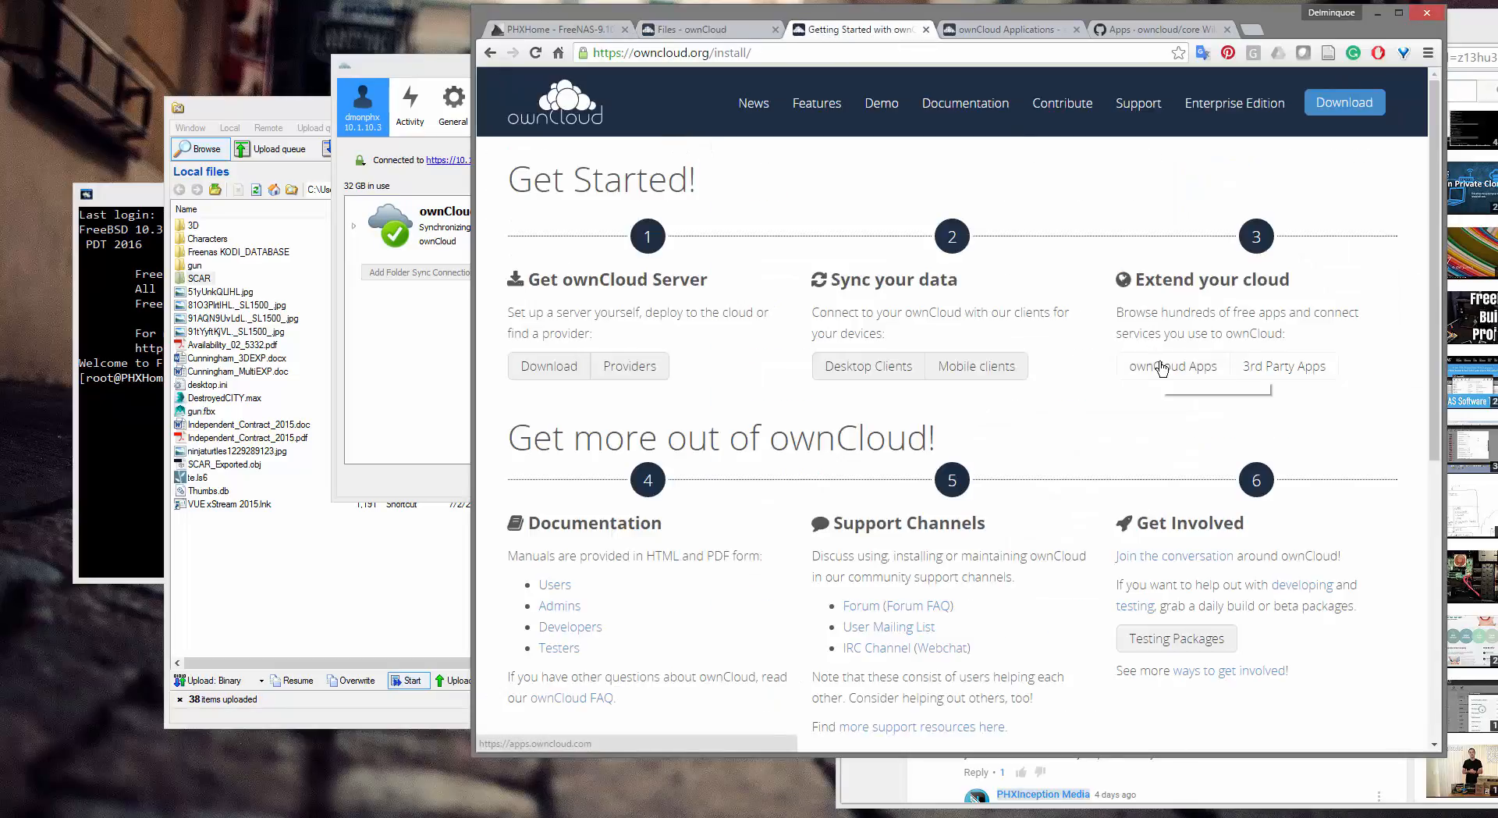
click(1026, 28)
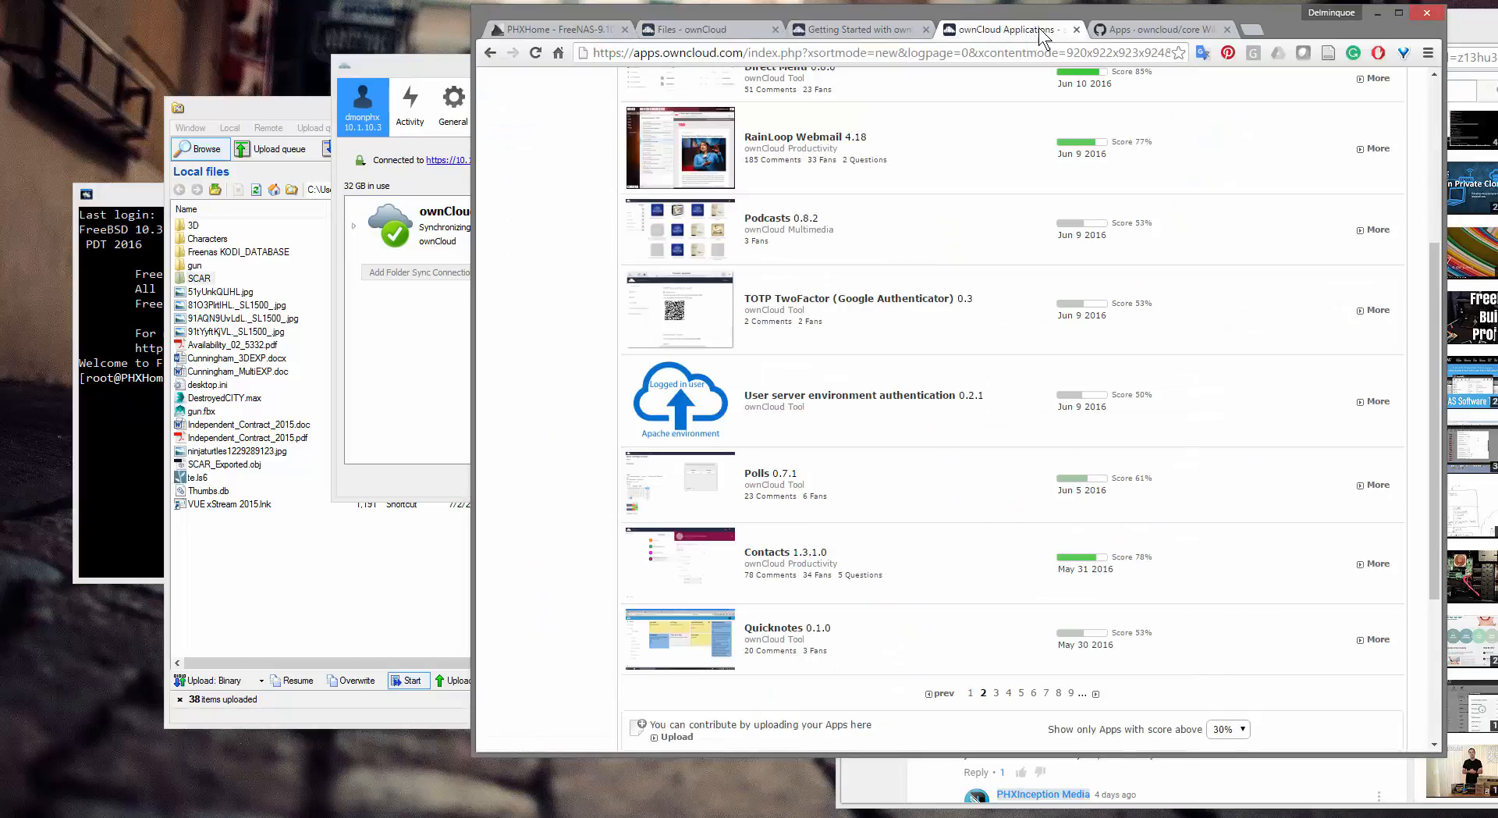
click(1152, 31)
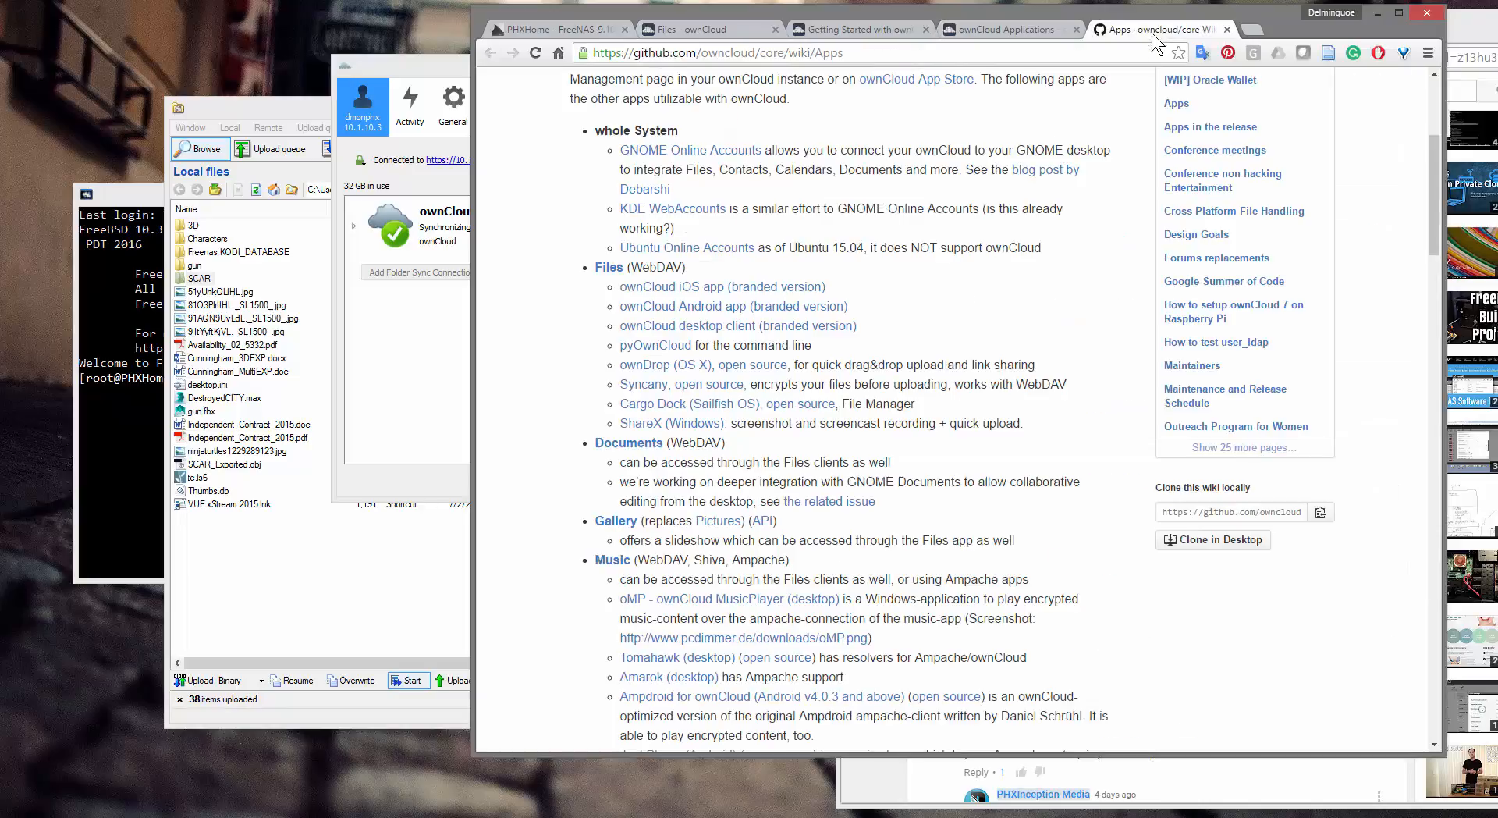
click(964, 26)
click(837, 25)
click(651, 31)
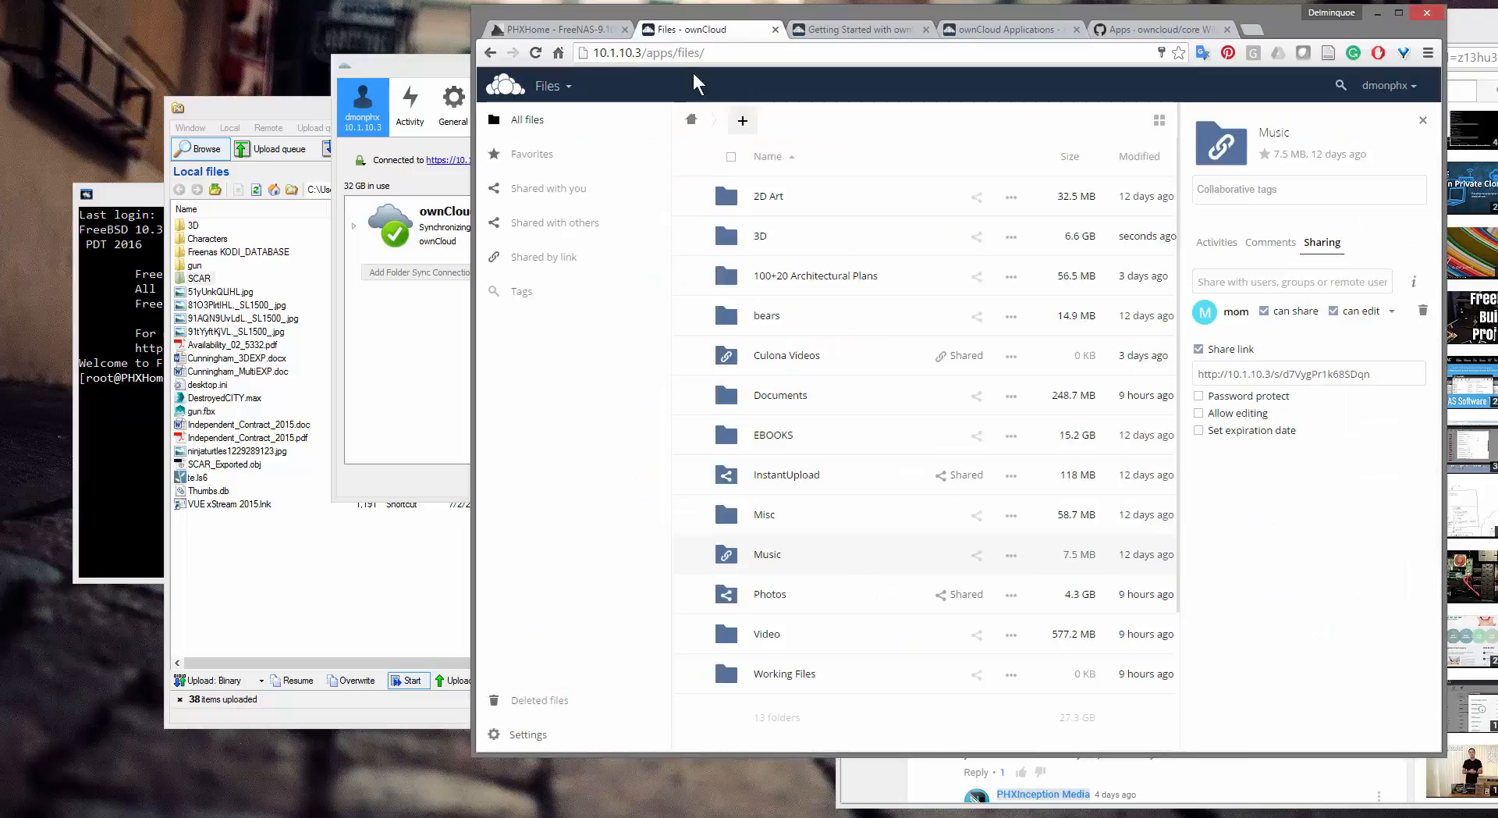
- Look through the enabled apps in ownCloud's app management and return to Files
click(545, 91)
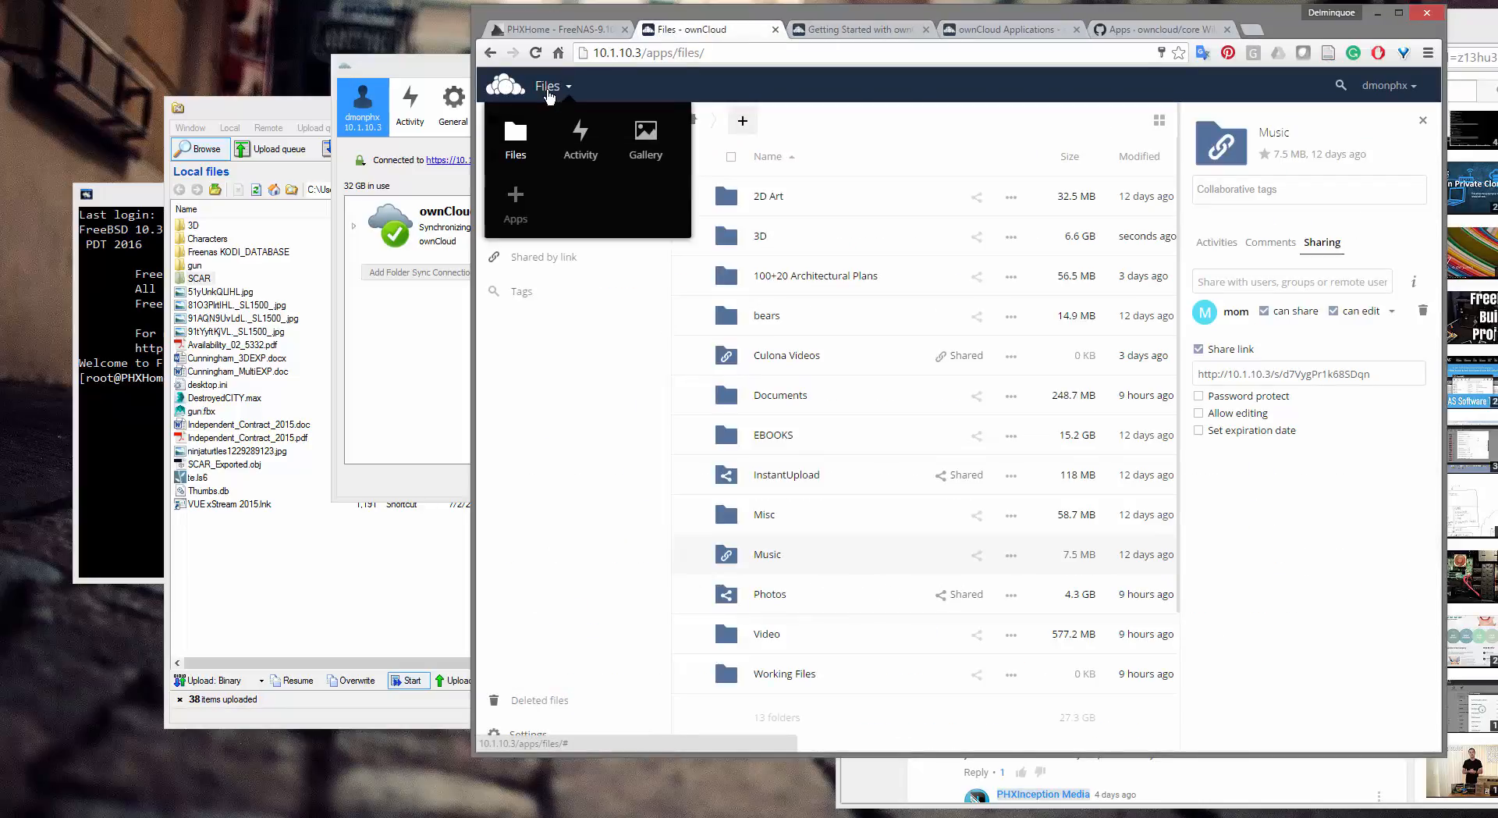
click(515, 199)
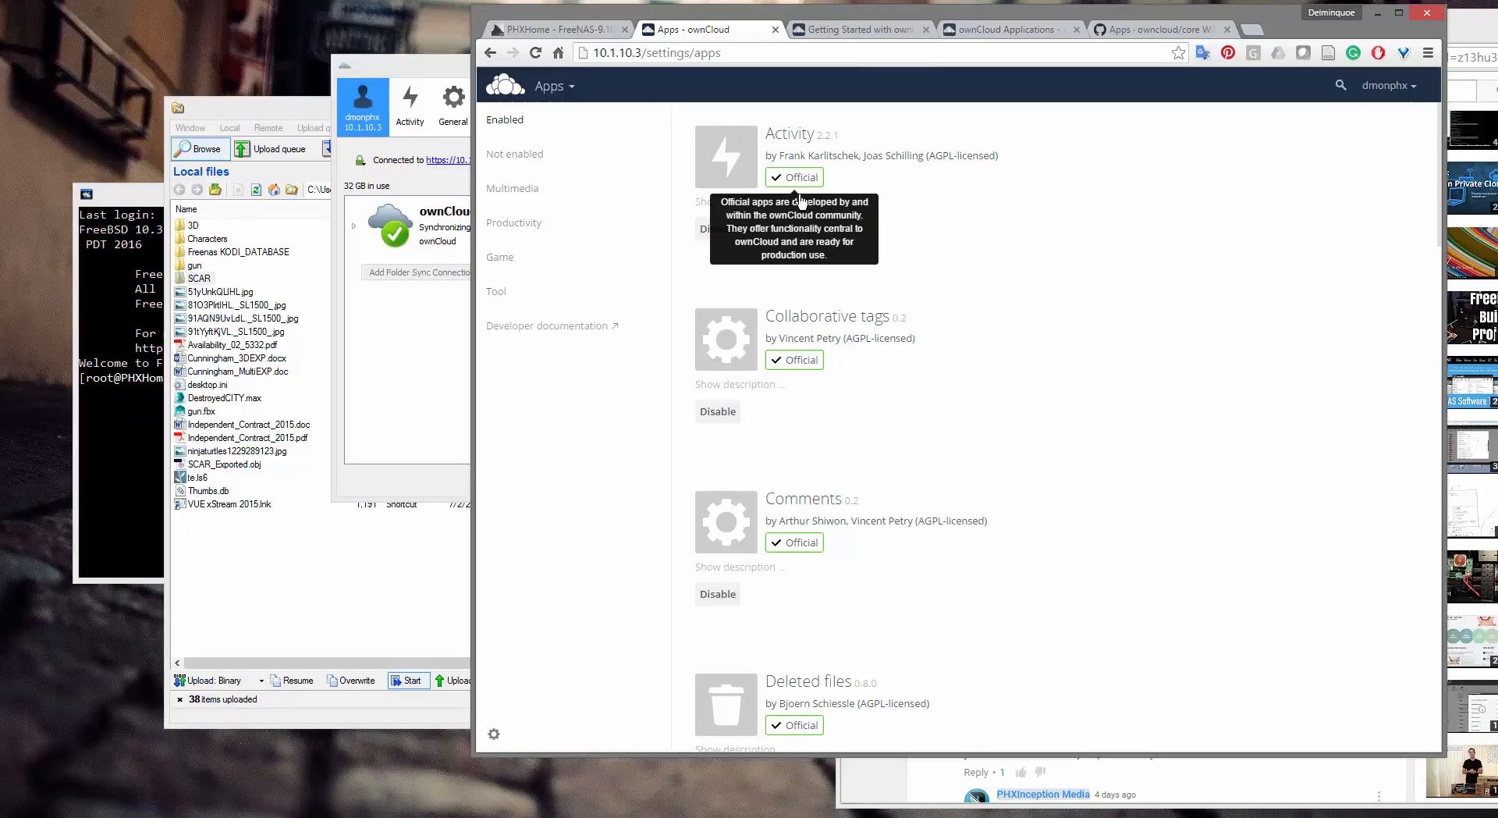
scroll(835, 230, down, 4)
scroll(900, 252, down, 20)
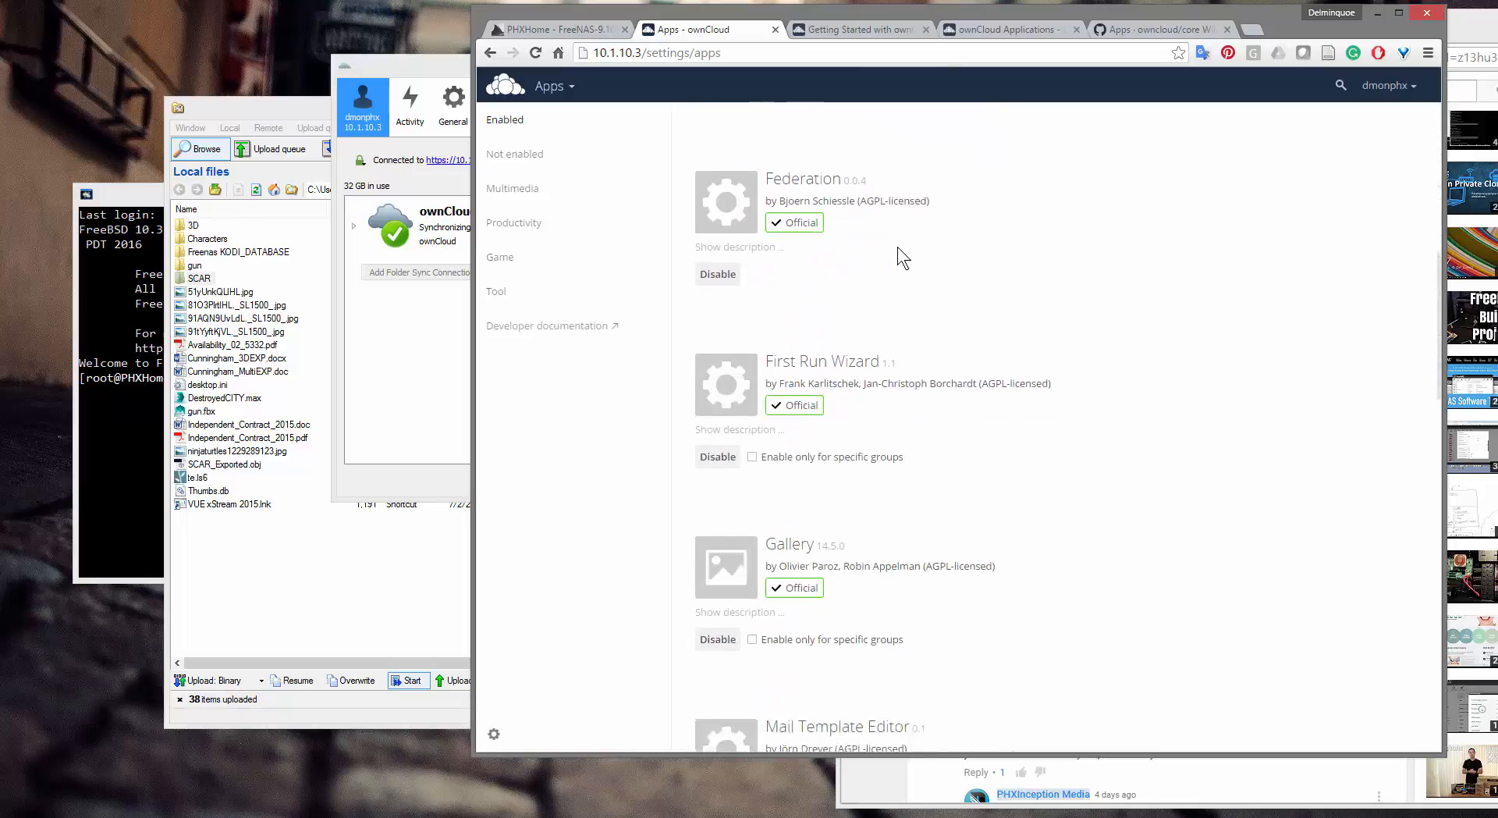
scroll(900, 253, down, 4)
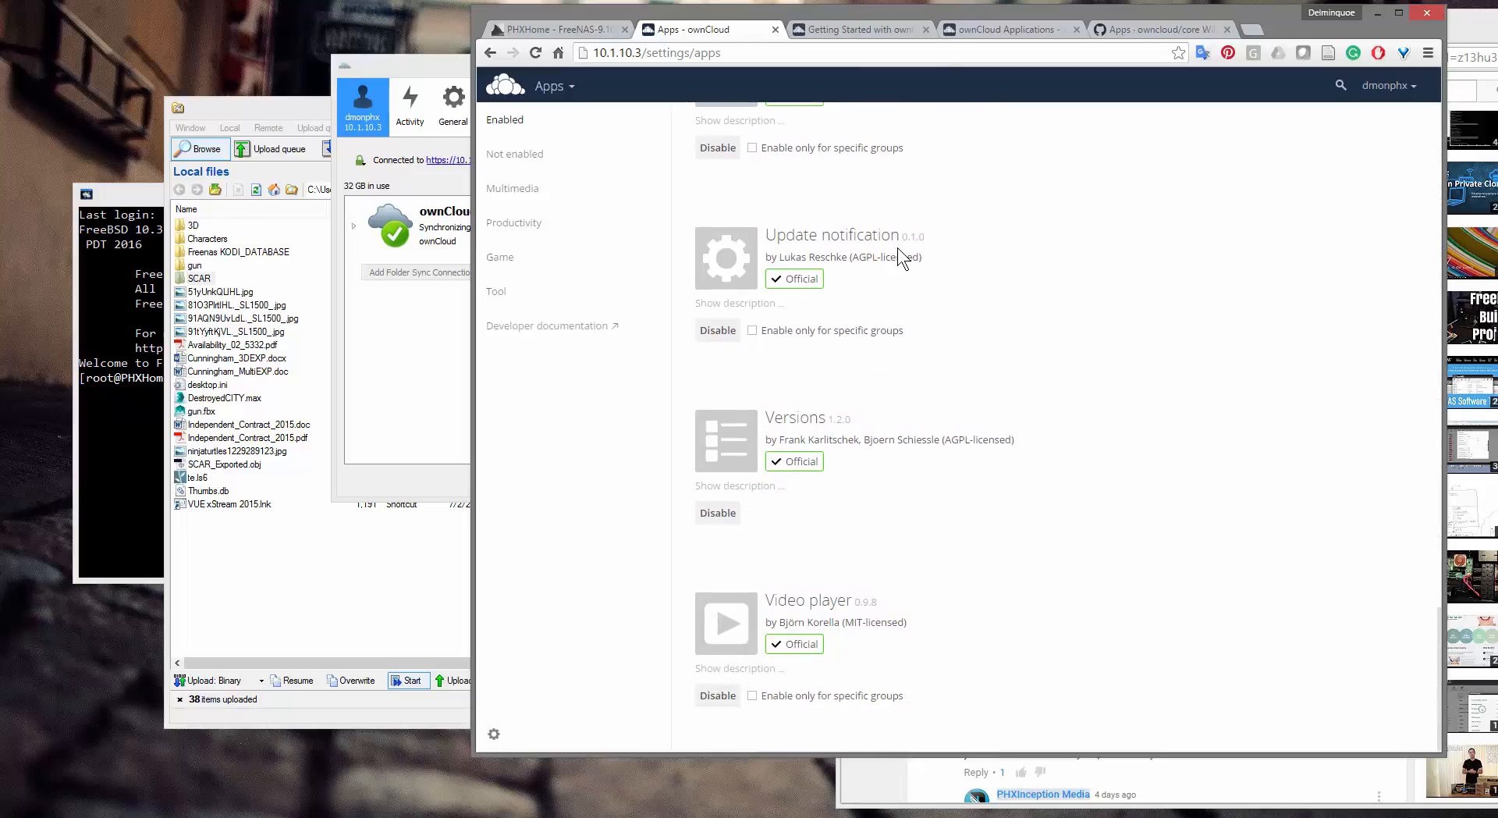
scroll(897, 246, up, 20)
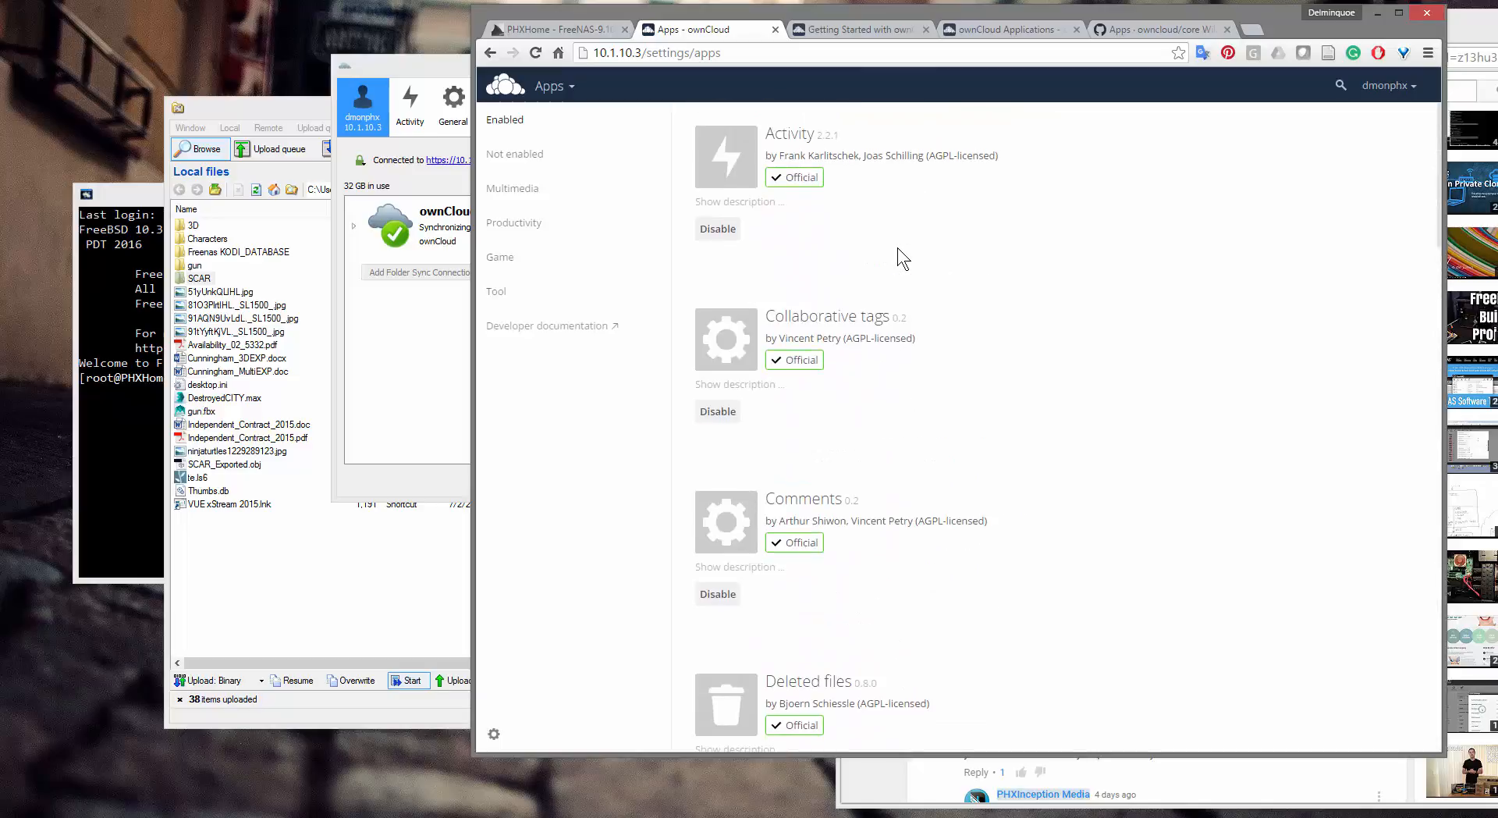
click(546, 88)
click(516, 138)
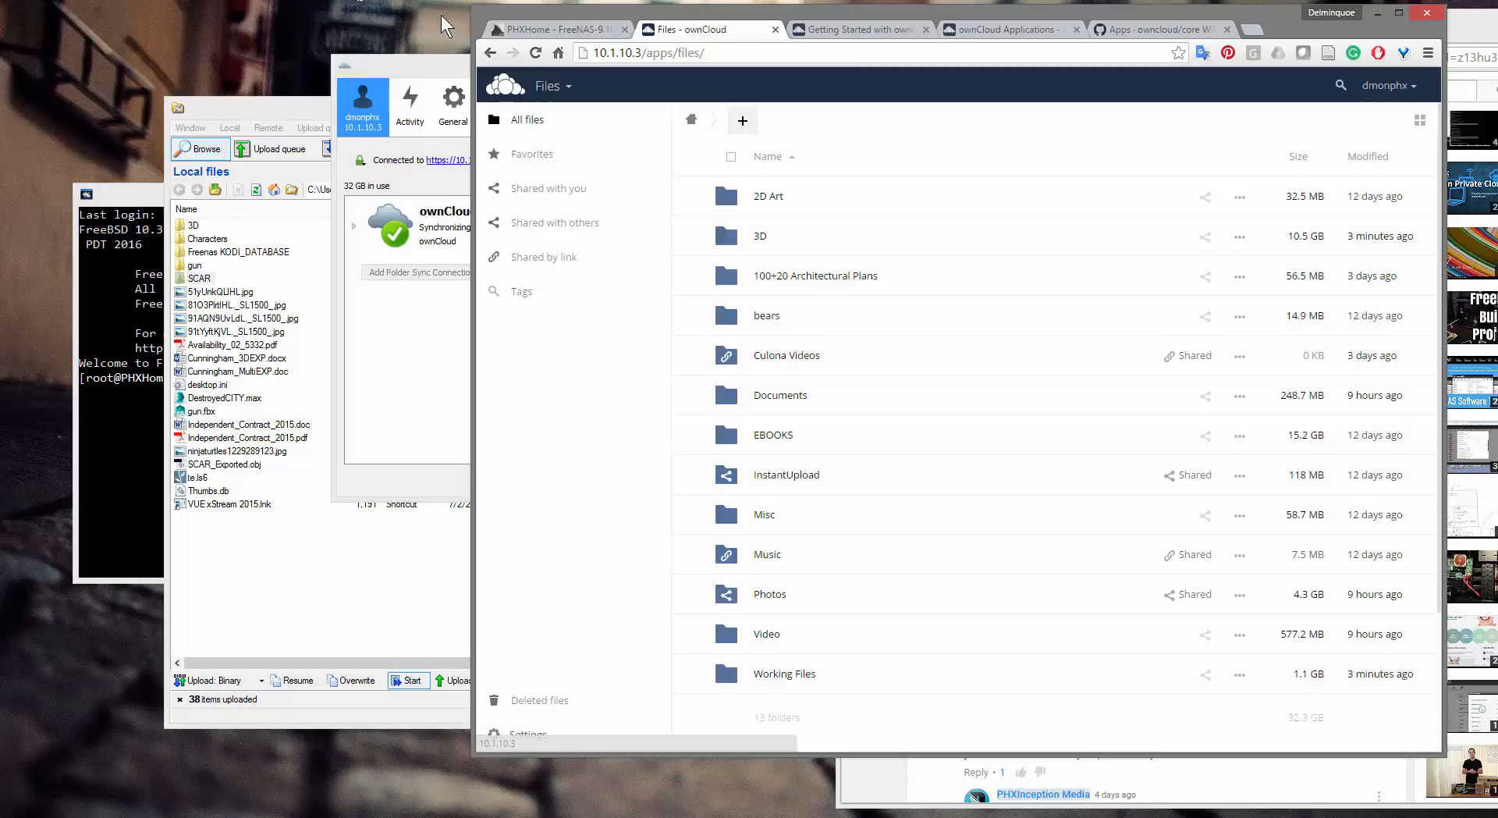
- Examine the storage volumes in FreeNAS, collapsing and re-expanding the PHXRENDER dataset
click(534, 30)
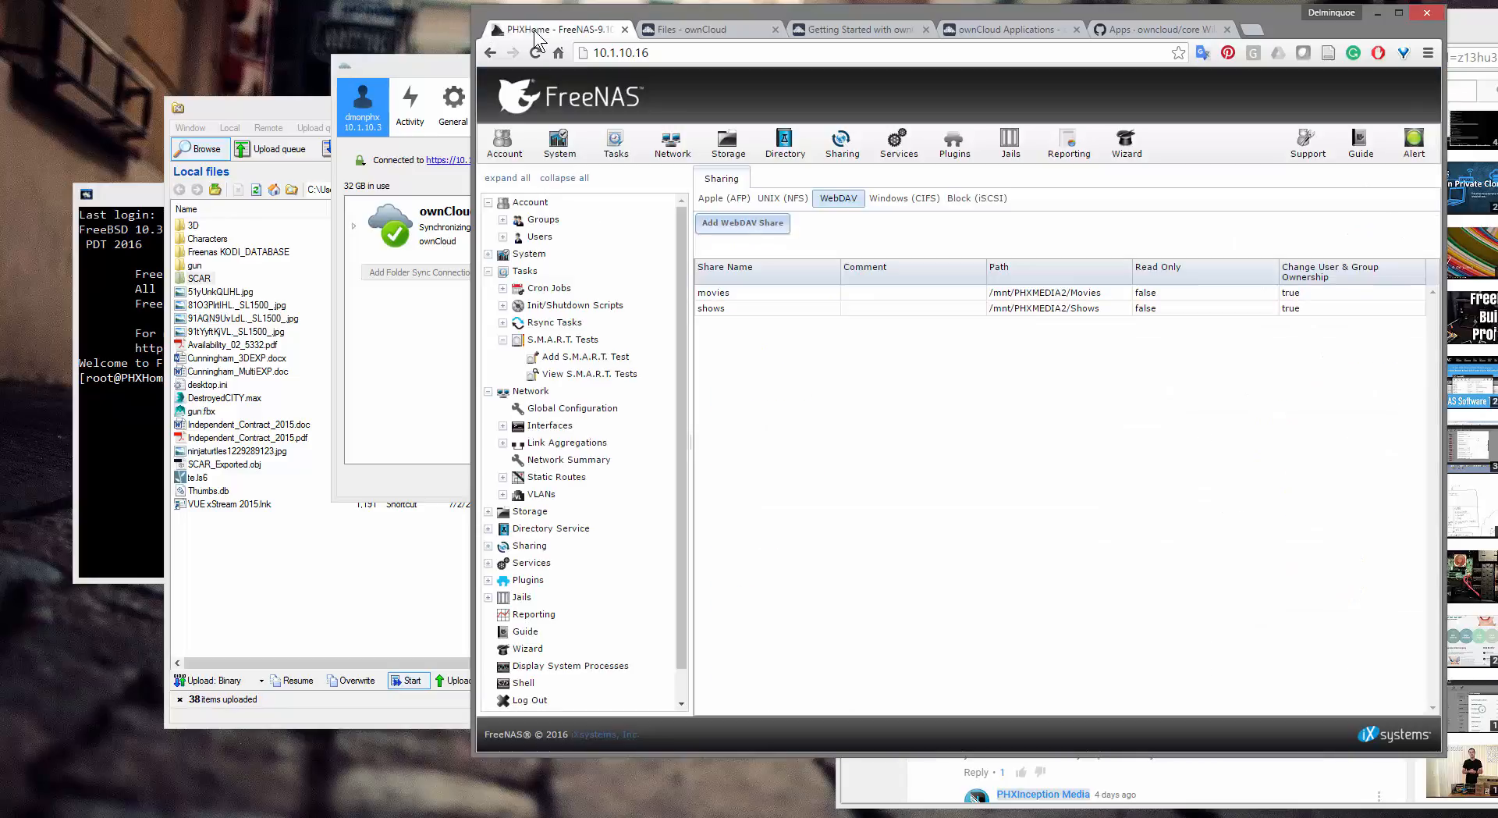
click(716, 145)
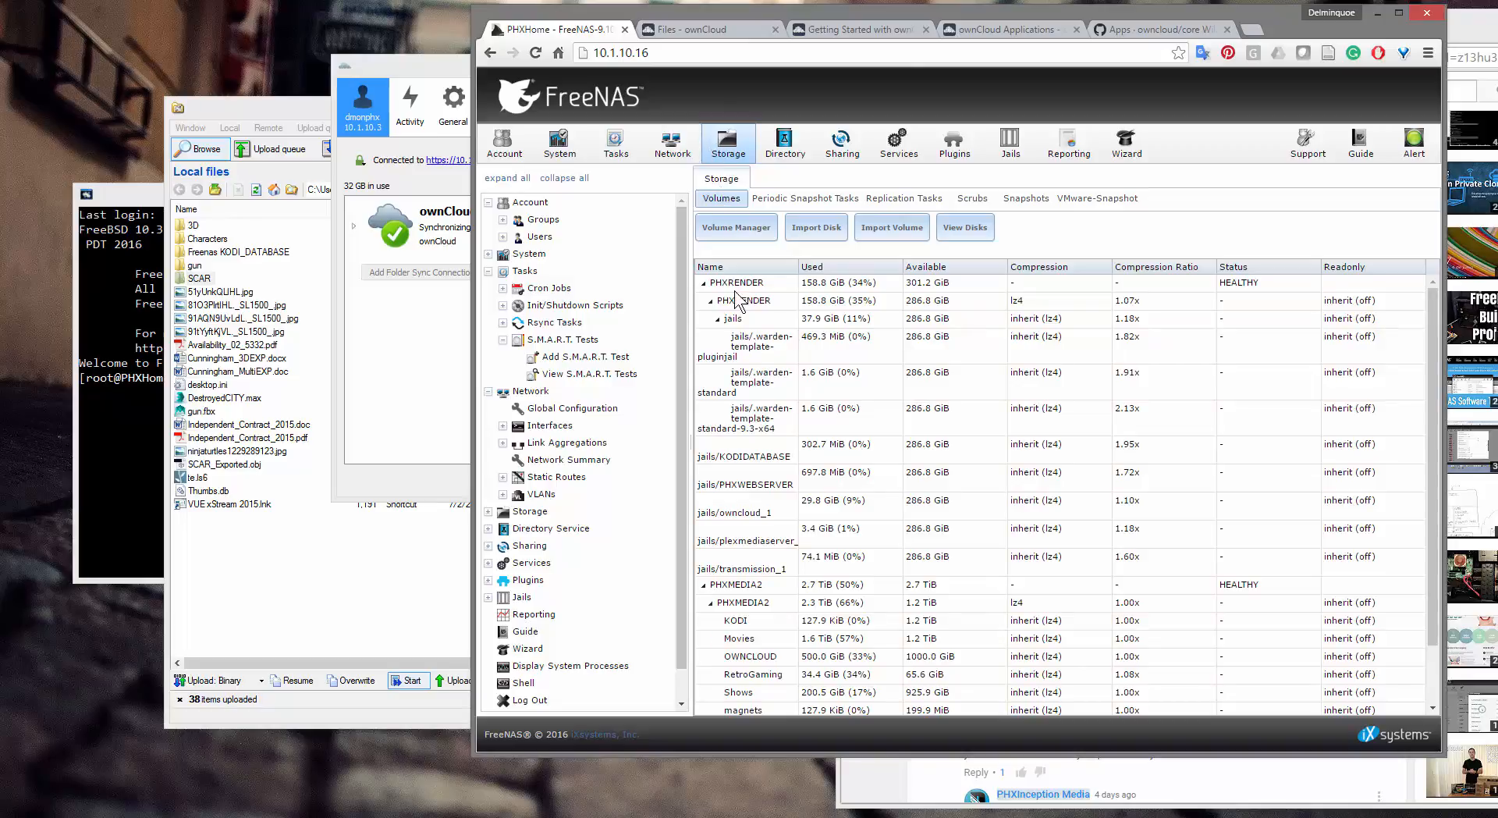
click(712, 302)
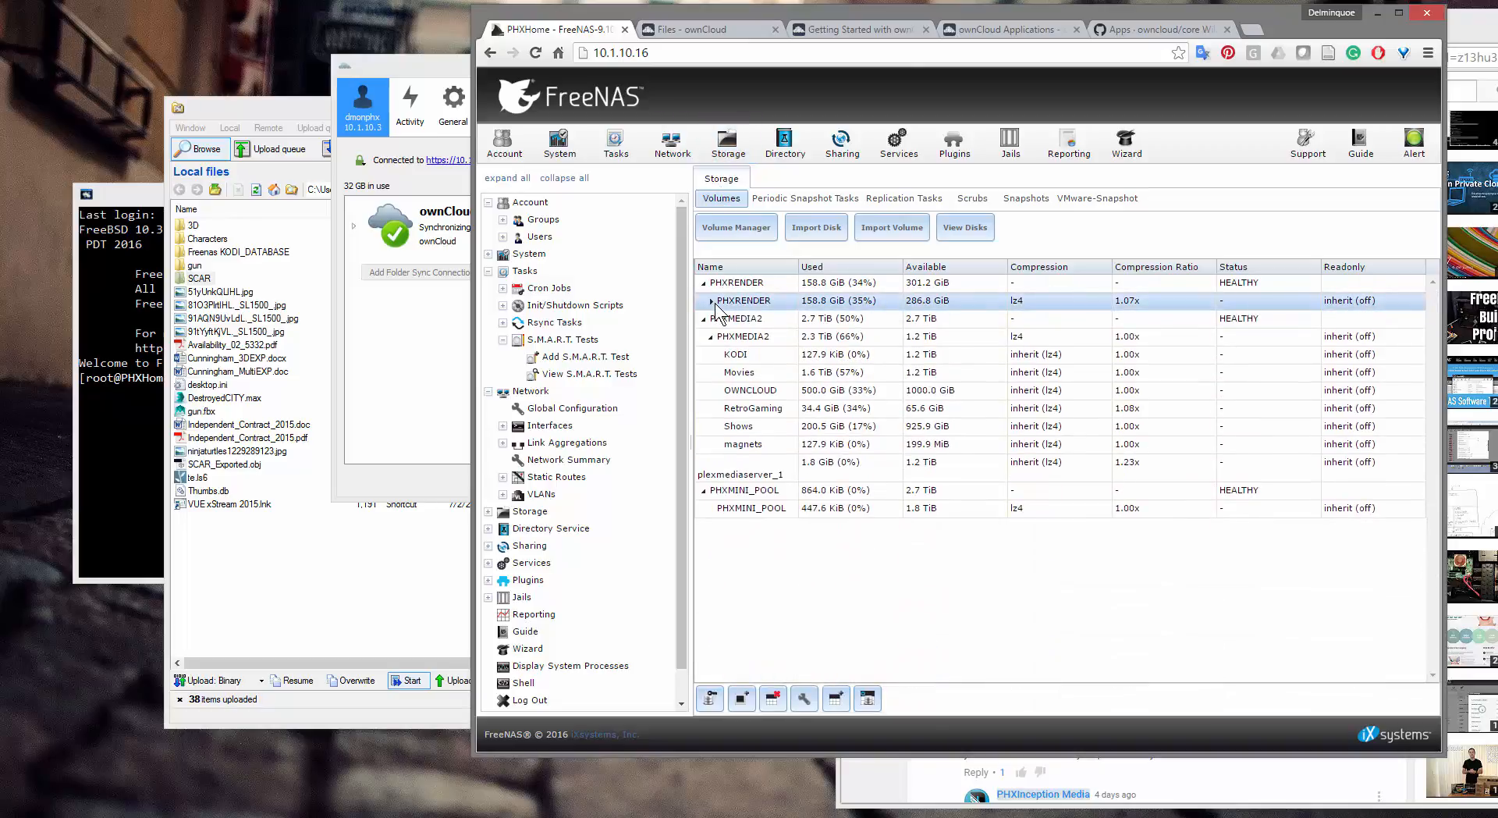
click(712, 302)
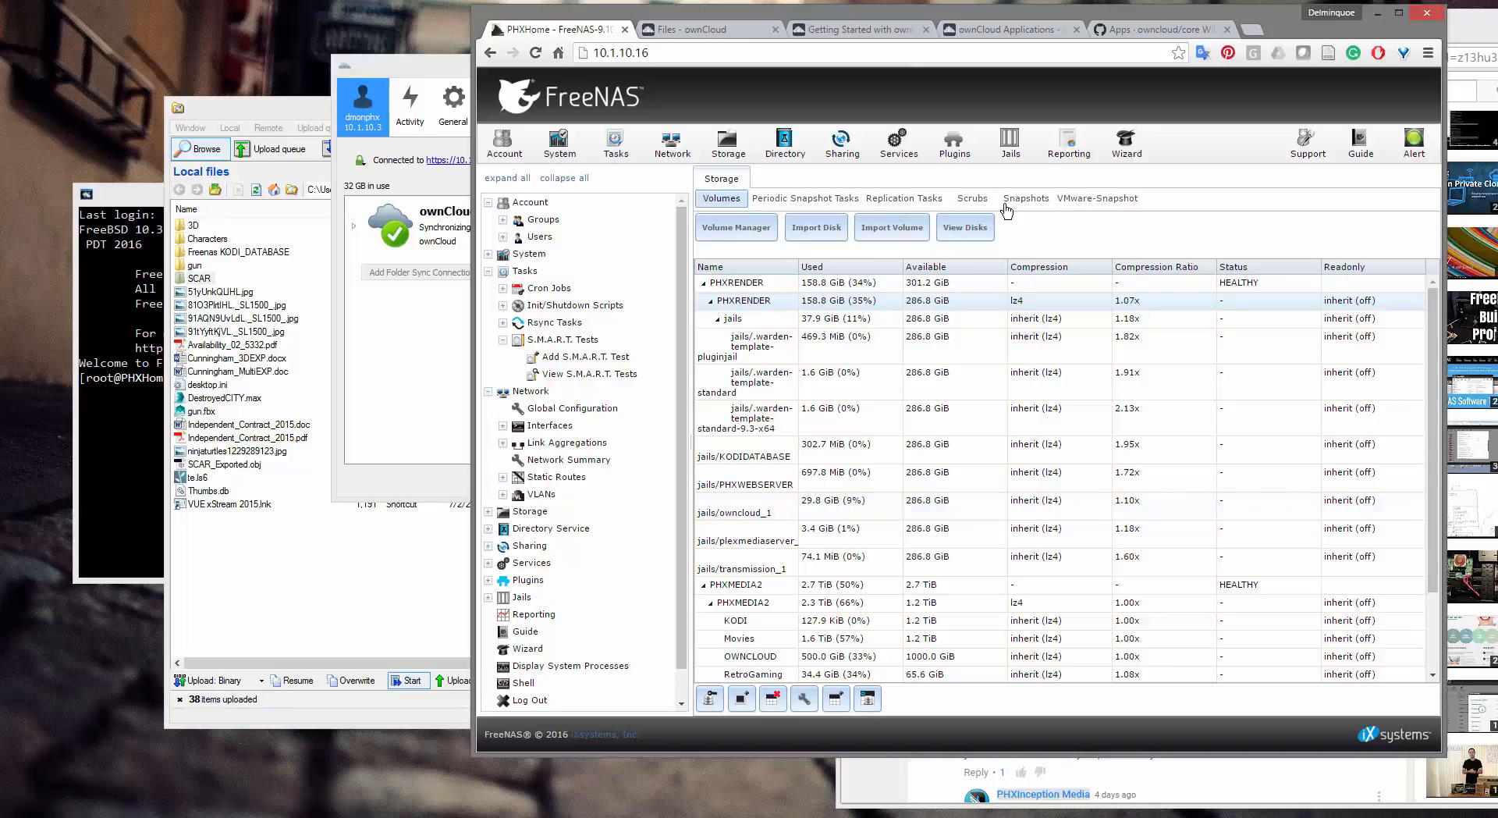
- Check the FreeNAS jails and their storage mounts, and return to the storage volumes in a maximized browser window
click(1011, 142)
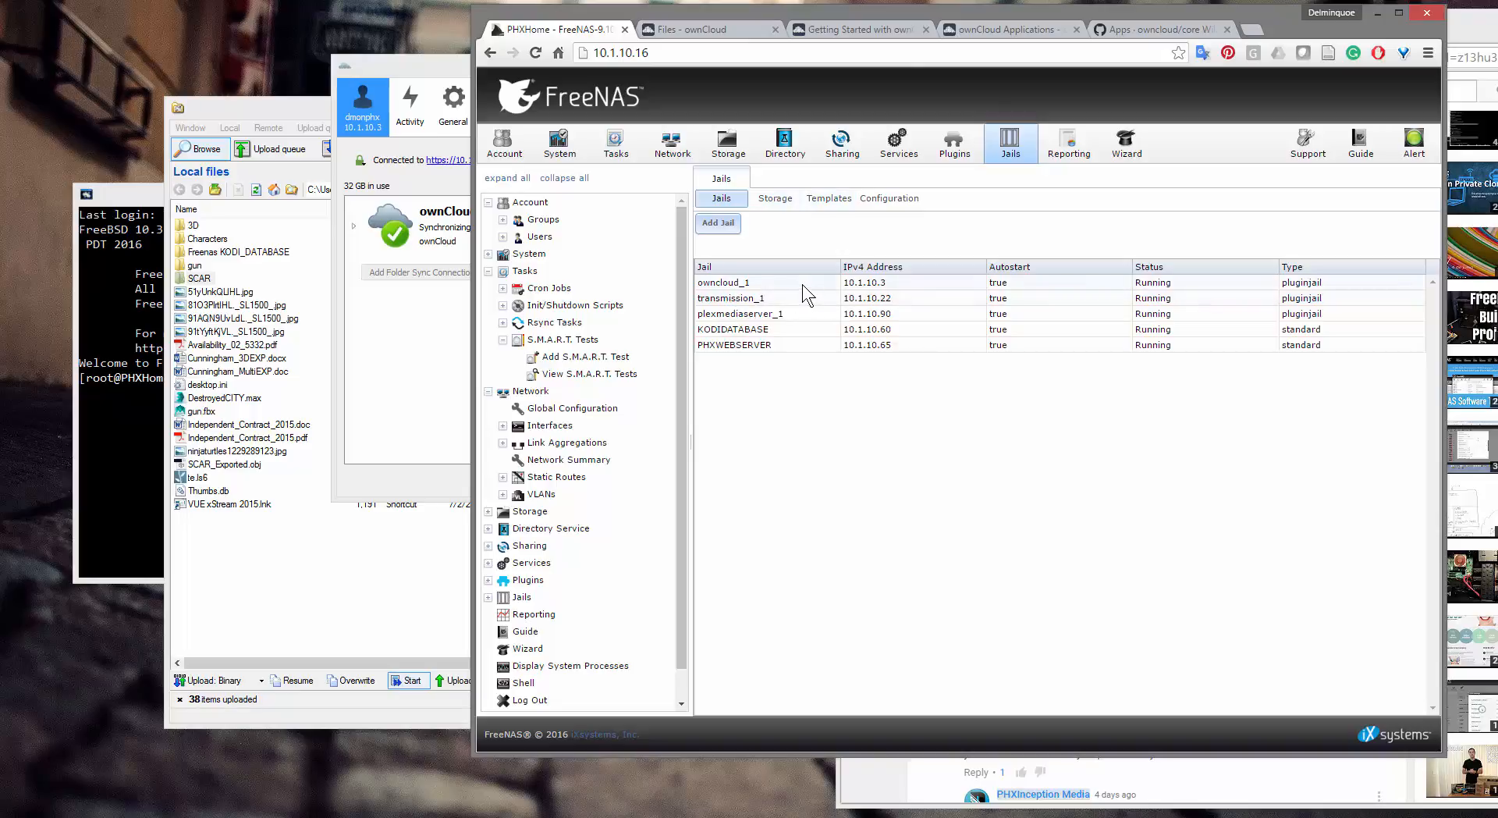
click(778, 200)
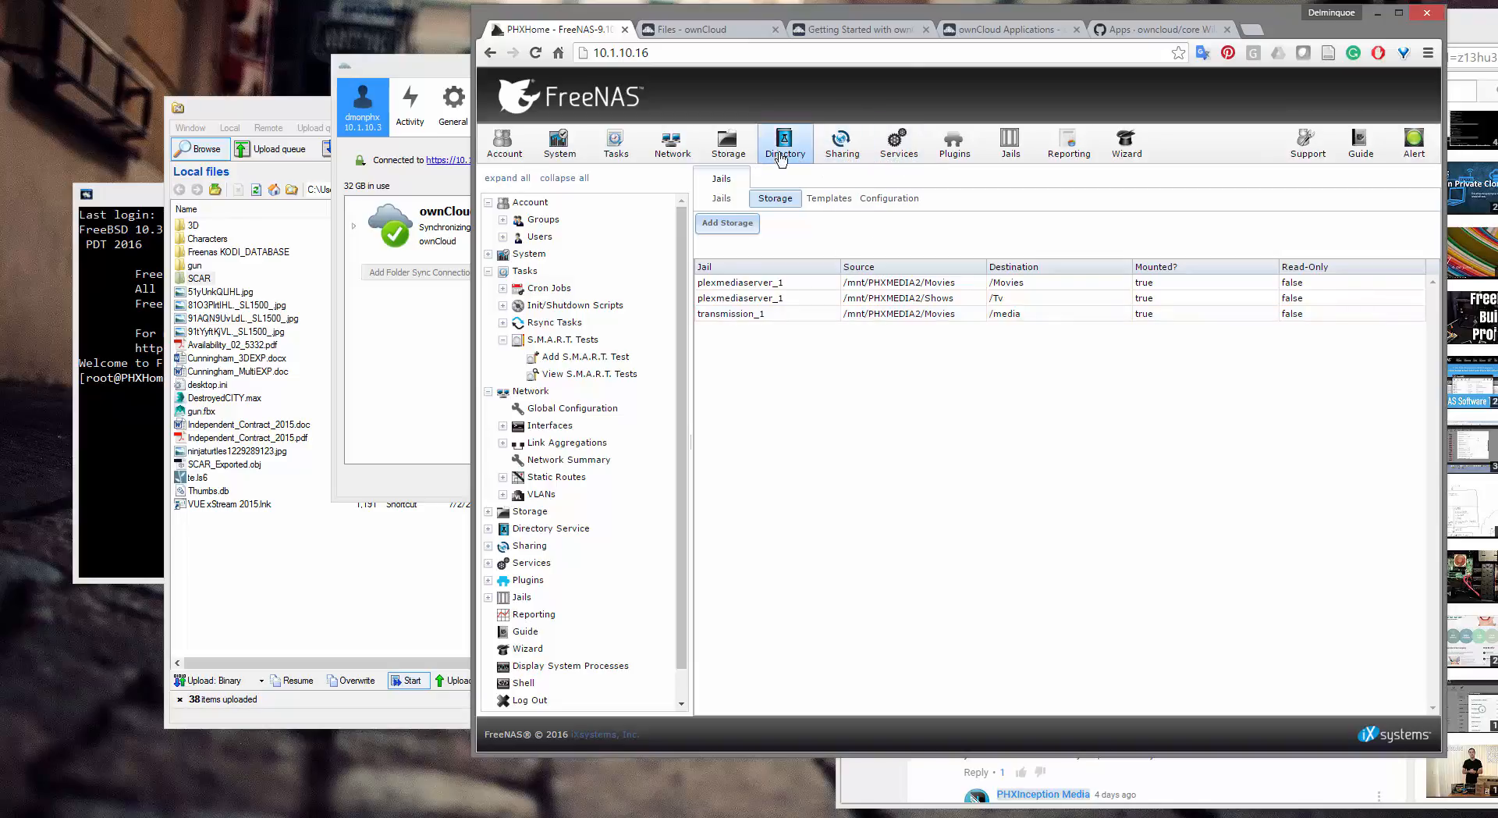
click(745, 153)
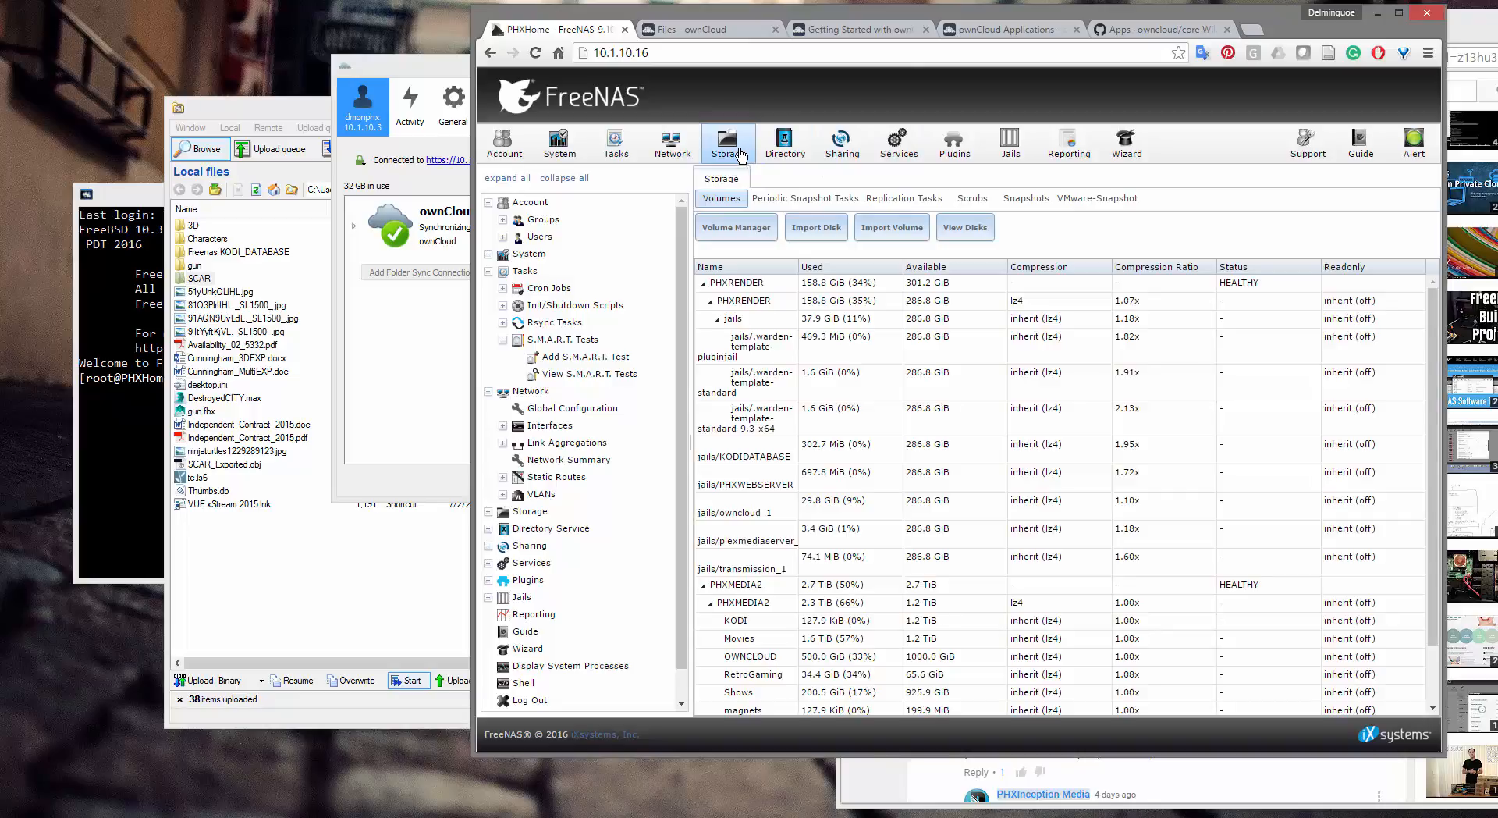
scroll(845, 418, down, 2)
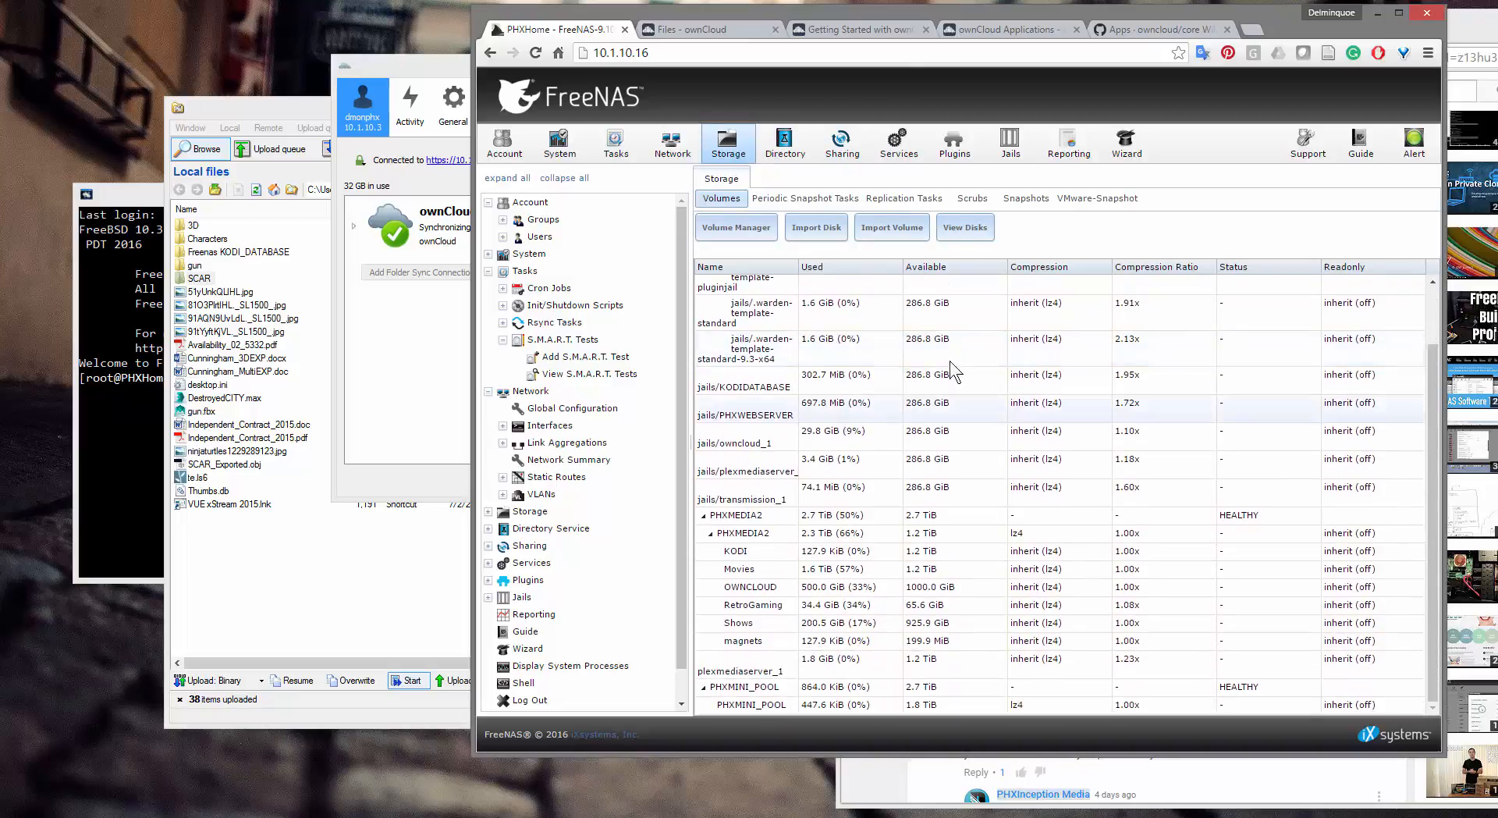
double_click(1275, 12)
click(308, 323)
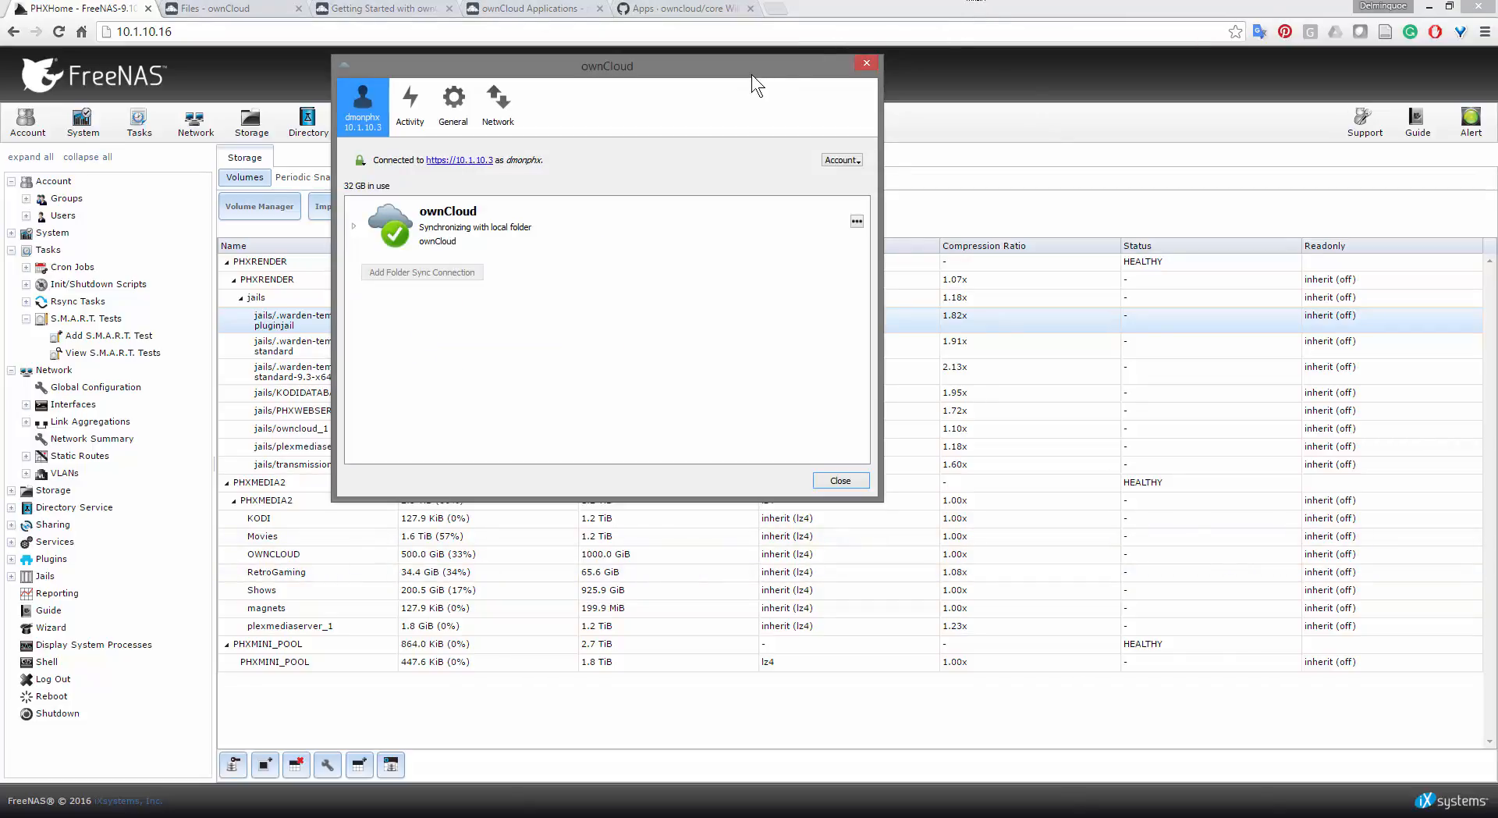
- Move the ownCloud desktop client window aside and review its sync activity, network and general settings
drag(751, 73, 922, 88)
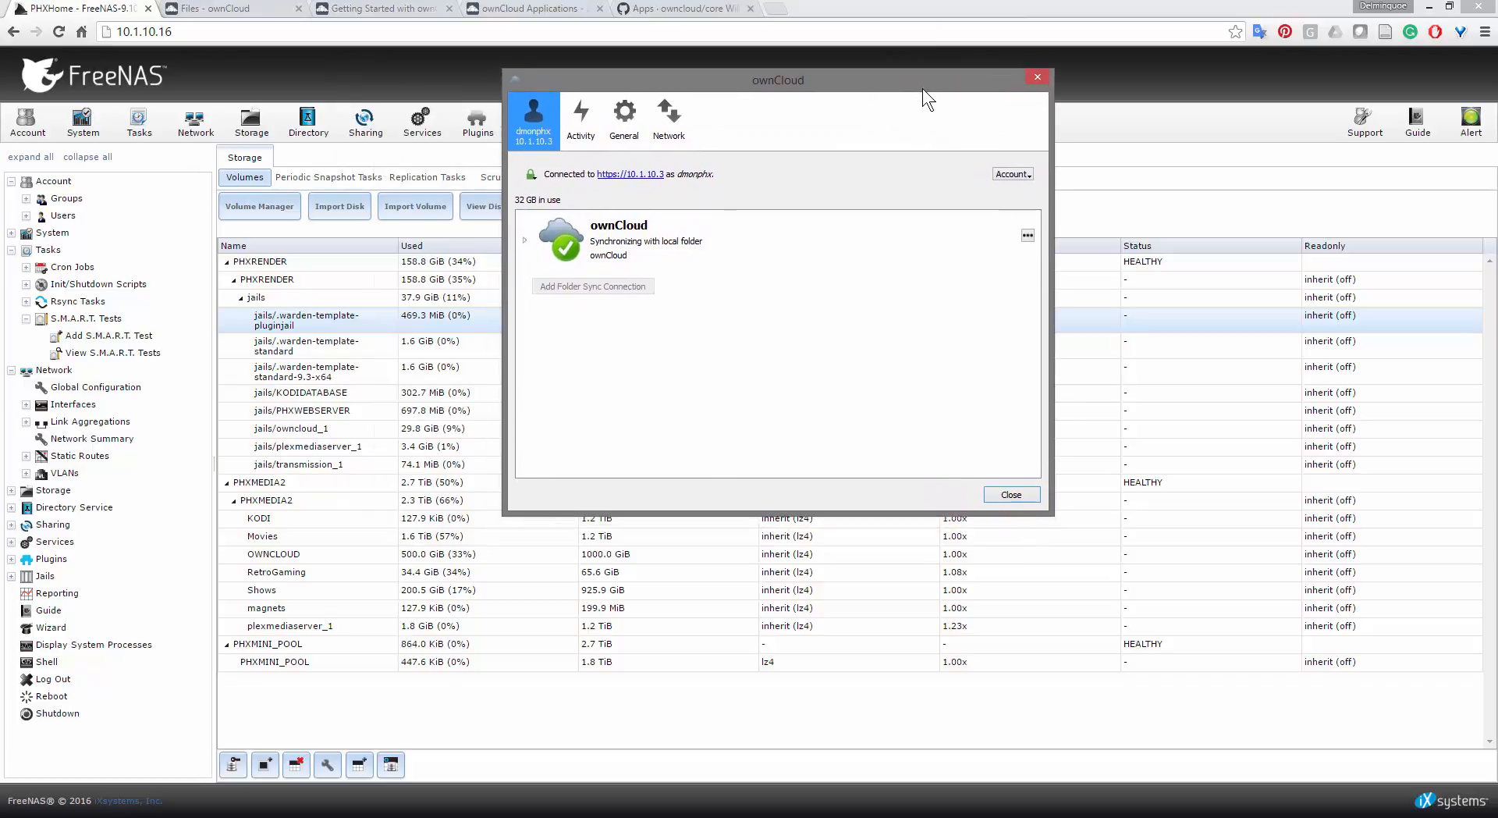
click(582, 123)
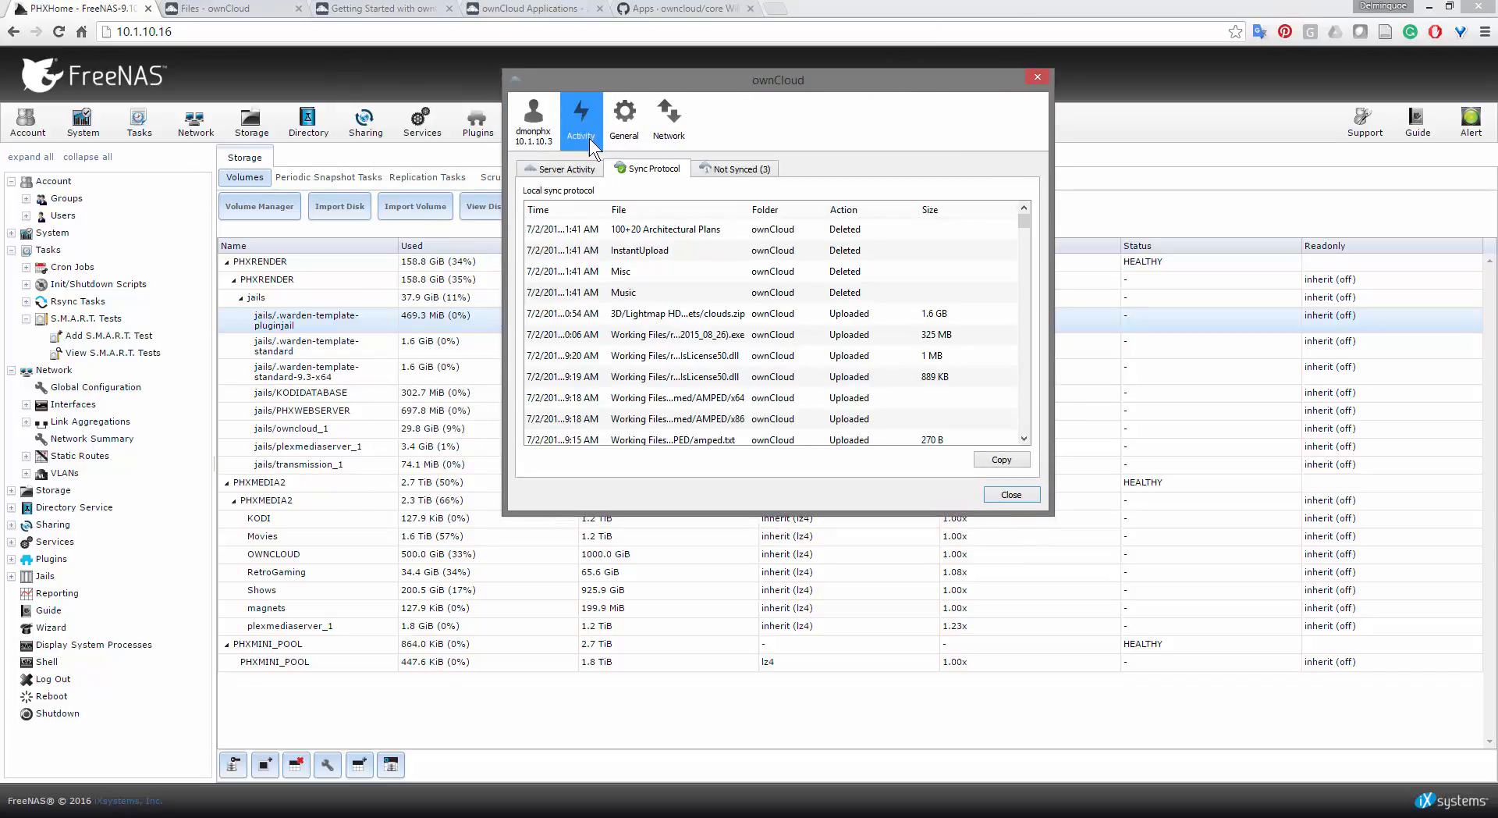
click(664, 130)
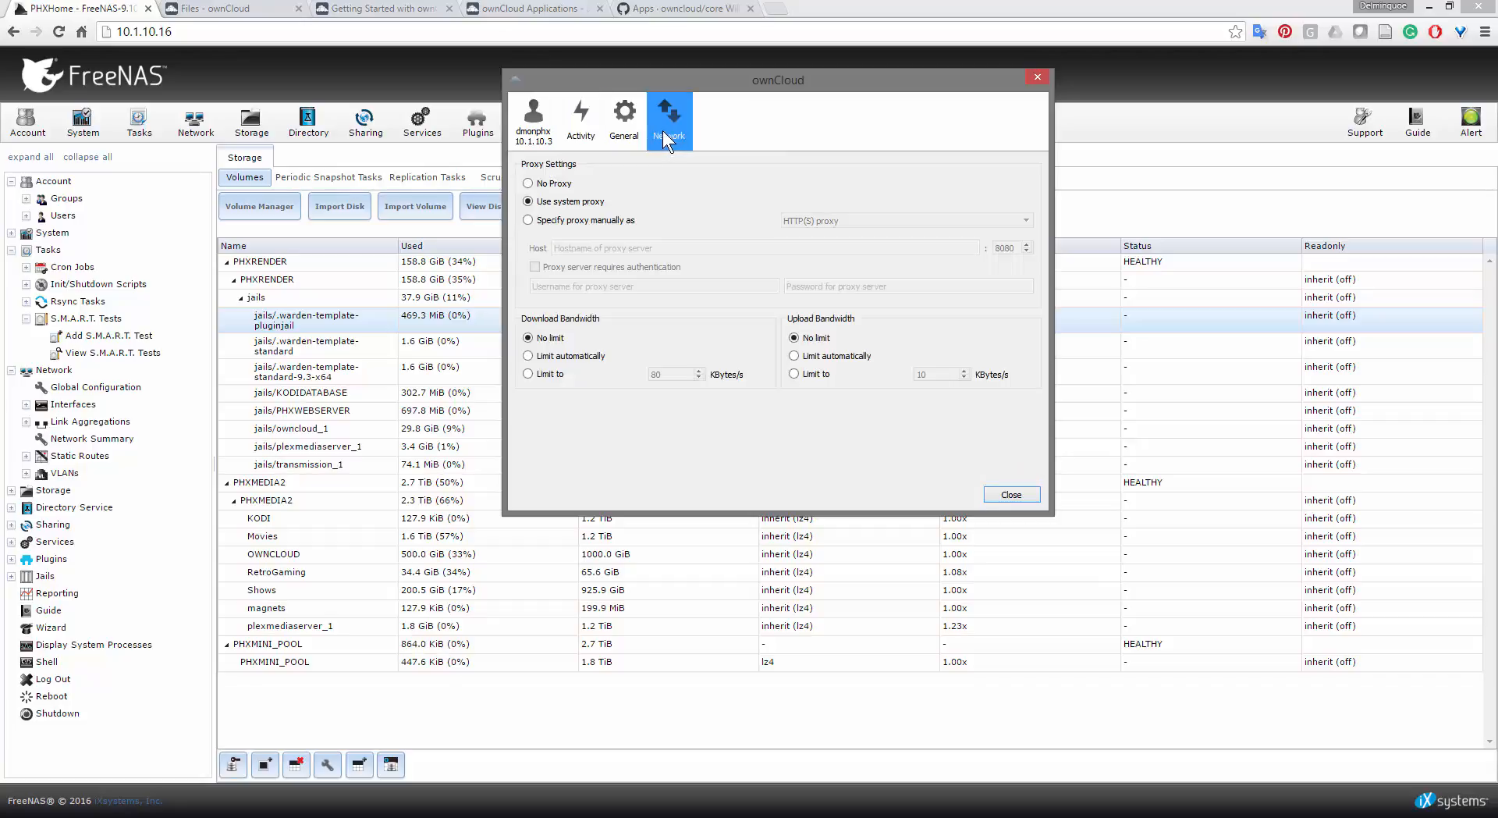
click(624, 140)
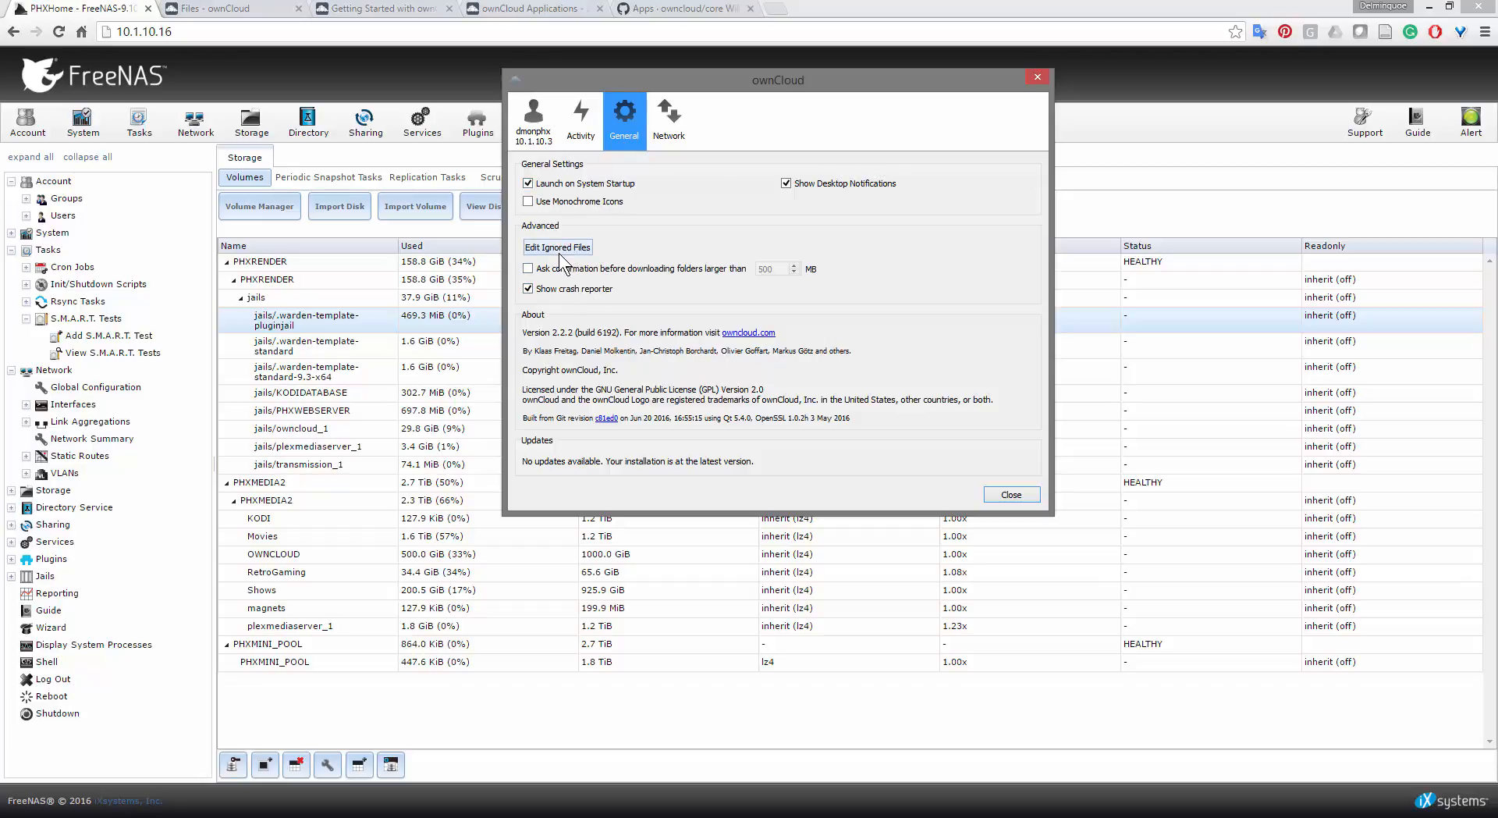
- Start adding a new account for server 10.1.10.3 in the desktop client, trusting its certificate, and close the wizard at the credentials
click(528, 139)
click(1013, 174)
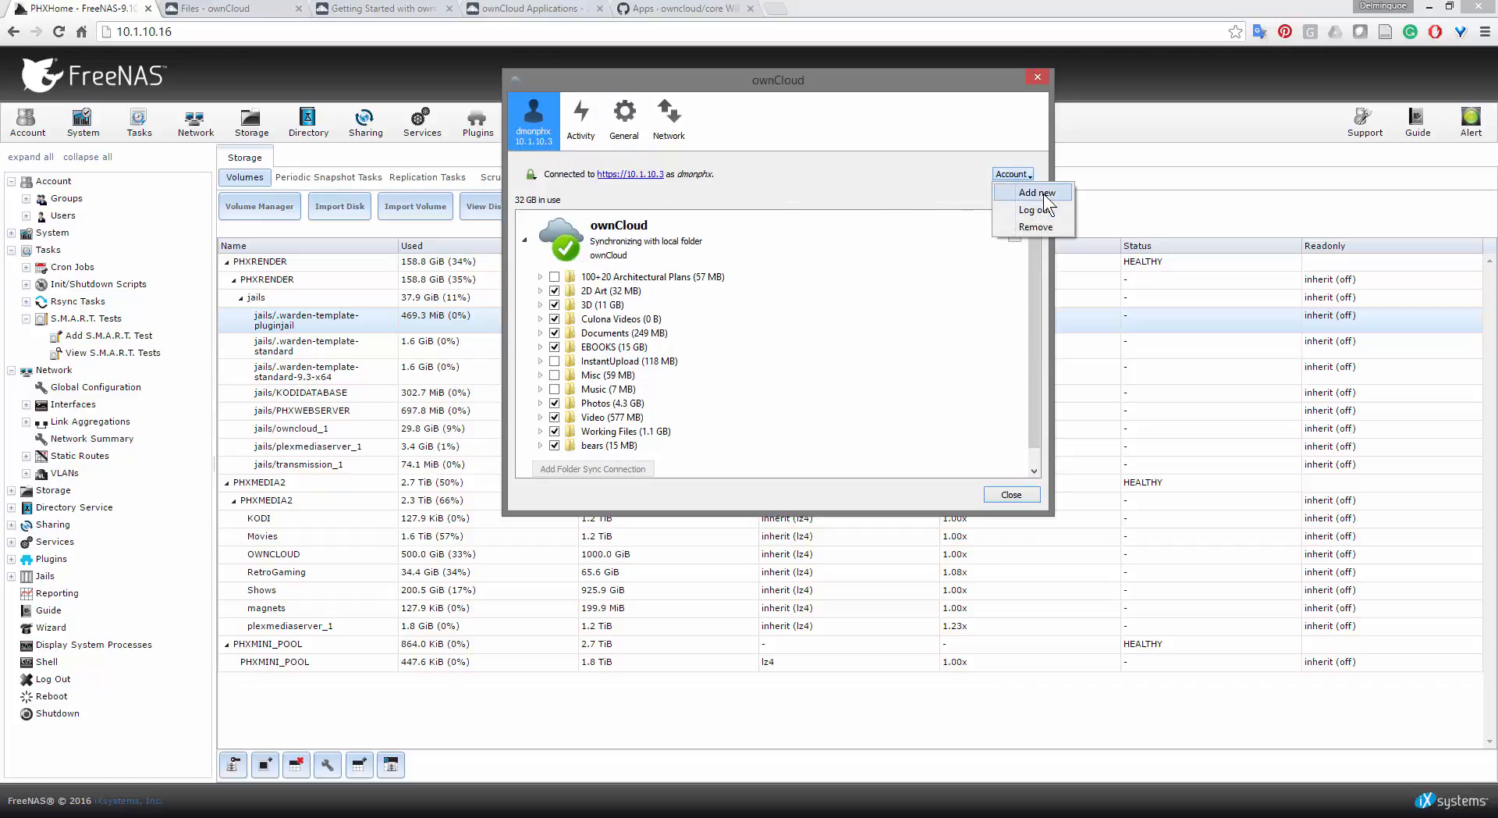
click(1043, 194)
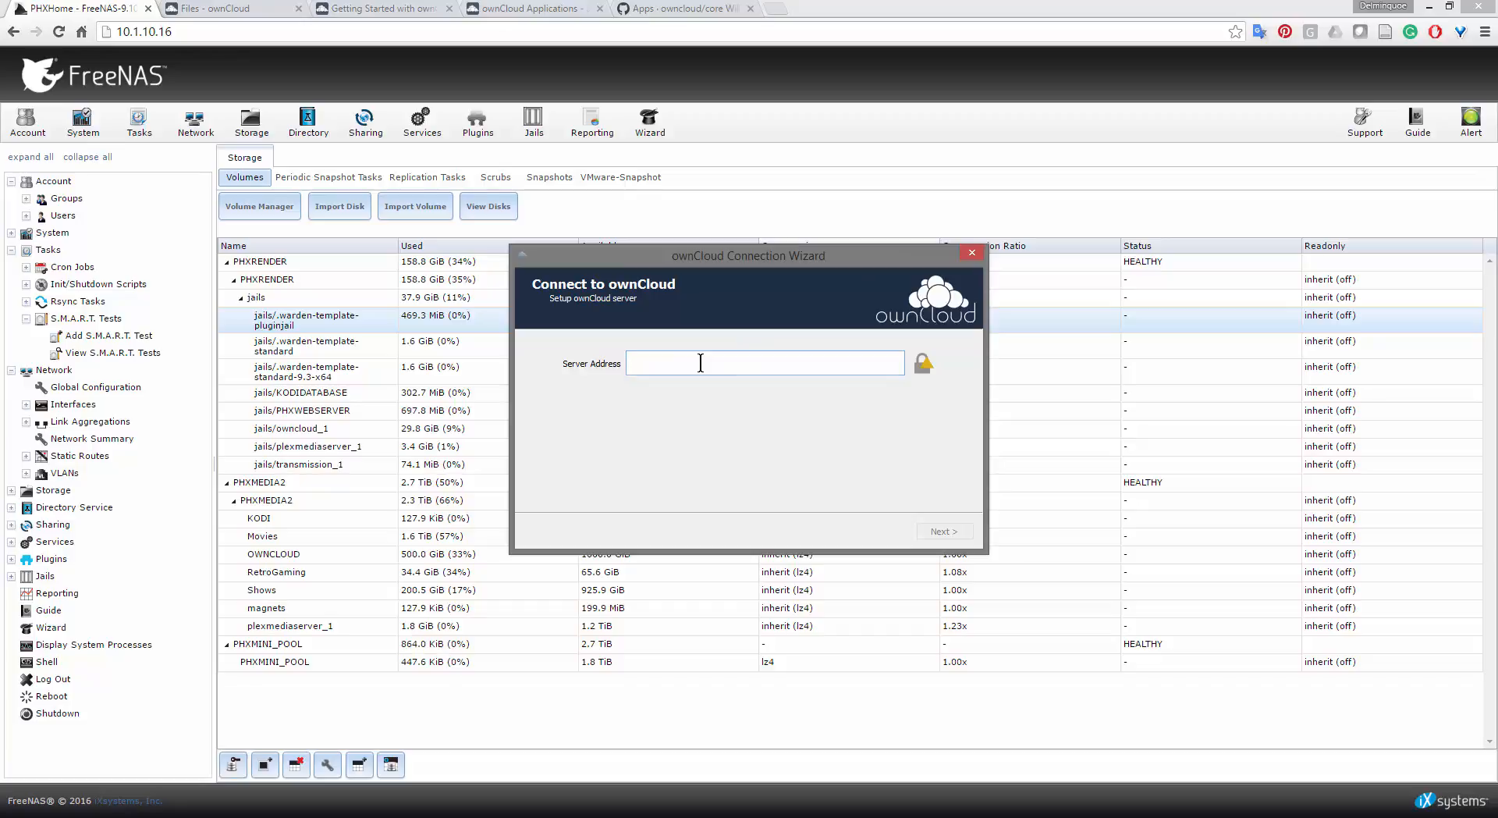
text(10.1.10.3)
key(Return)
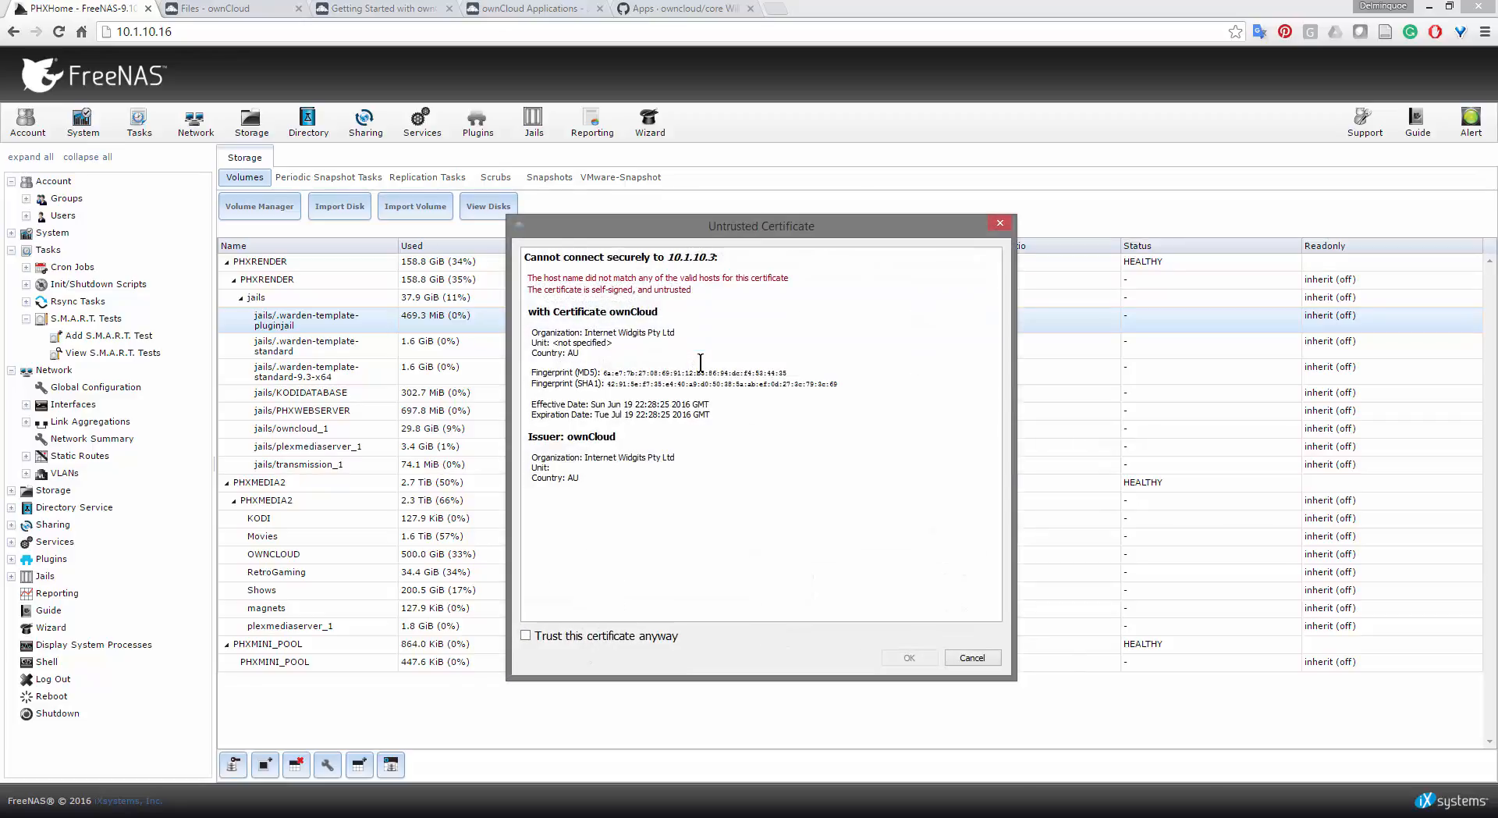
drag(761, 228, 976, 157)
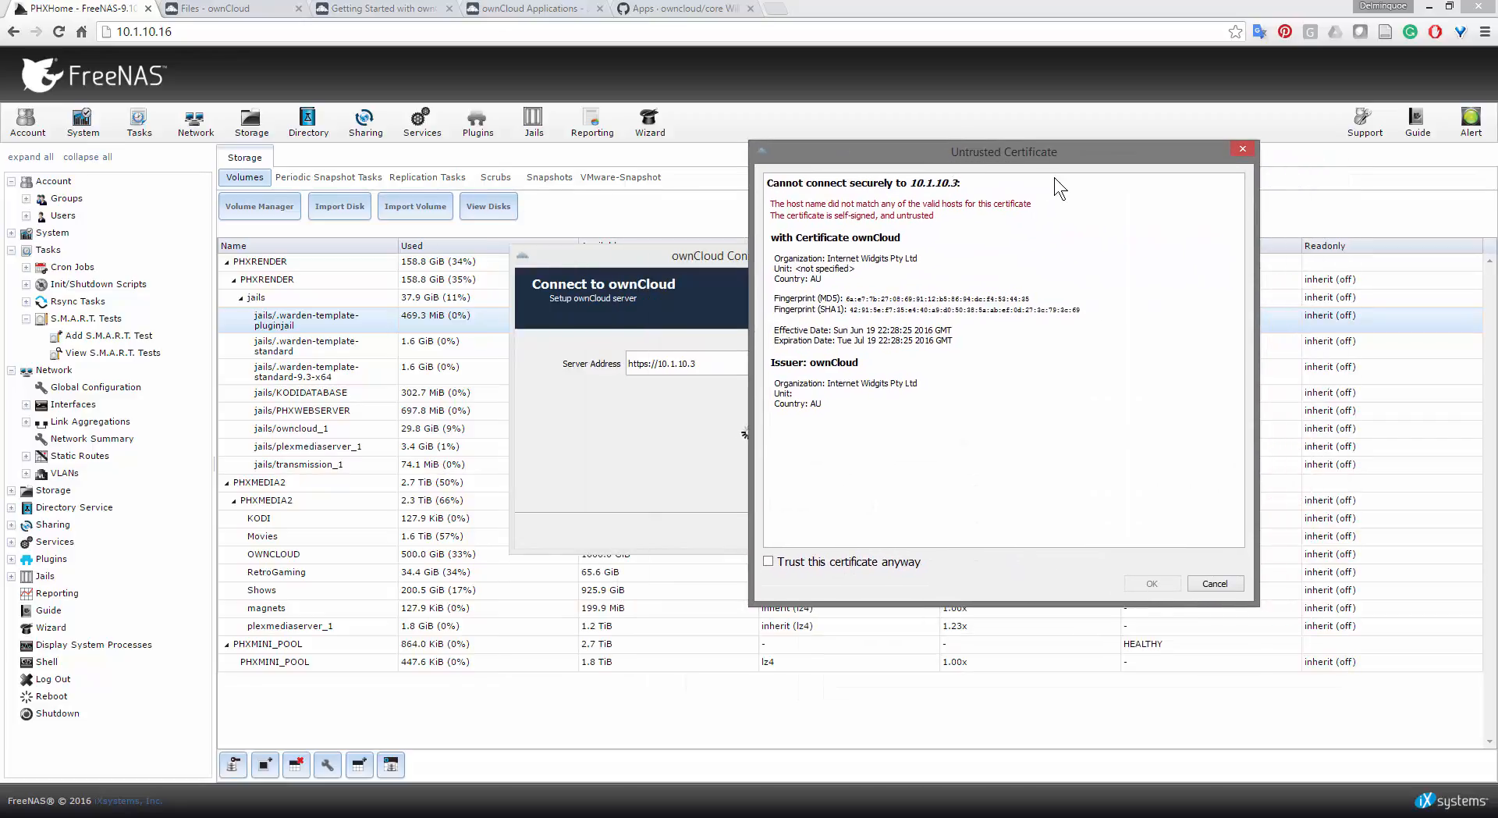
click(855, 562)
click(1143, 584)
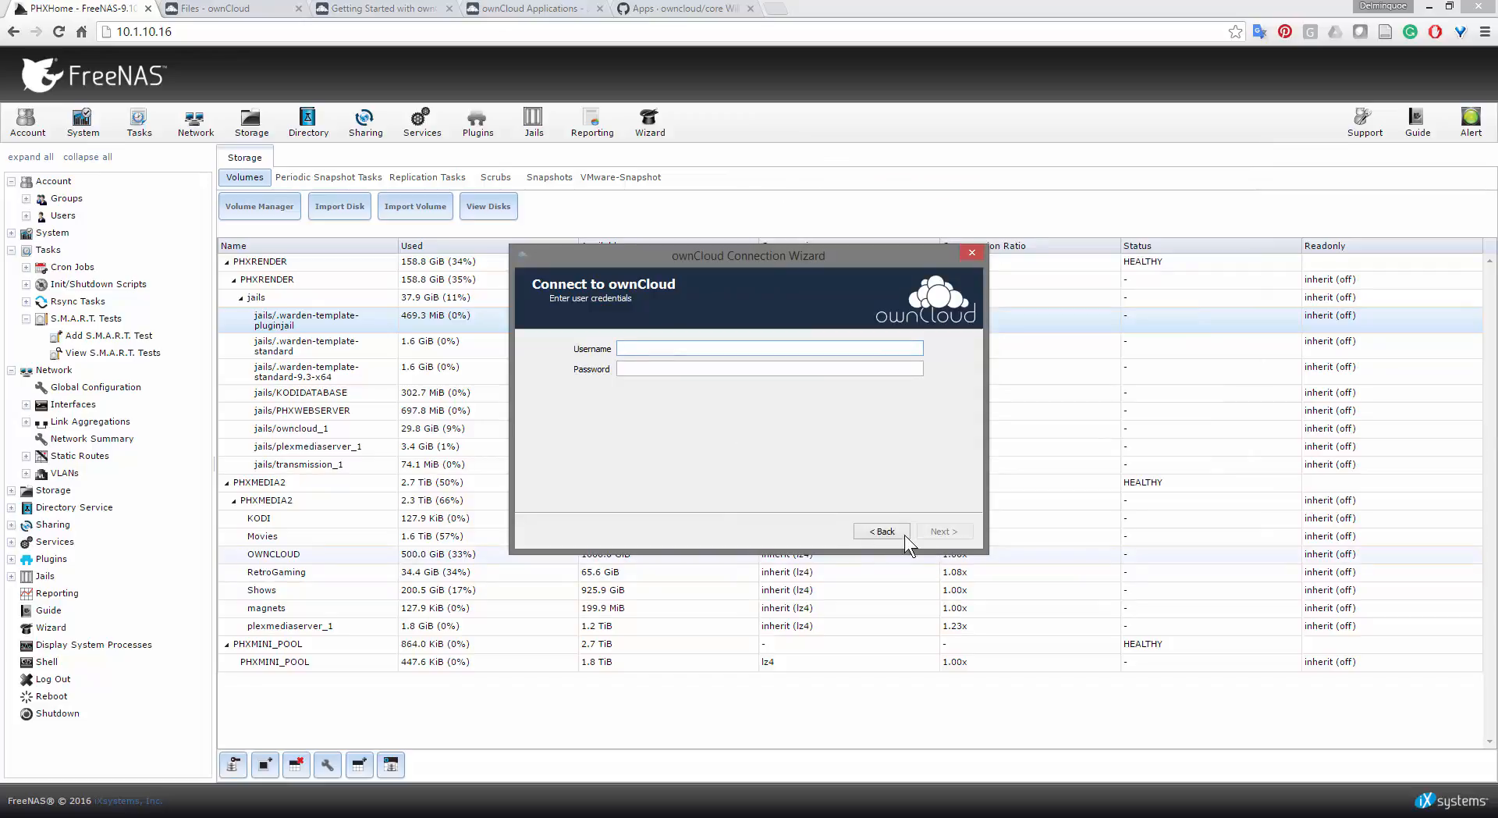
click(971, 253)
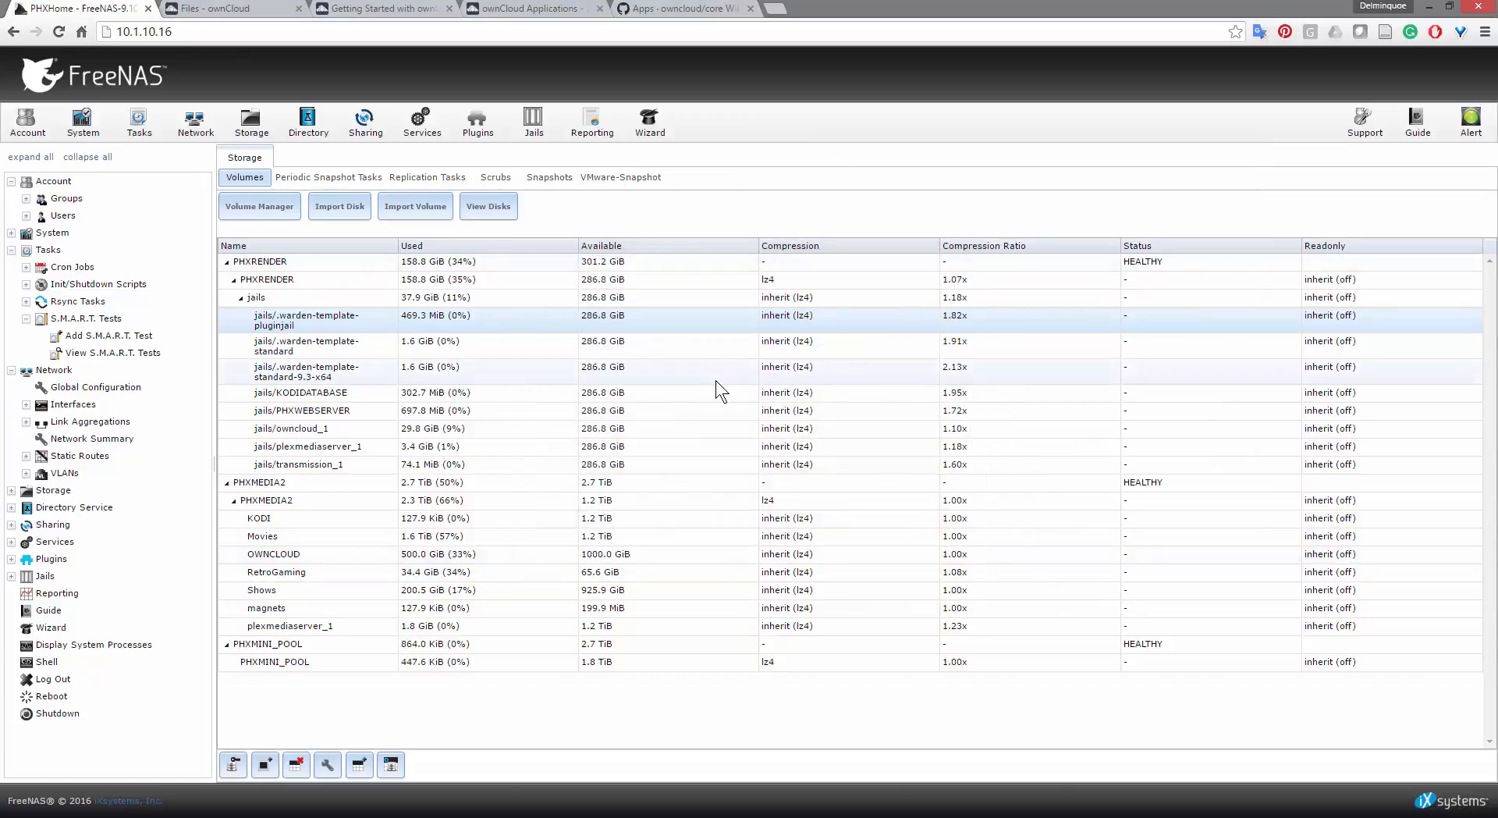
- Reopen the ownCloud client, move 91tYyftKjVL._SL1500_.jpg from the Desktop folder into the local ownCloud folder, and check the sync status
click(1346, 9)
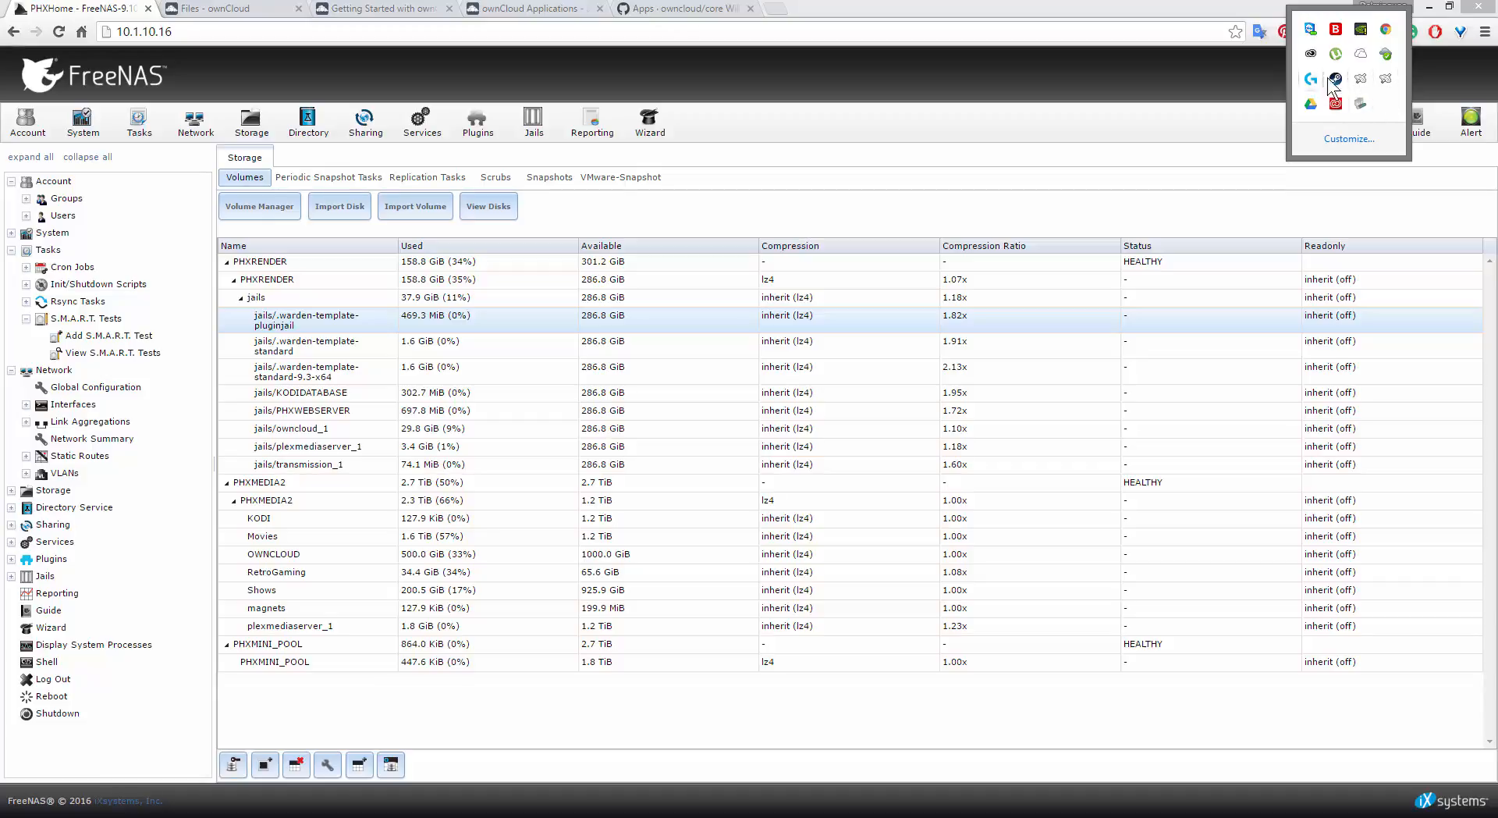
click(1385, 55)
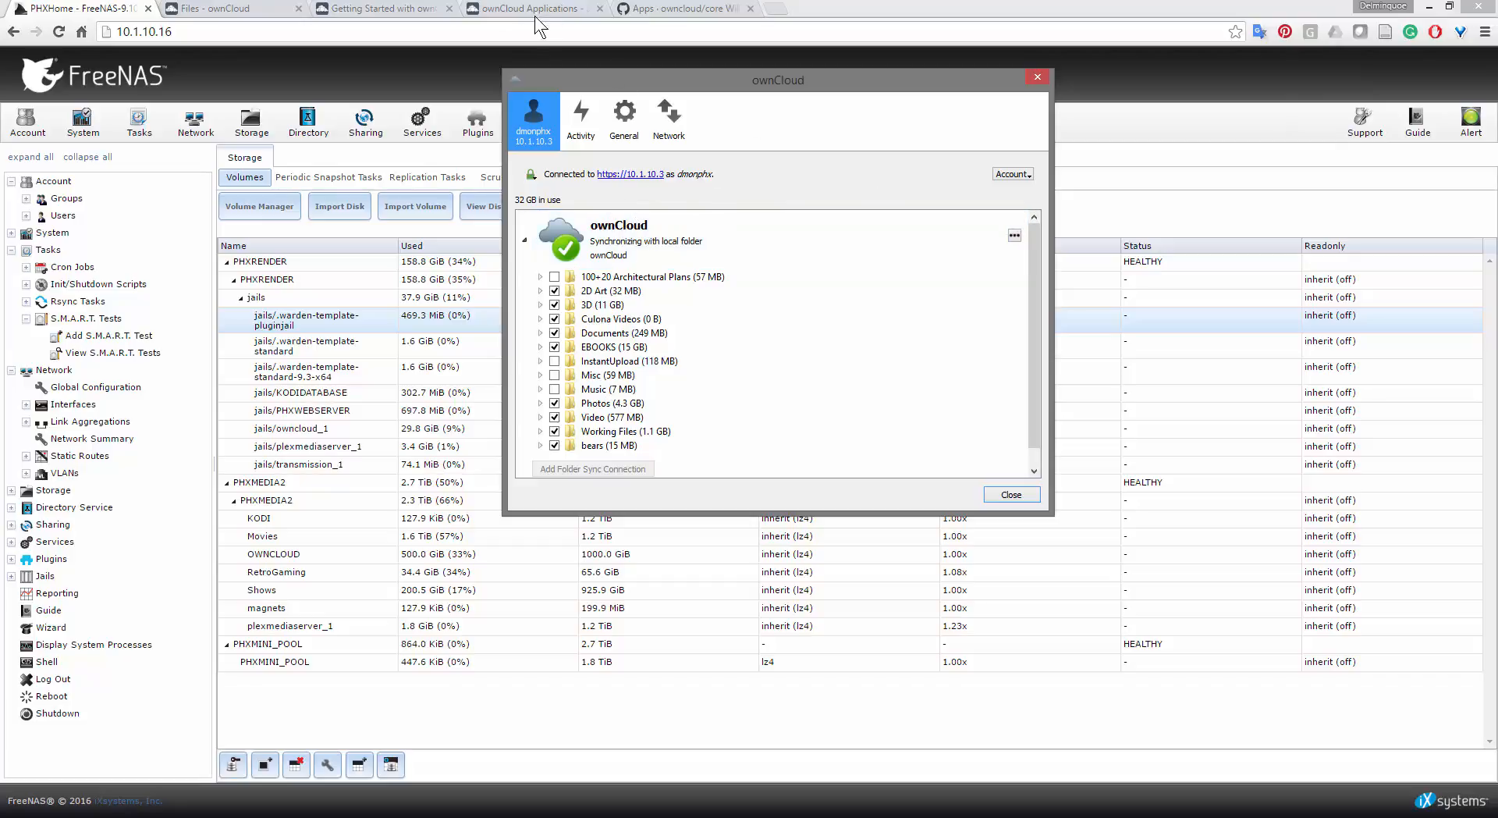
click(496, 0)
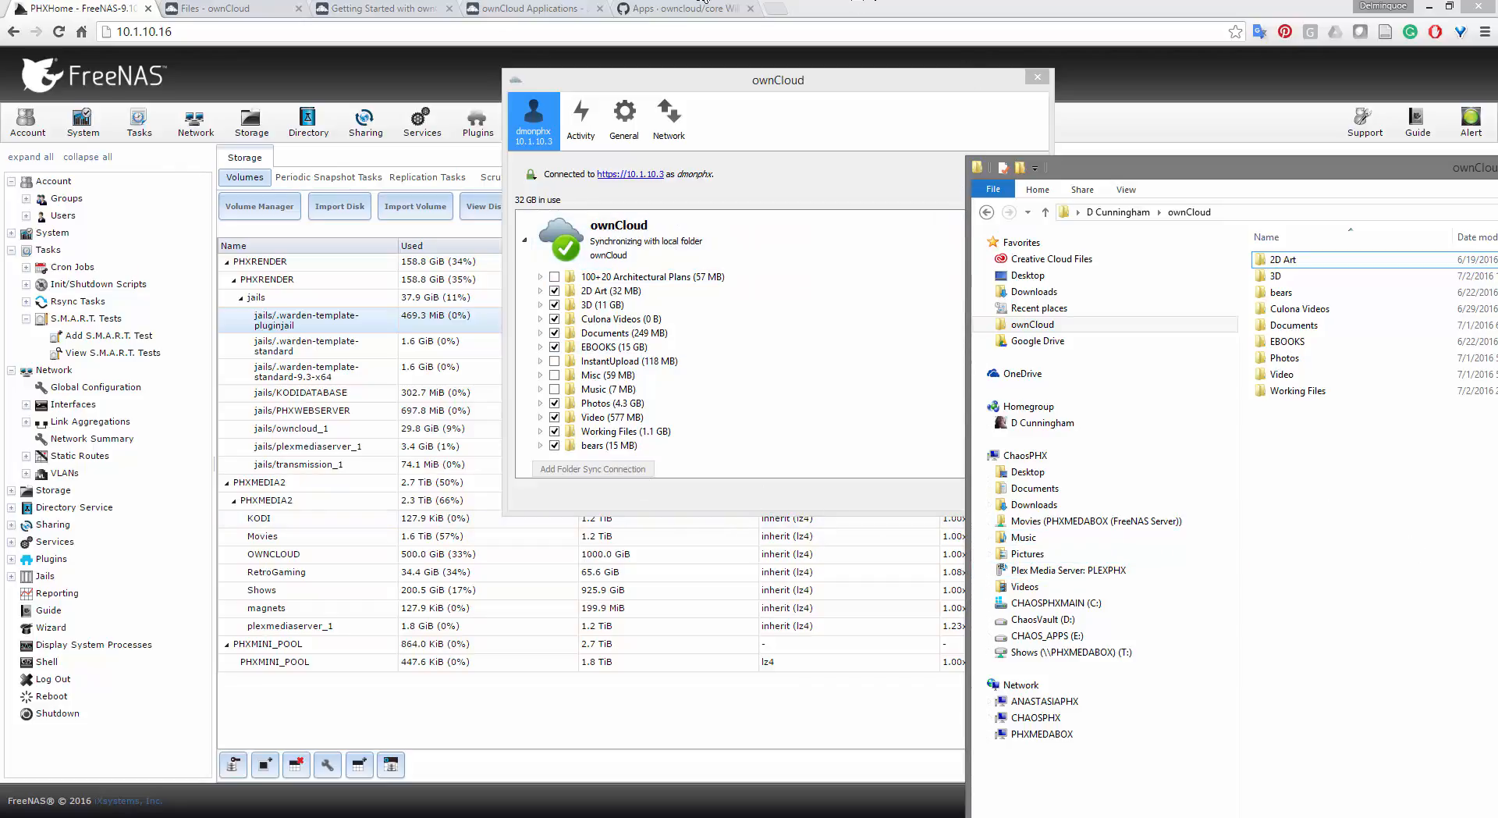
click(1030, 474)
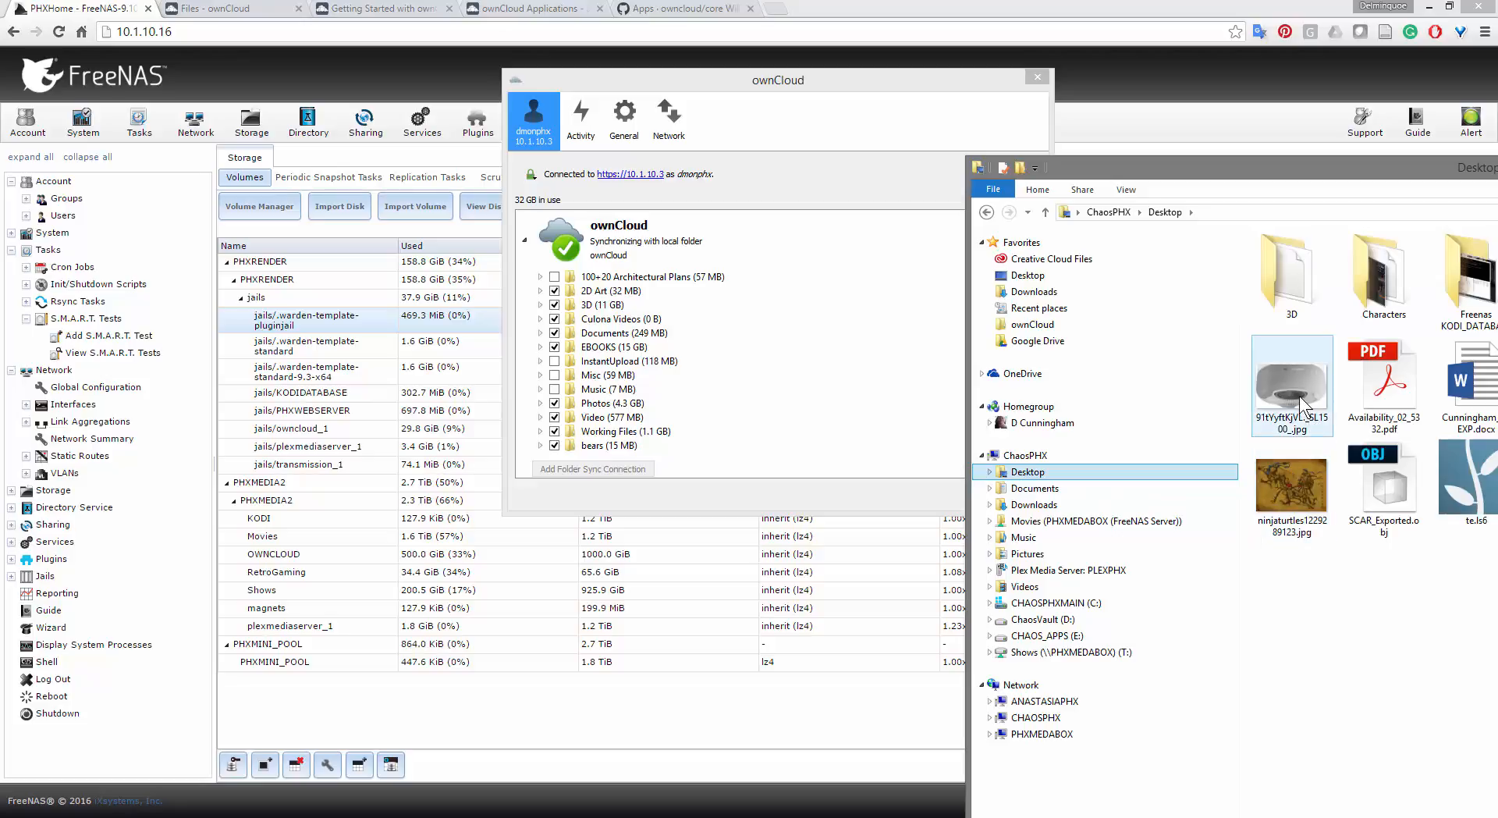
drag(1300, 397, 1037, 325)
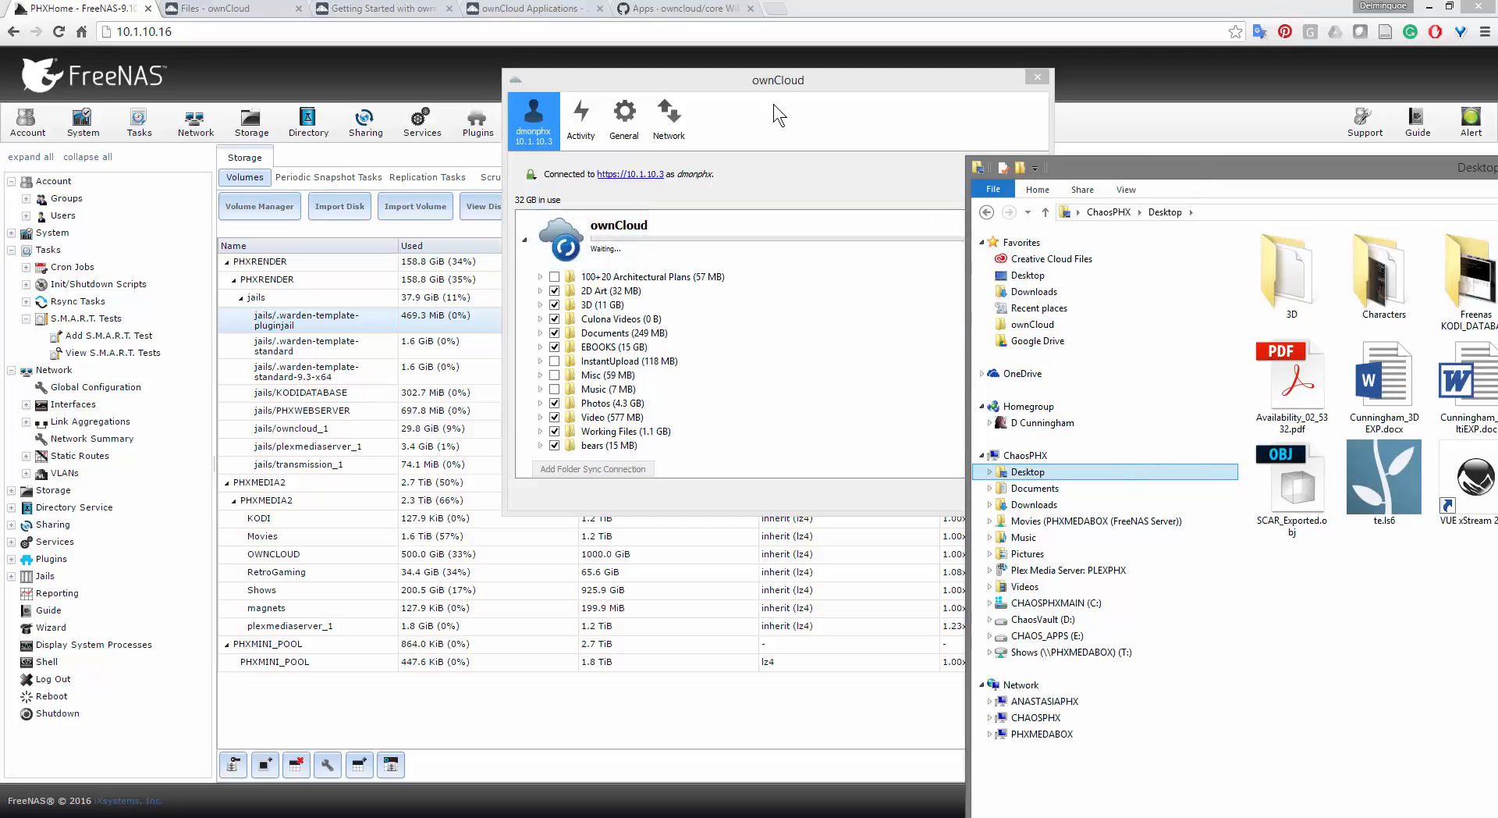
drag(754, 74, 641, 72)
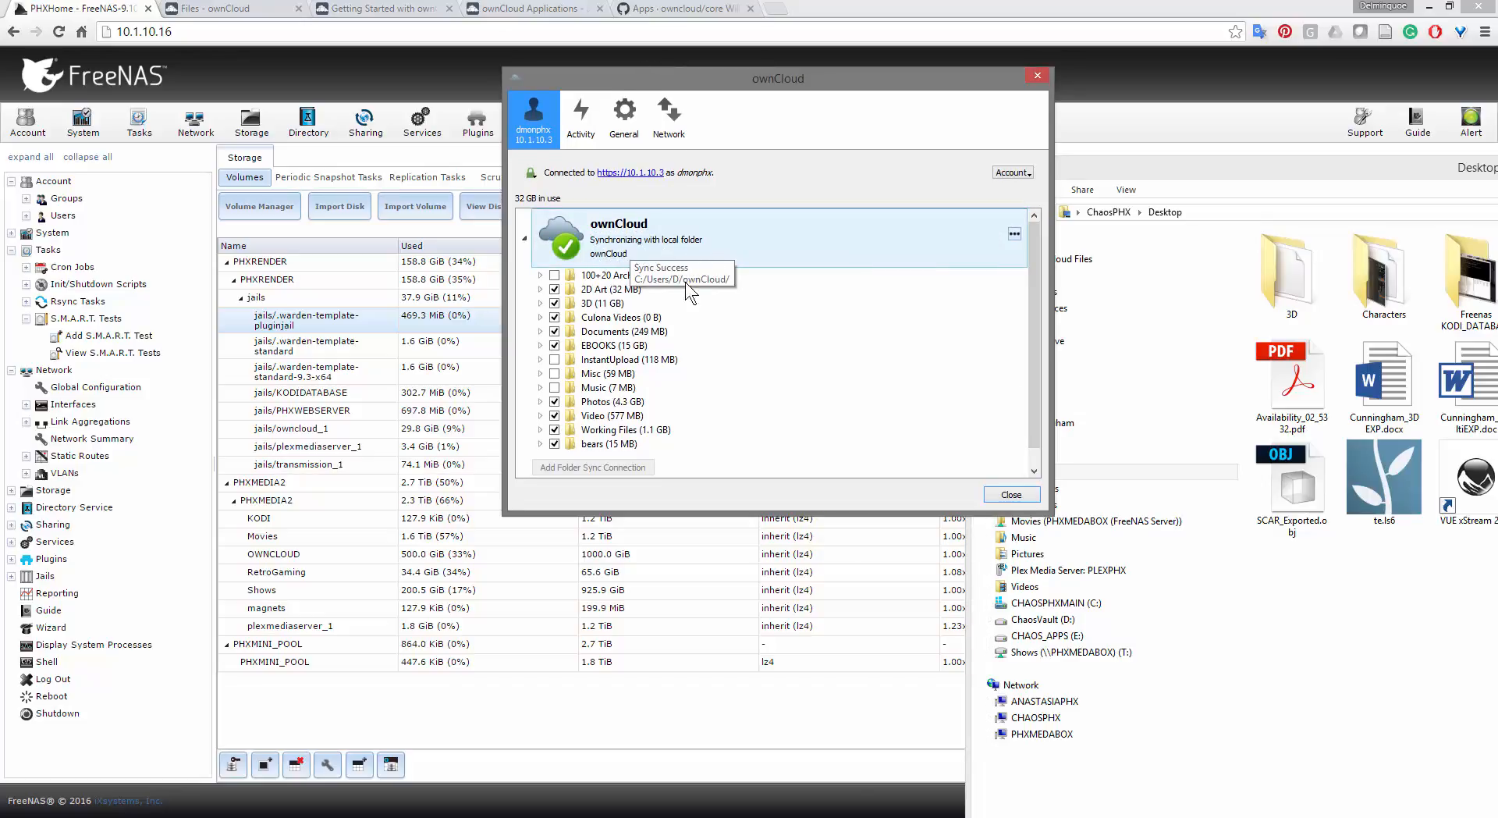
- Return to the file explorer and look for the moved image in the local ownCloud folder
click(1183, 125)
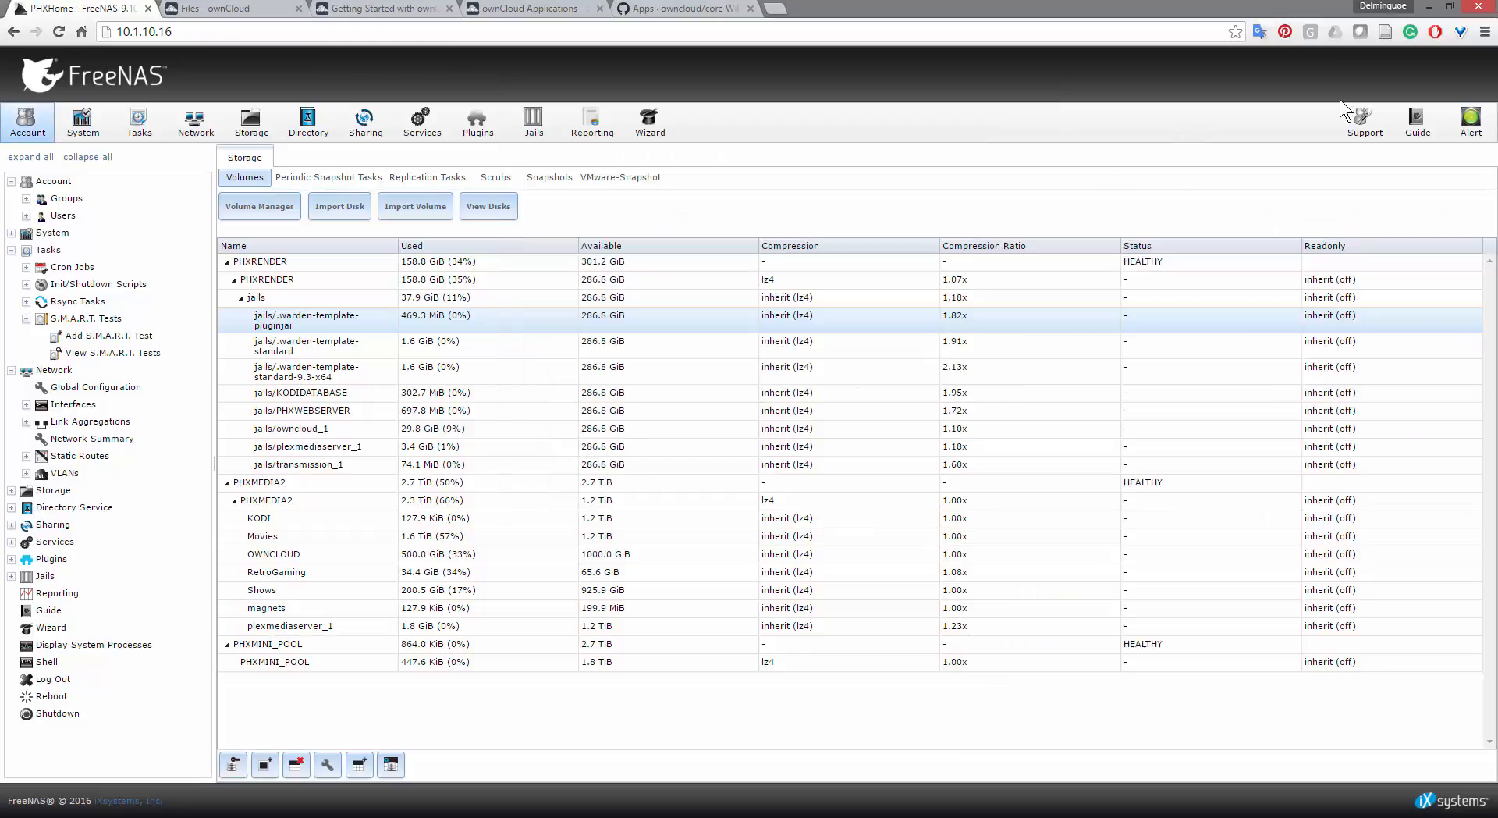
key(alt+Tab)
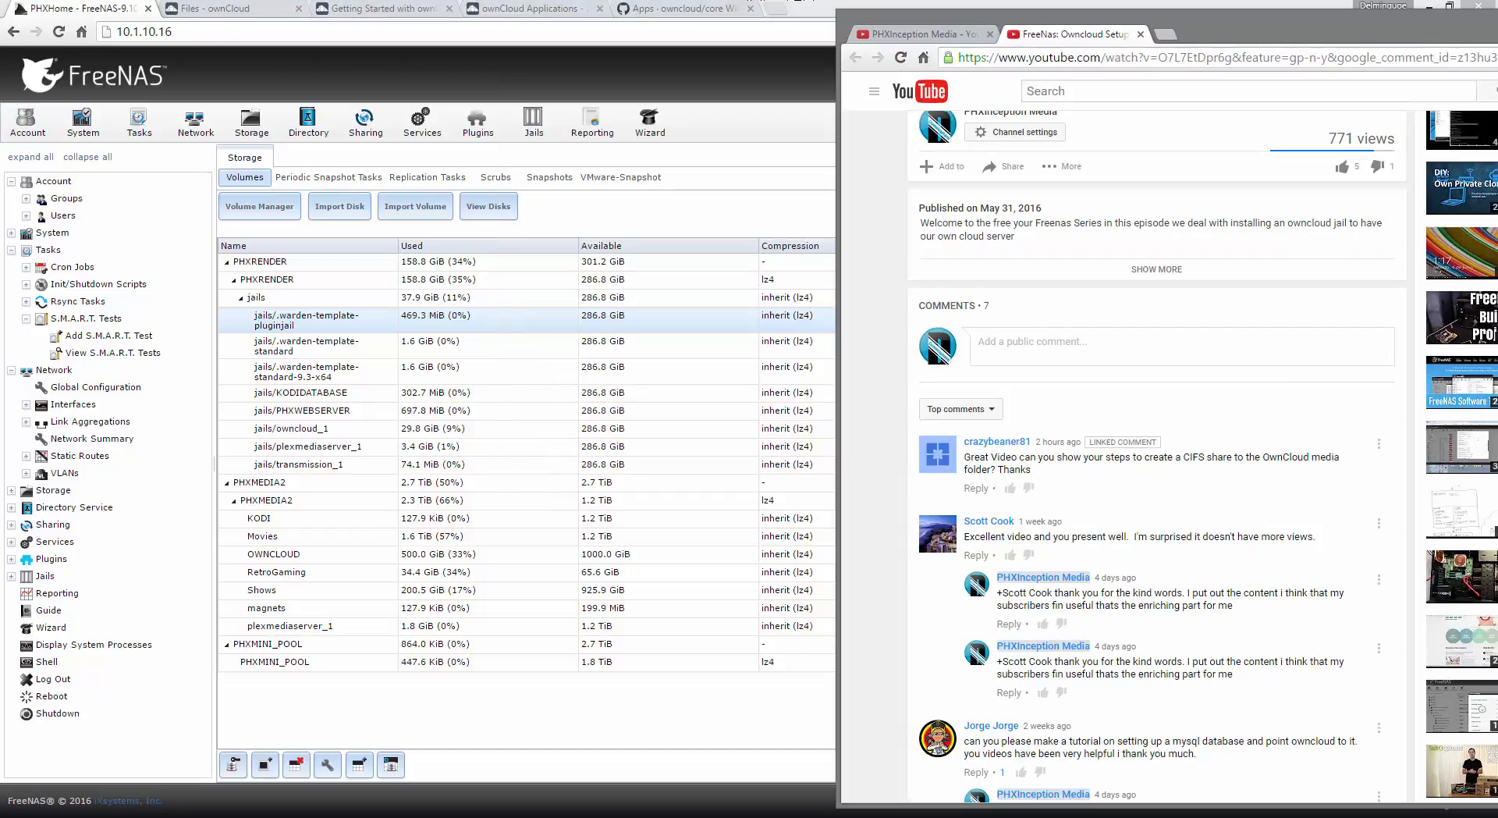
key(alt+Tab)
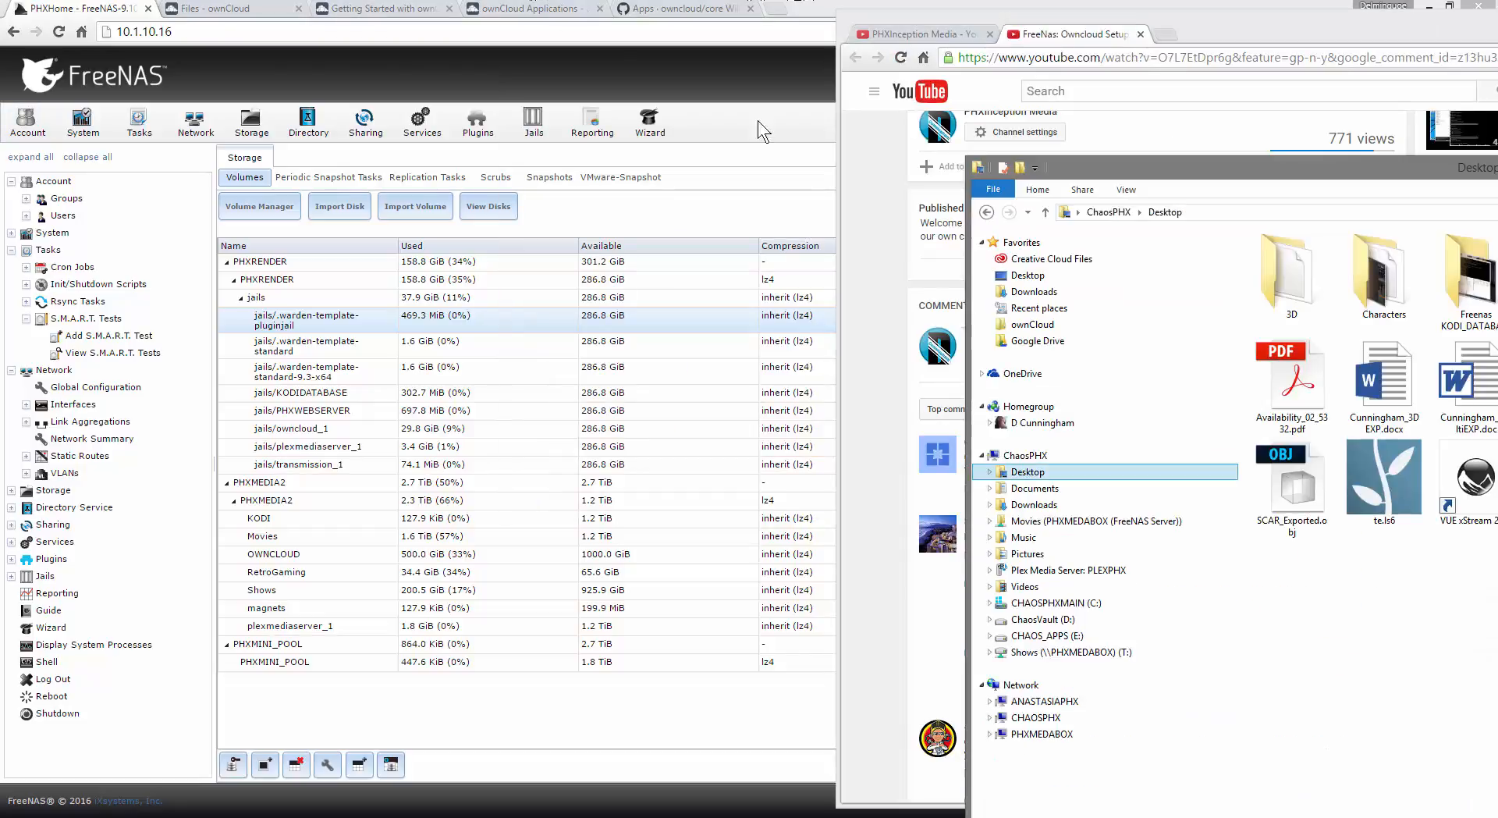
click(1042, 324)
click(1291, 408)
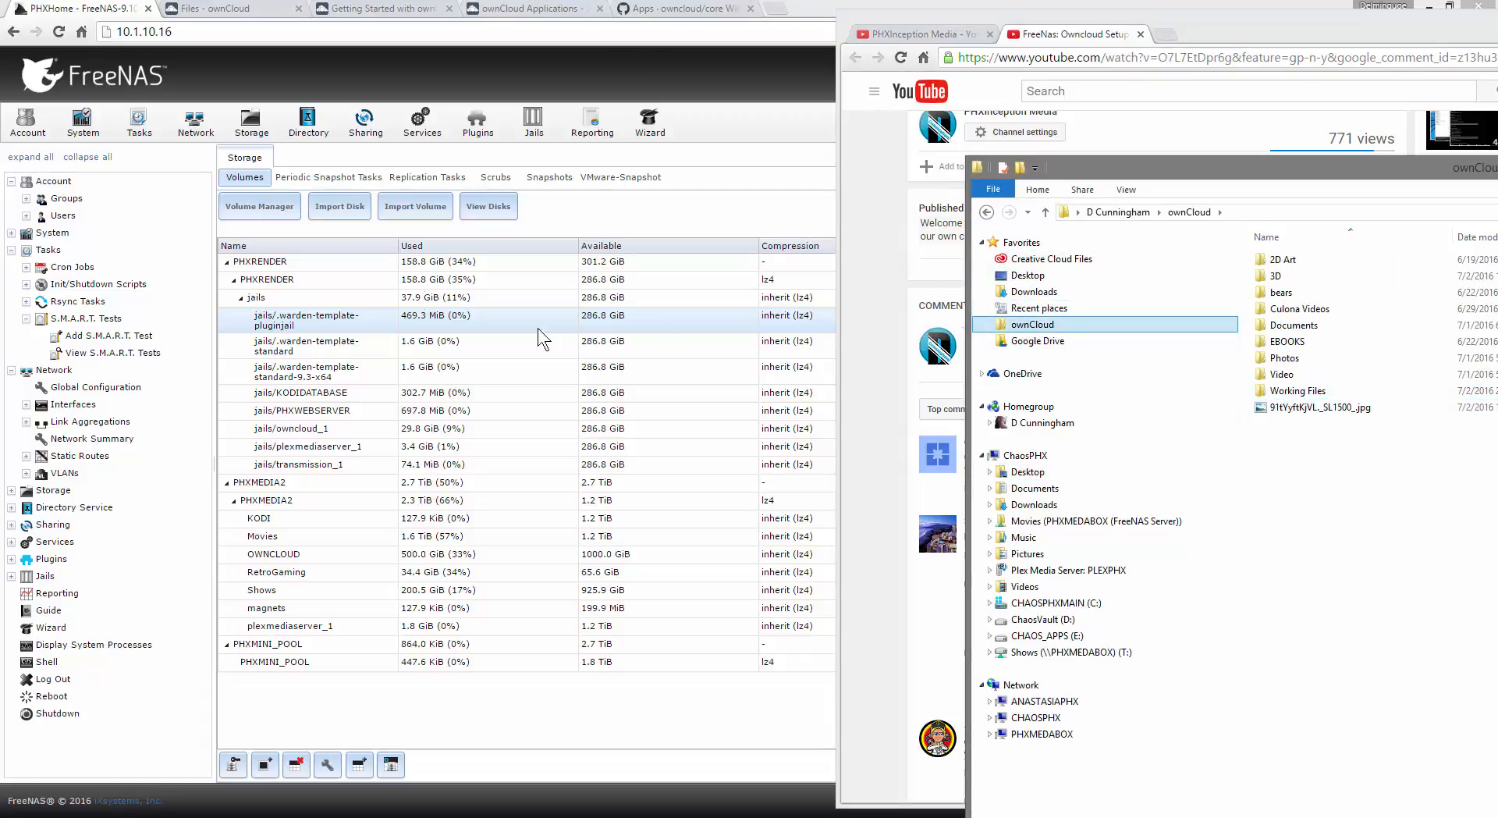
- Refresh the file list in the ownCloud web interface, preview 91tYyftKjVL._SL1500_.jpg, and close the preview
click(250, 9)
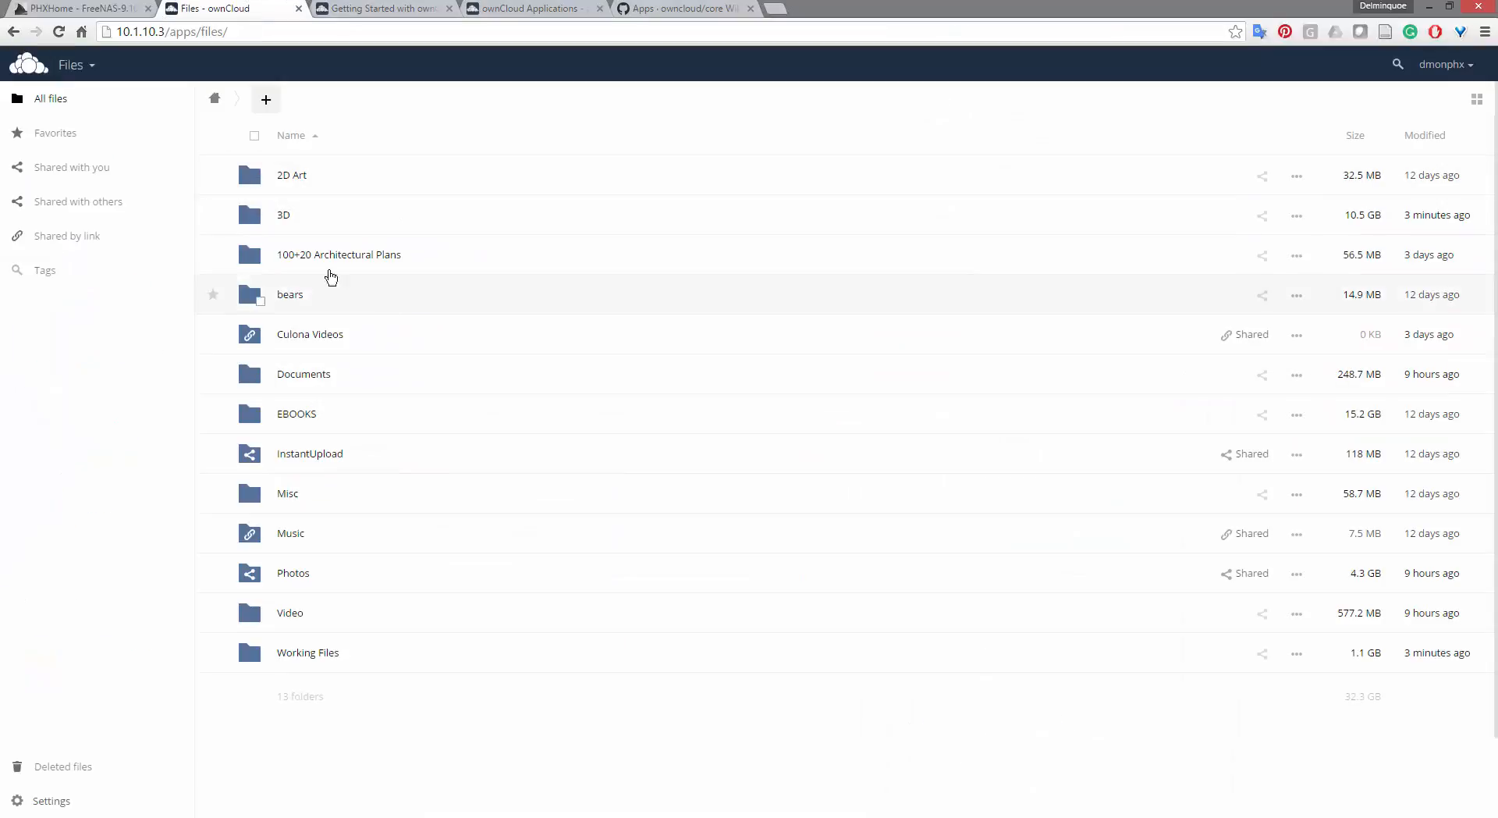
click(59, 33)
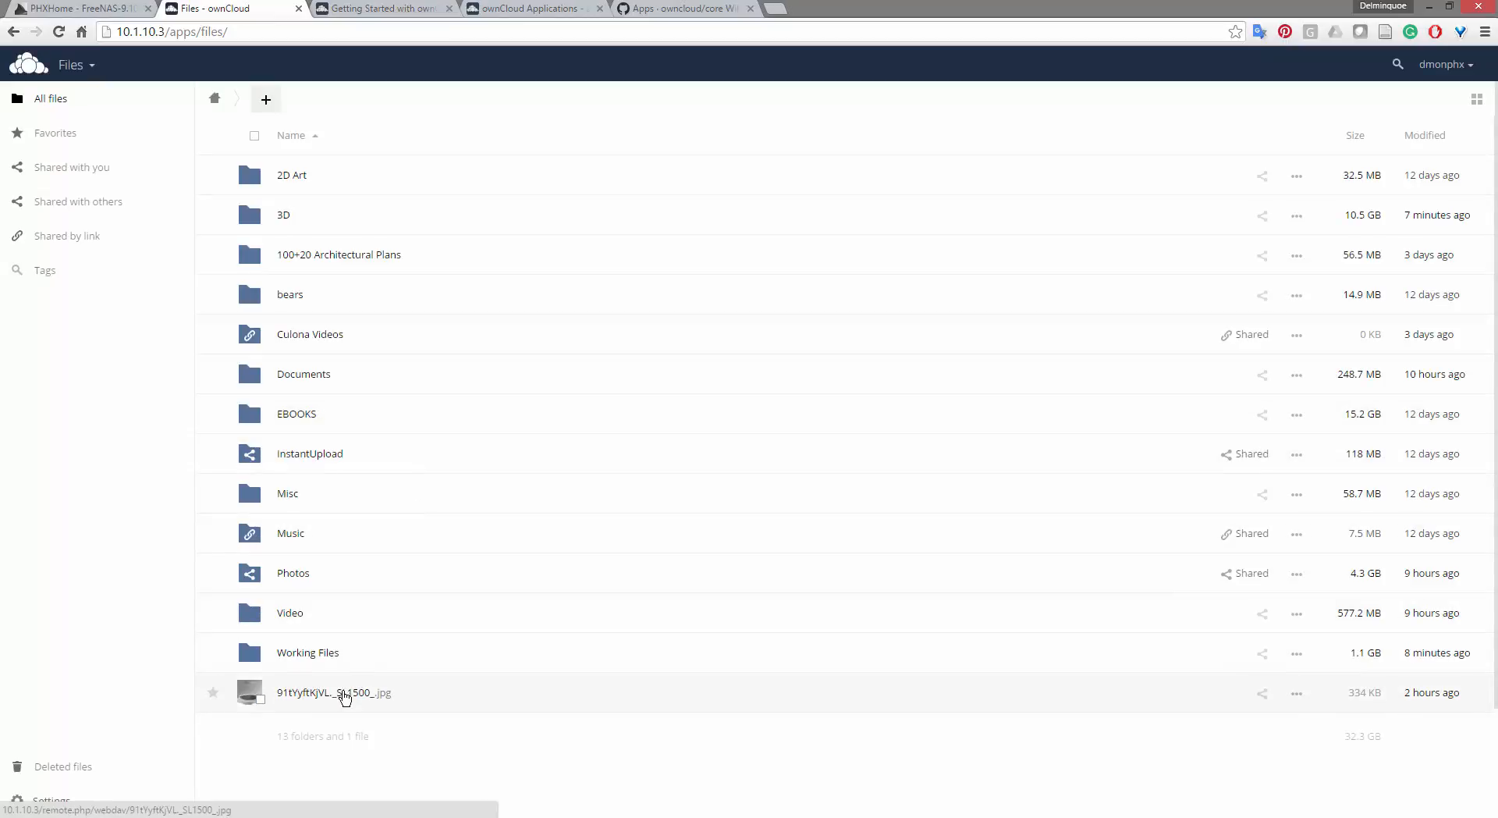
click(344, 693)
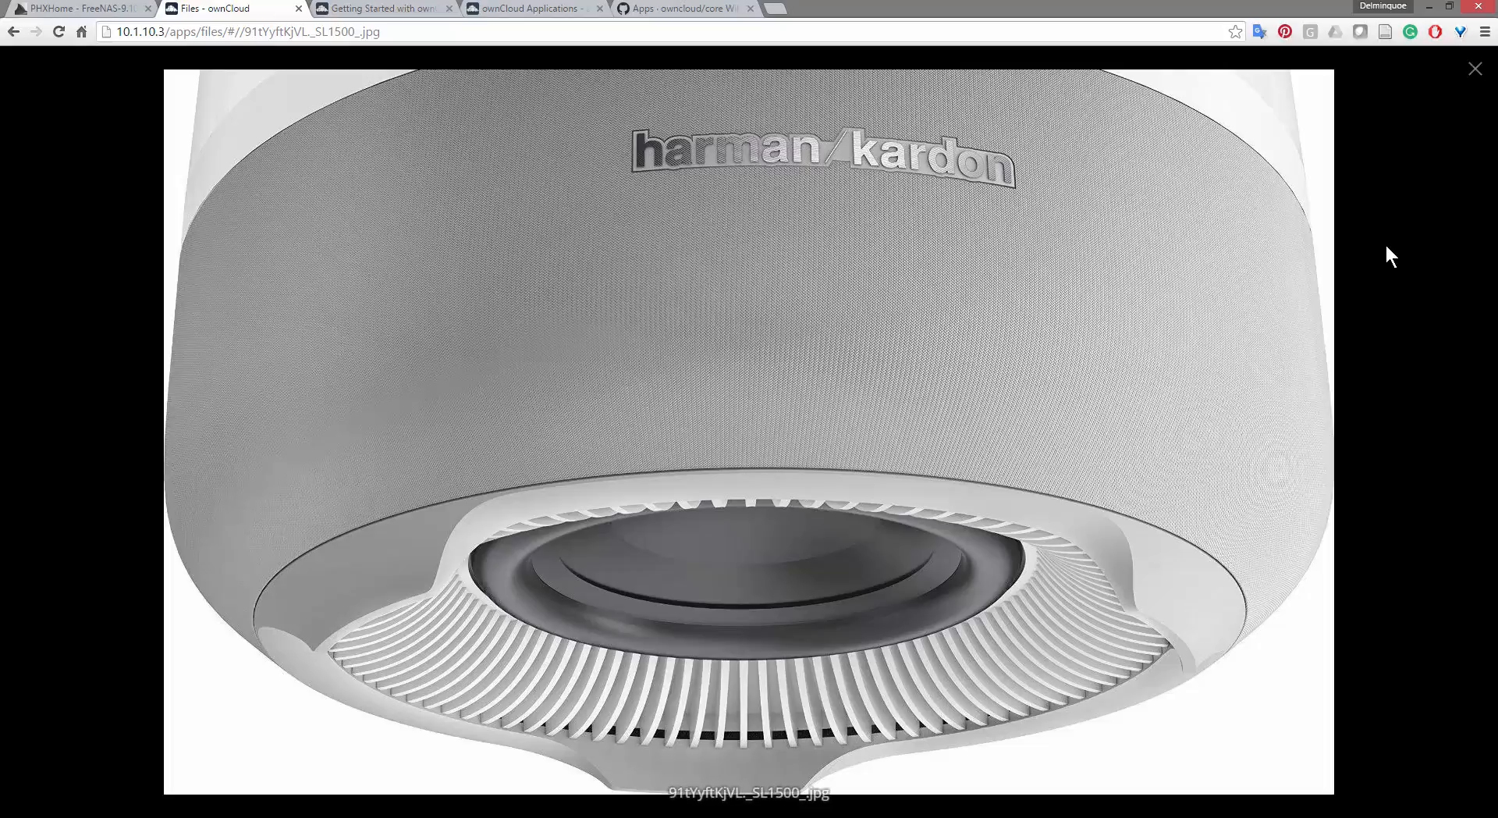
click(1474, 72)
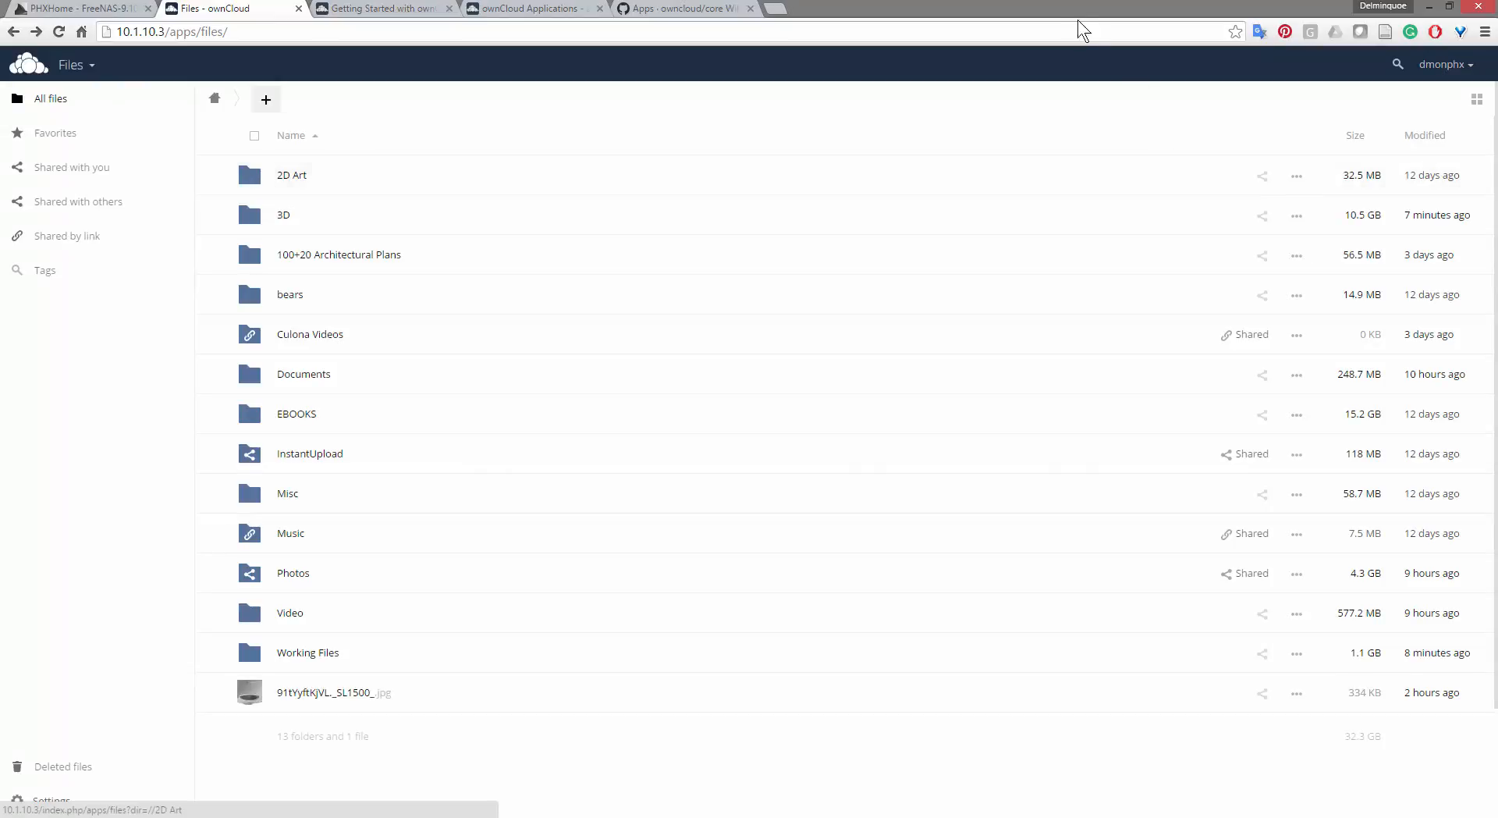
- Restore the browser to a smaller window and arrange it beside the file explorer showing the Desktop files
mouse_move(1054, 6)
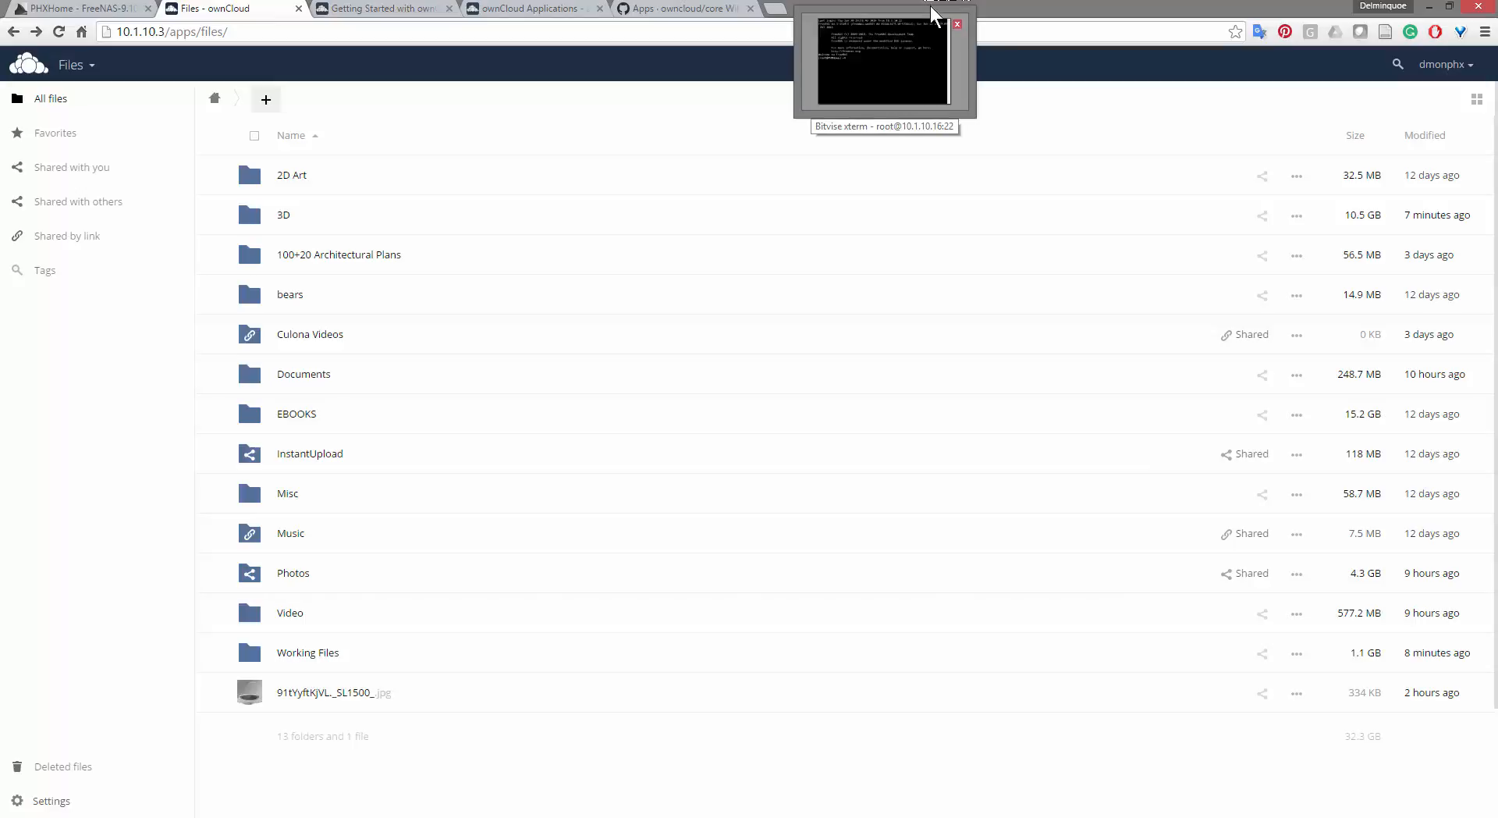
drag(1045, 14, 802, 42)
click(1299, 180)
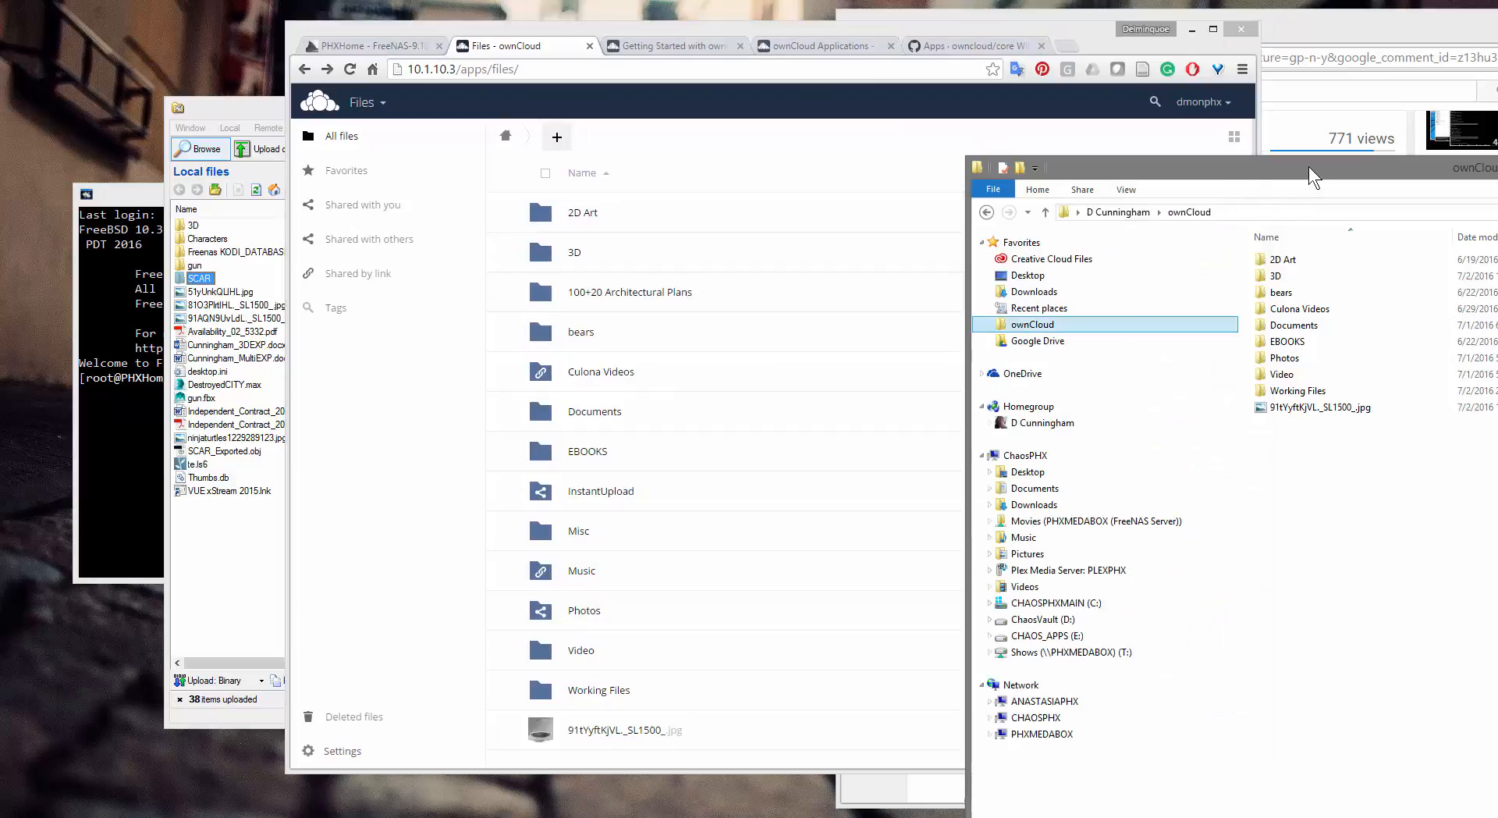
click(1030, 277)
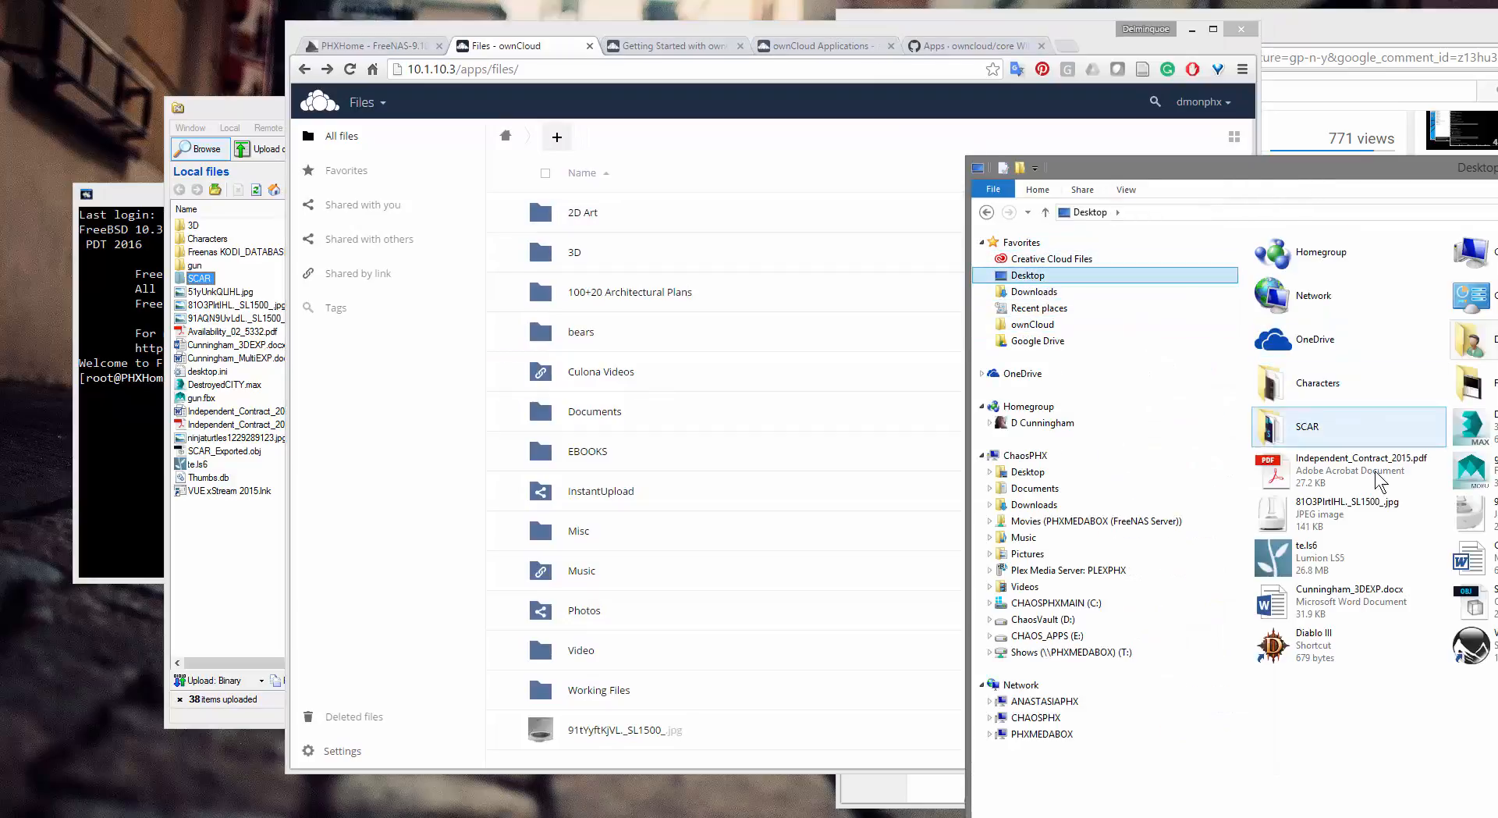
drag(678, 29, 437, 49)
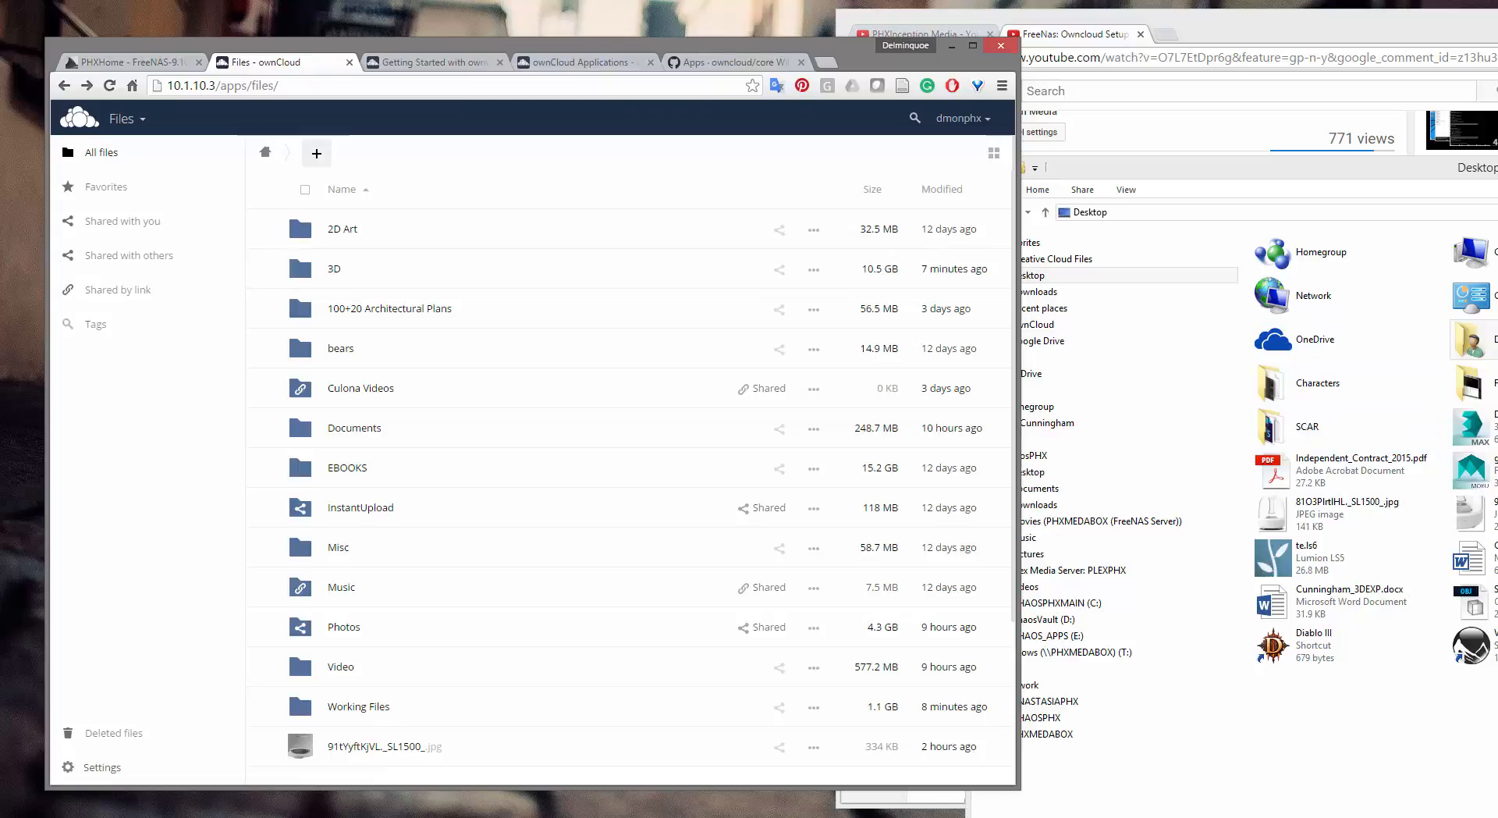
- Upload an image from the Desktop into the bears folder and te.ls6 into the top level of the ownCloud web files
click(1495, 460)
drag(1494, 466, 380, 351)
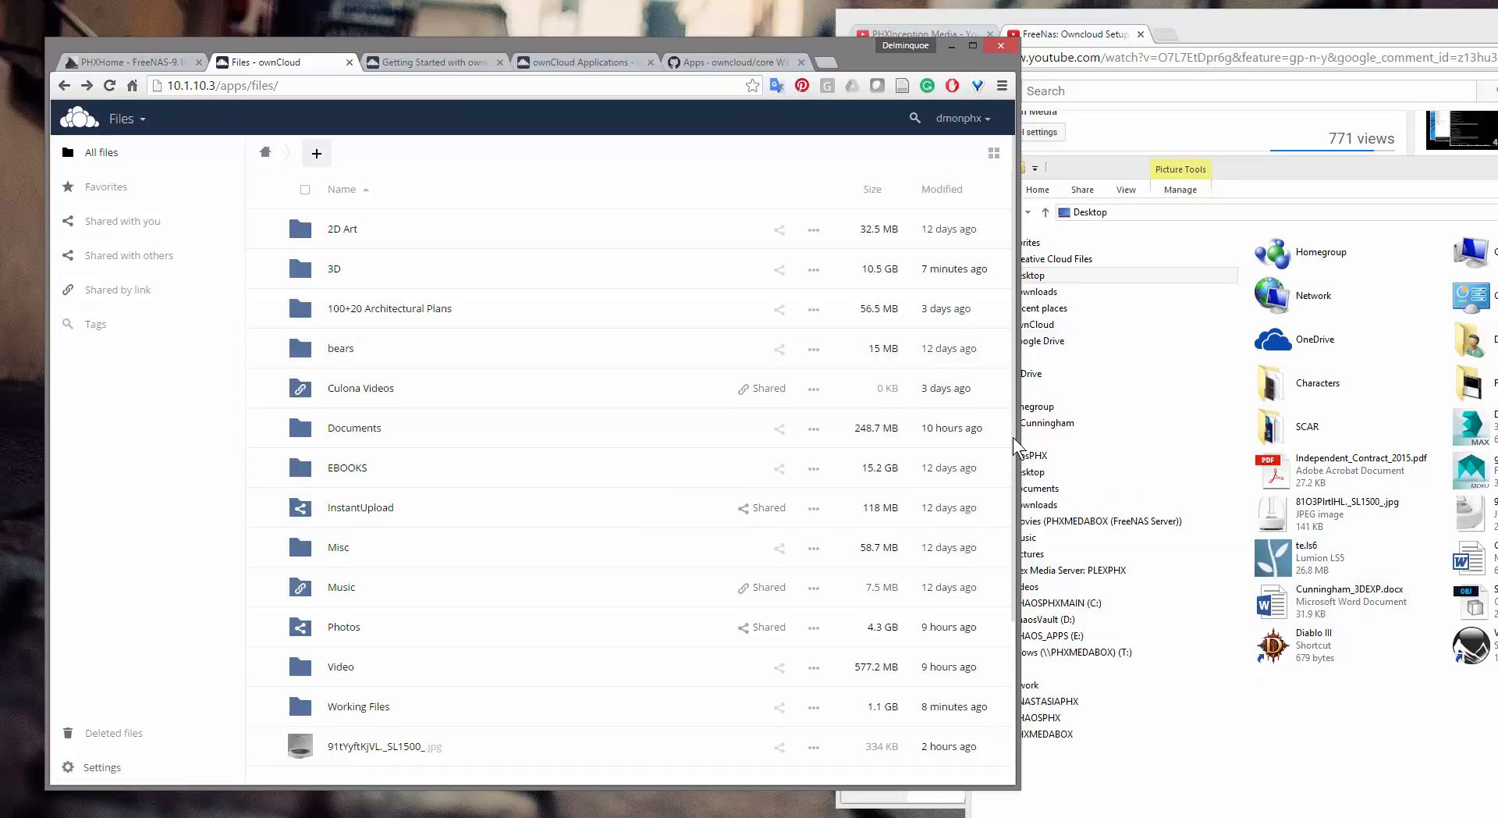
scroll(1037, 620, down, 2)
drag(1261, 565, 696, 605)
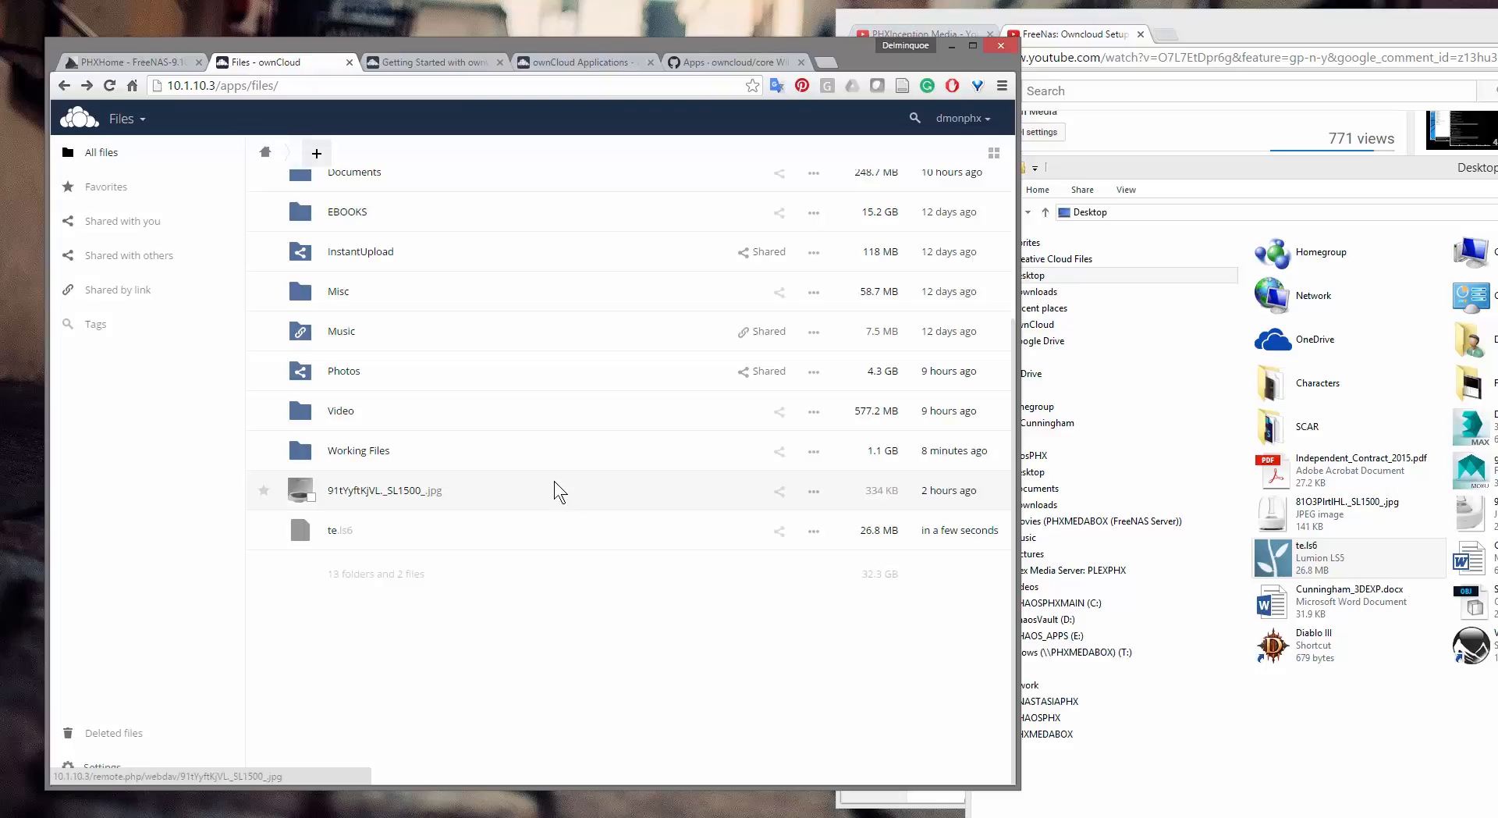
- Bring the YouTube page of the ownCloud plugin installation video forward and view the video and its details
click(1200, 34)
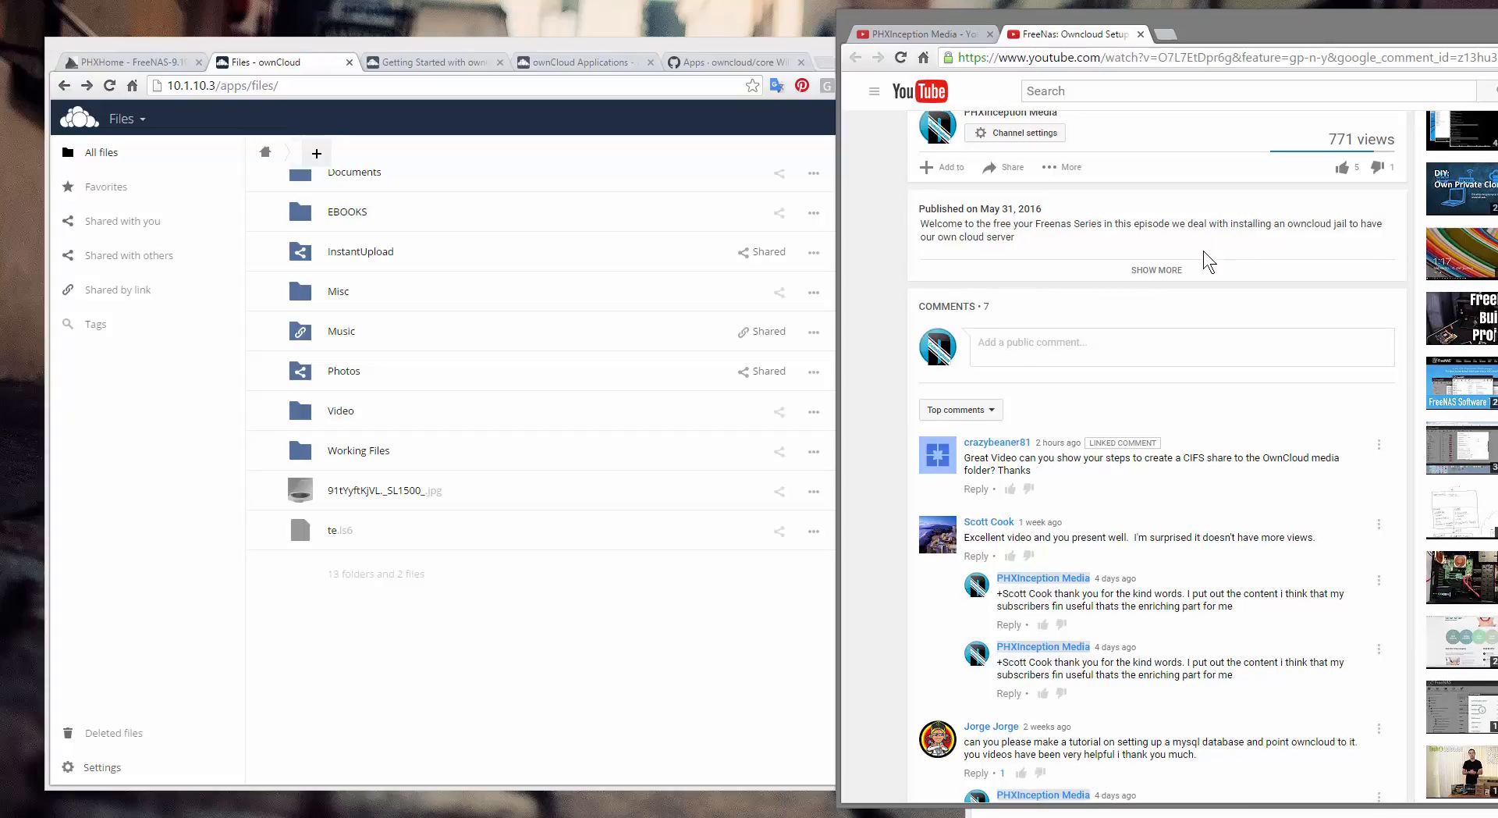
scroll(1203, 251, up, 4)
scroll(1200, 319, up, 1)
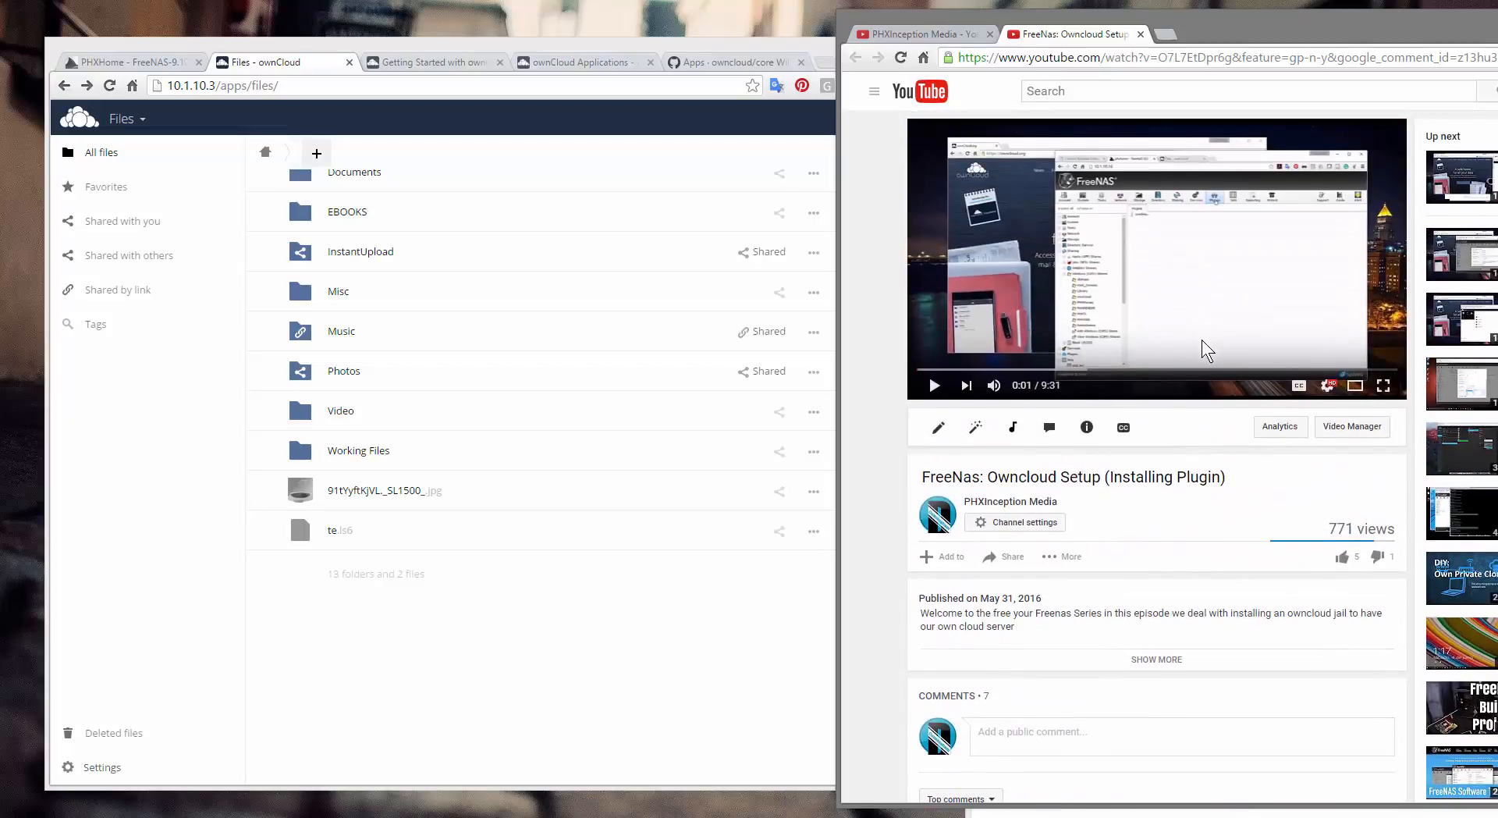